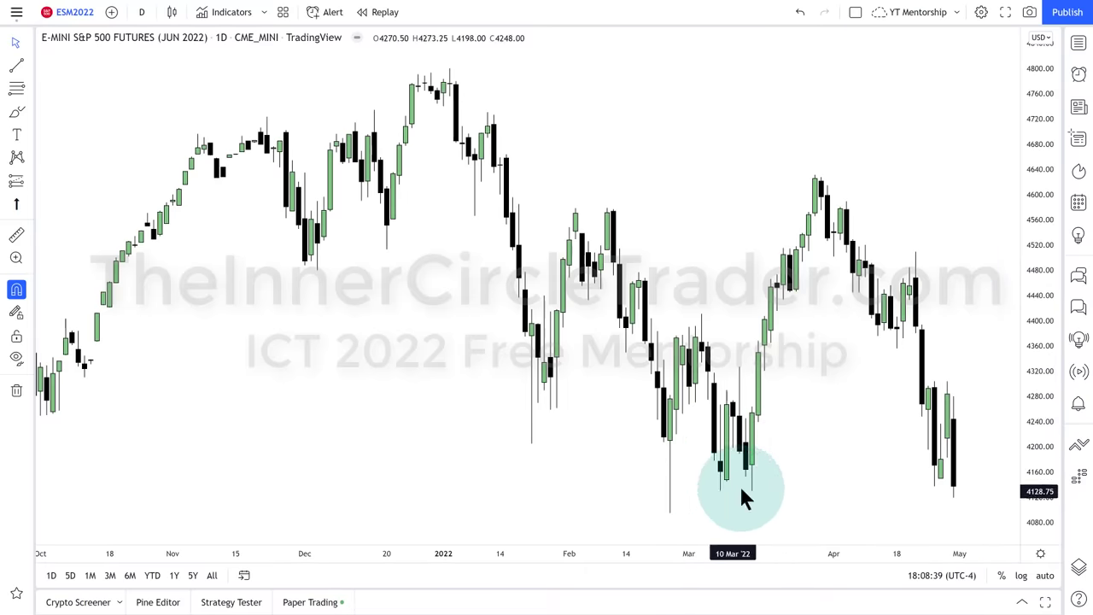
Draw a horizontal ray at 4130.25 starting from the early March 2022 low on the daily chart
{"action": "left_click", "coordinate": [34, 71]}
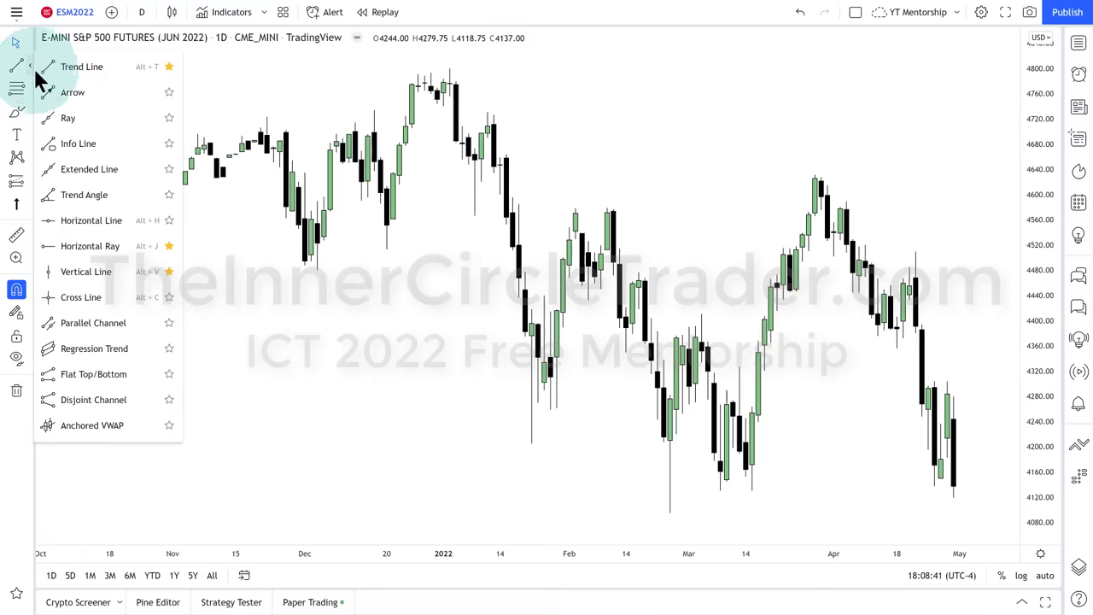
{"action": "left_click", "coordinate": [72, 247]}
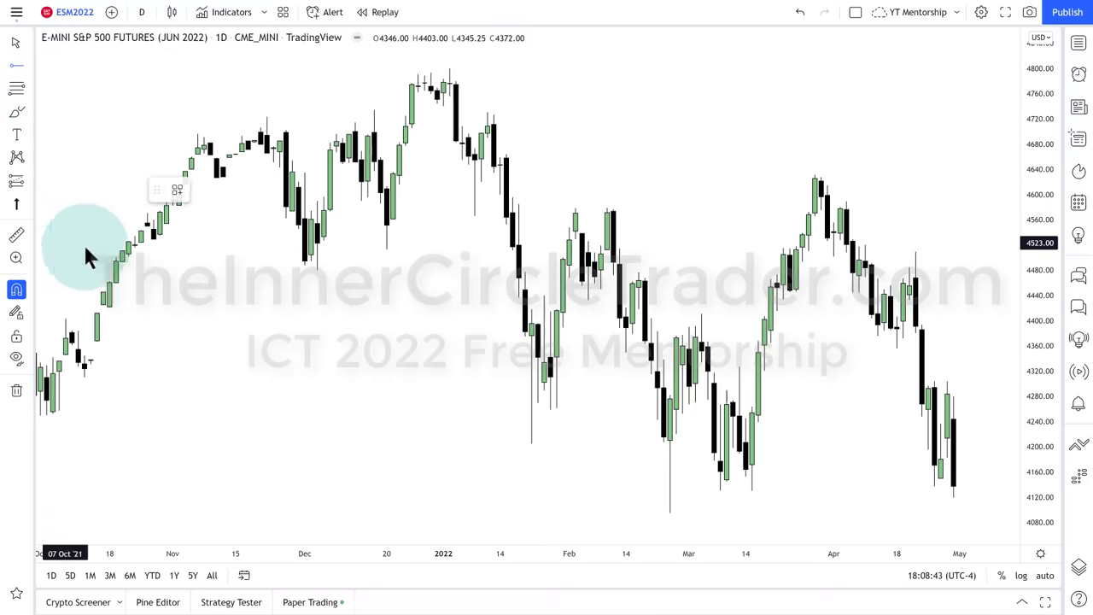
{"action": "left_click", "coordinate": [722, 492]}
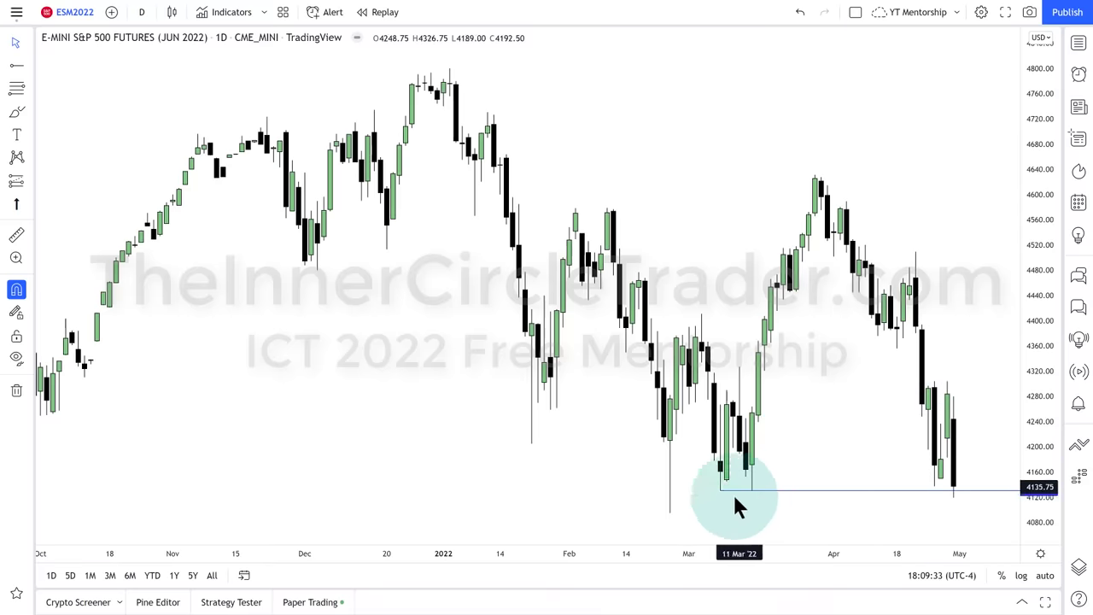
{"action": "left_click_drag", "start_coordinate": [735, 497], "coordinate": [714, 483]}
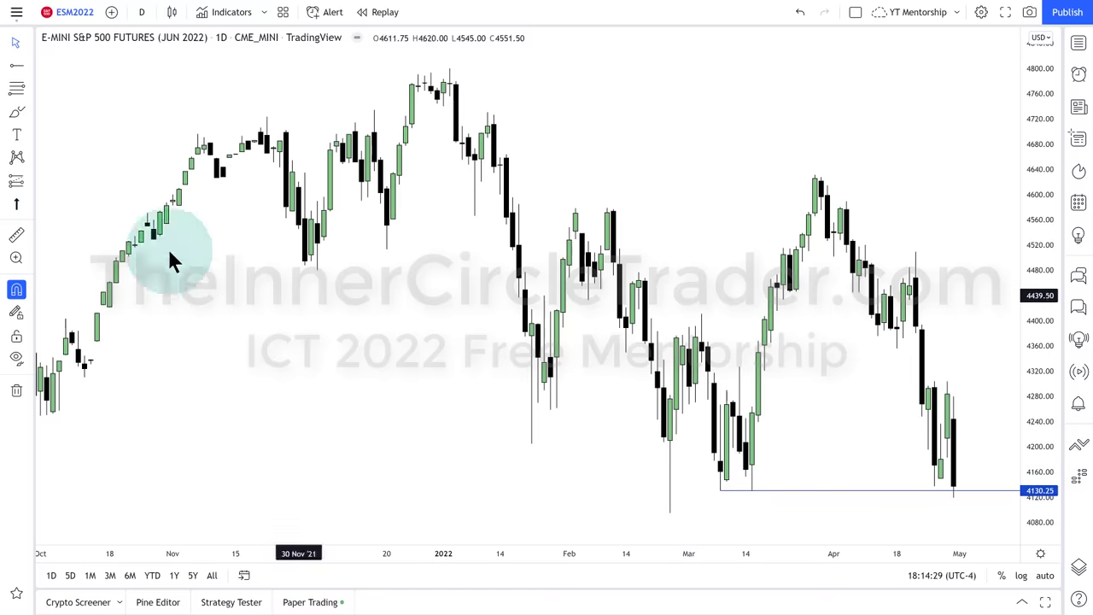
Place a bullseye icon just below the horizontal ray, at about 4109.25 on 11 Mar '22
{"action": "left_click", "coordinate": [31, 201]}
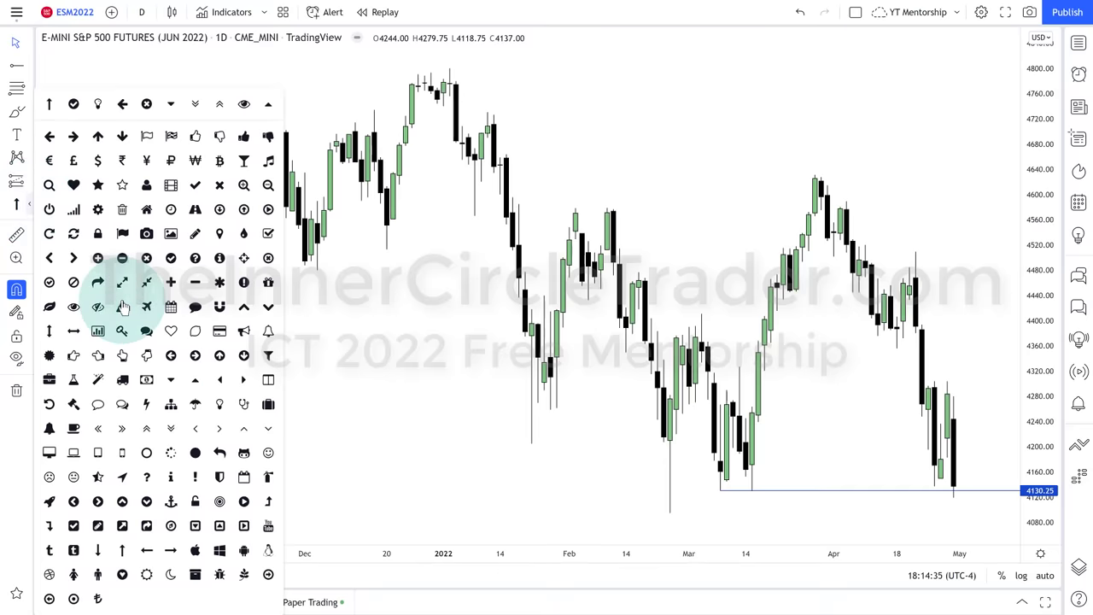
{"action": "left_click", "coordinate": [220, 502]}
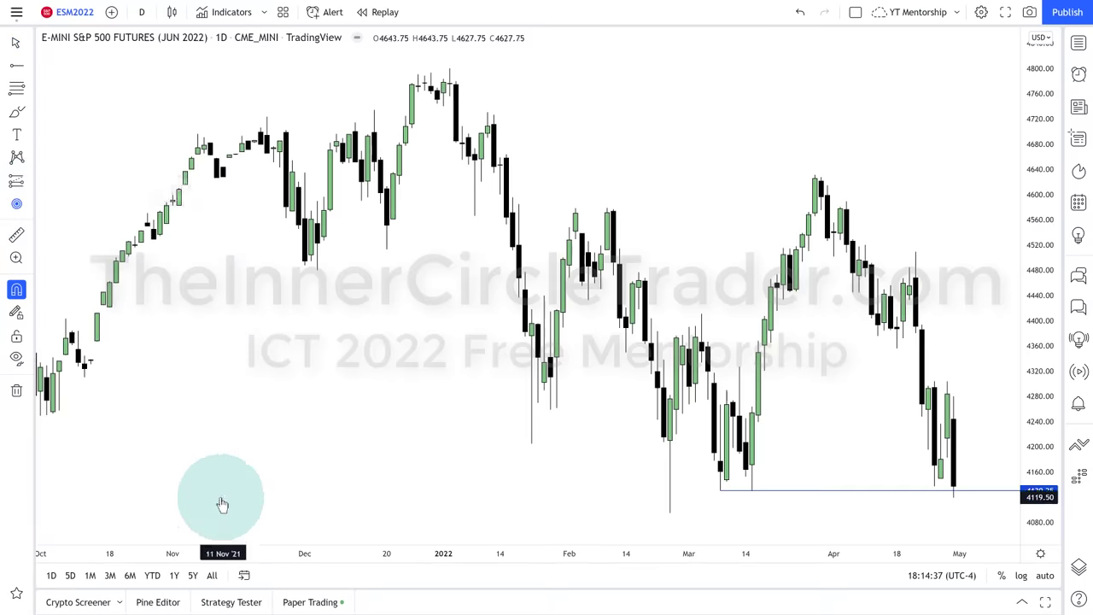
{"action": "left_click", "coordinate": [733, 503]}
{"action": "left_click", "coordinate": [738, 507]}
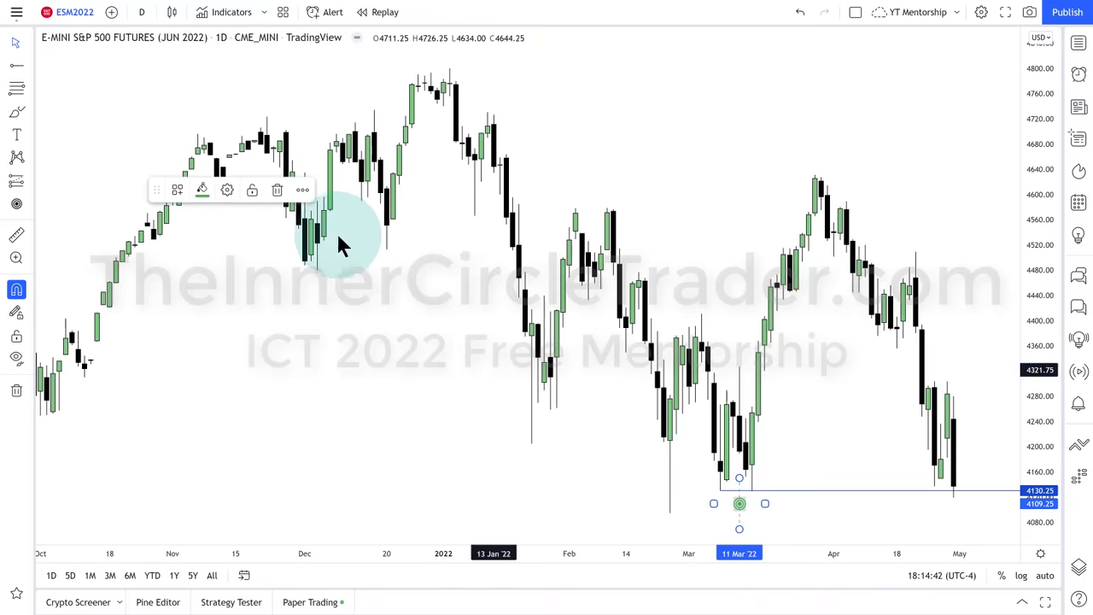
Recolour the bullseye icon below the March lows red and deselect it
{"action": "left_click", "coordinate": [199, 188]}
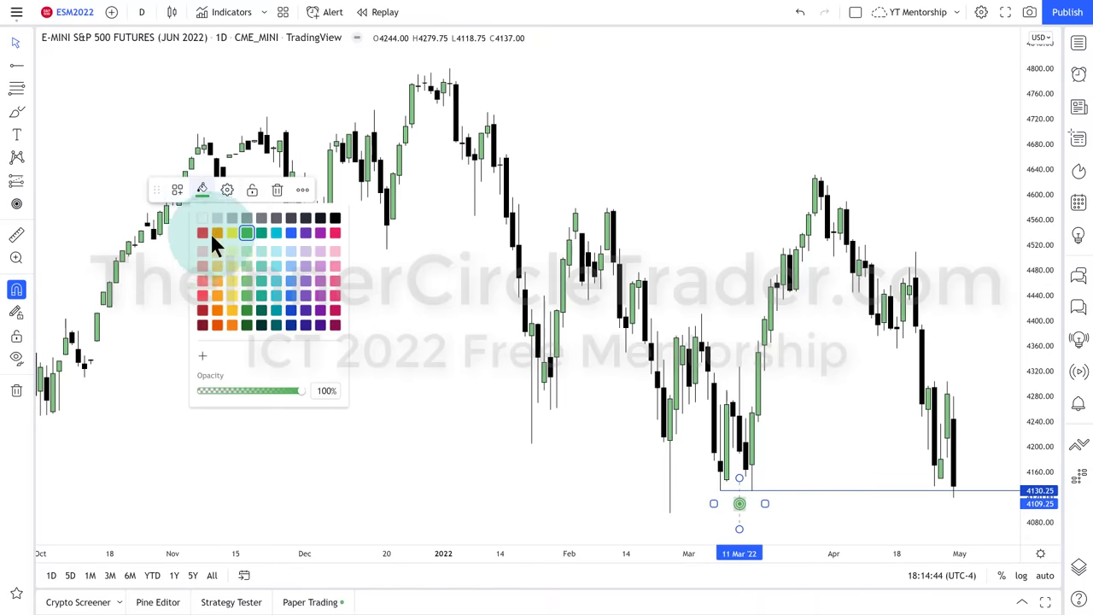
{"action": "left_click", "coordinate": [205, 296]}
{"action": "left_click", "coordinate": [618, 426]}
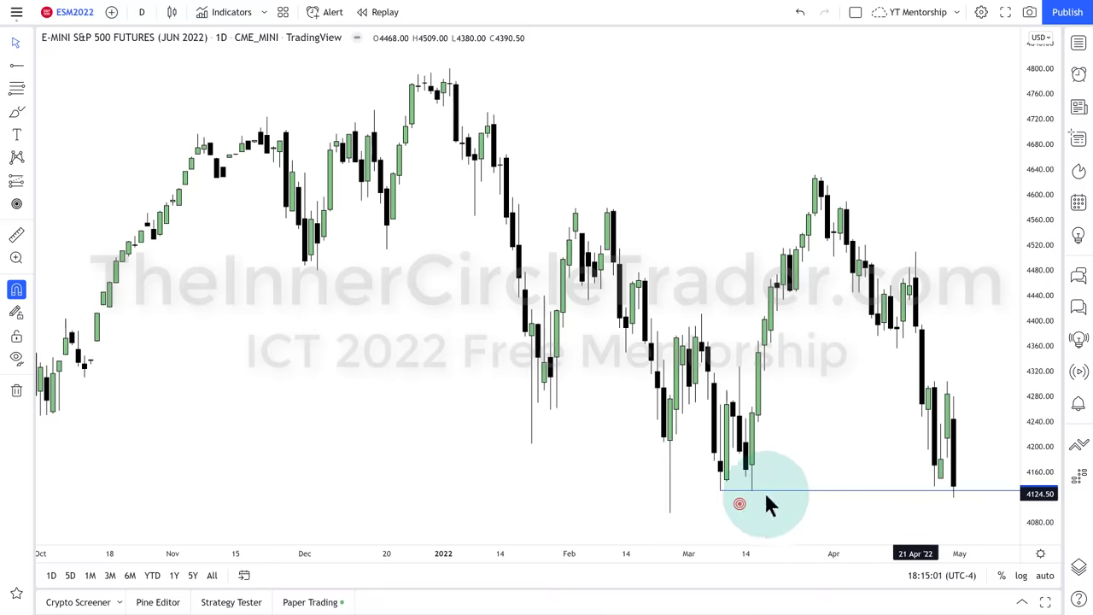
{"action": "left_click_drag", "start_coordinate": [741, 504], "coordinate": [720, 495]}
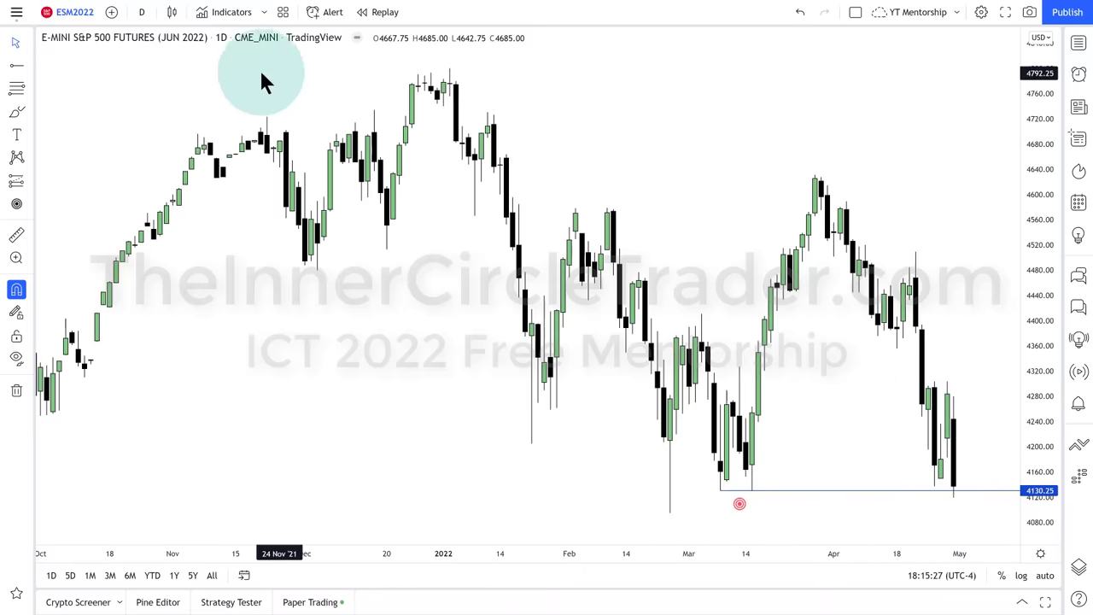
Switch the chart to the 1-hour interval and enlarge the price and time scales around 26–29 April
{"action": "left_click", "coordinate": [141, 14]}
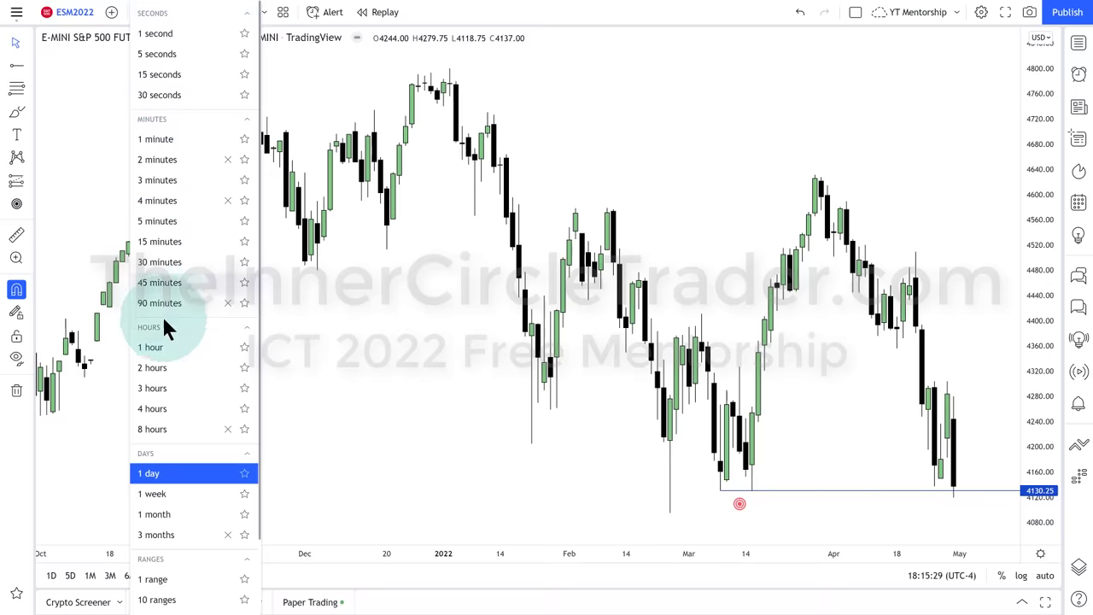
{"action": "left_click", "coordinate": [162, 345]}
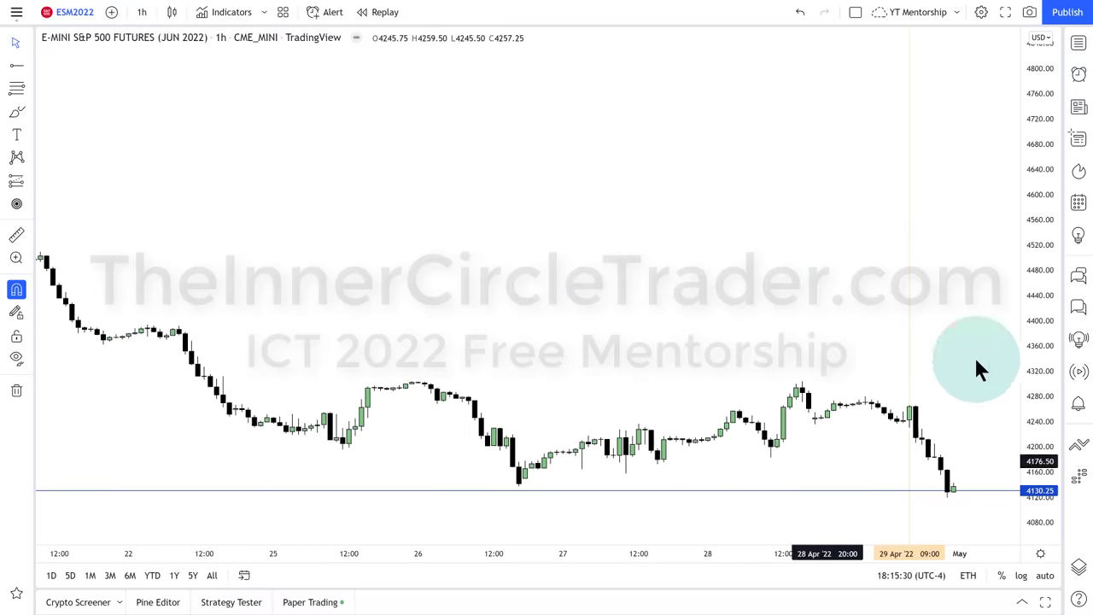
{"action": "left_click_drag", "start_coordinate": [1039, 294], "coordinate": [1042, 304]}
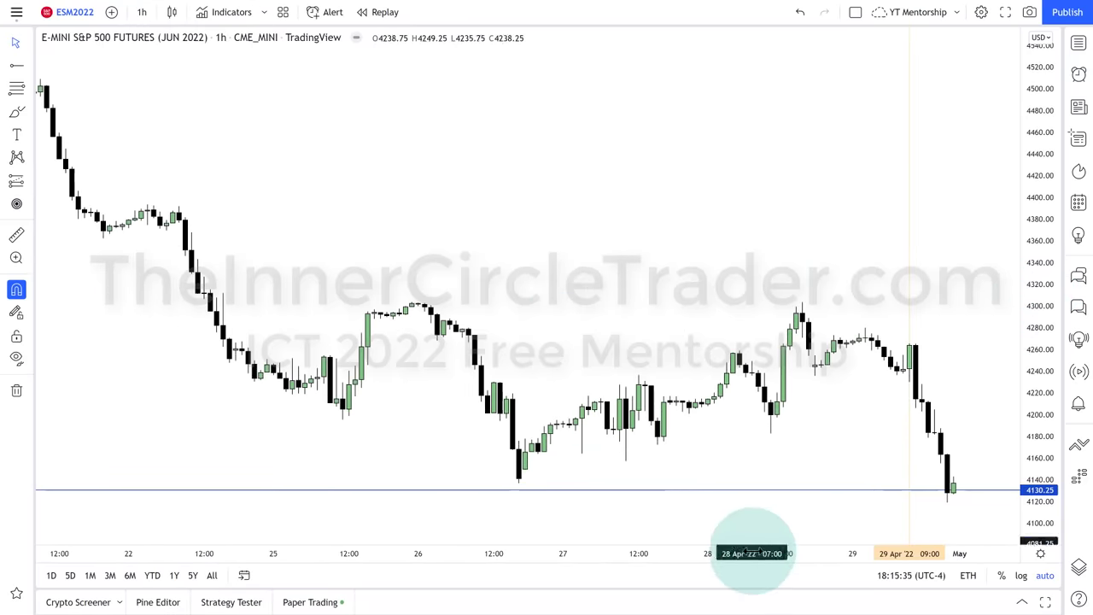
{"action": "left_click_drag", "start_coordinate": [753, 553], "coordinate": [688, 556]}
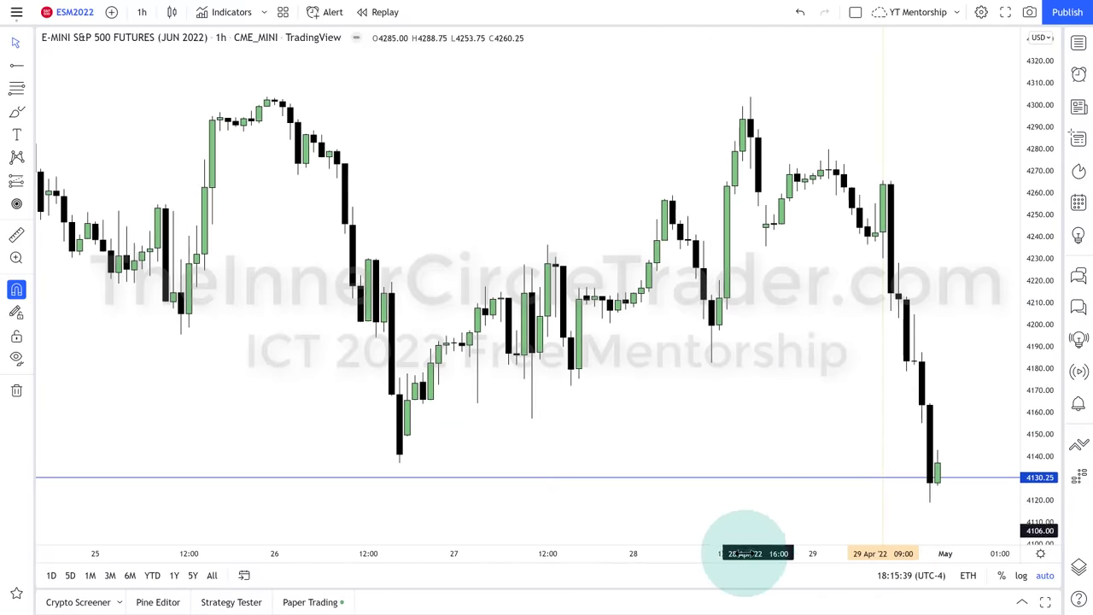
{"action": "left_click_drag", "start_coordinate": [743, 553], "coordinate": [670, 419]}
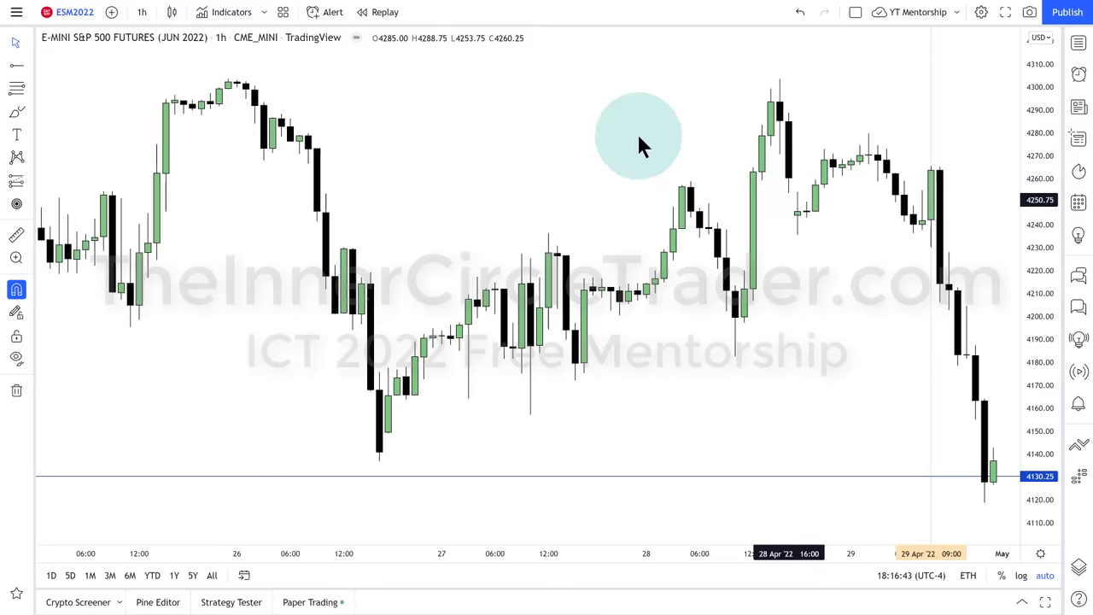
Draw a rectangle over the price gap between 4270.75 and 4254.25, from 28 Apr 15:00 to about 29 Apr 07:00
{"action": "left_click", "coordinate": [31, 114]}
{"action": "left_click", "coordinate": [75, 162]}
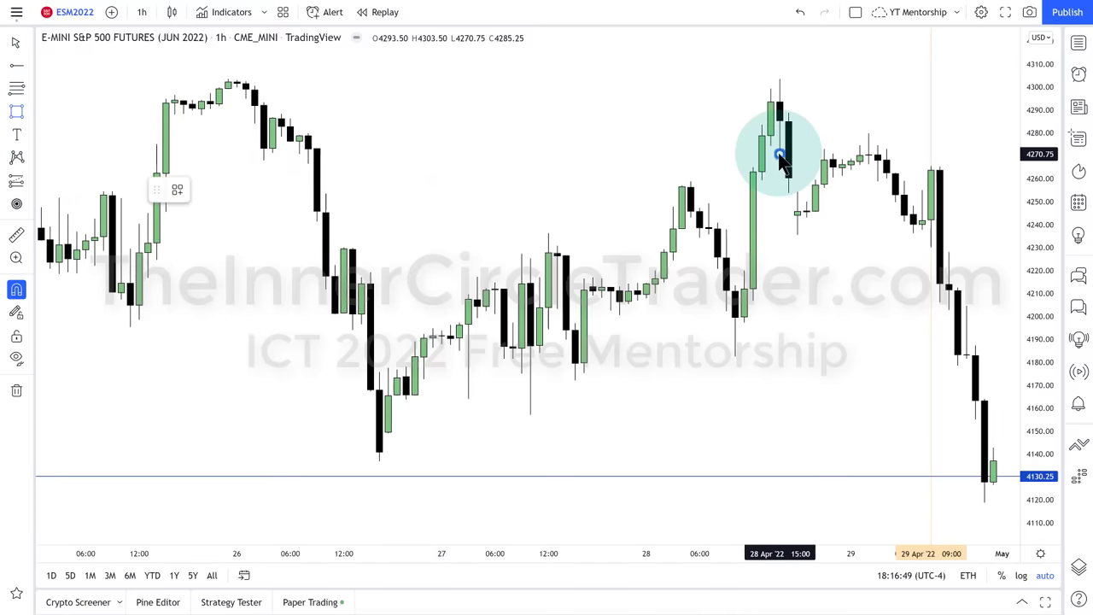
{"action": "mouse_move", "coordinate": [780, 157]}
{"action": "left_mouse_down"}
{"action": "mouse_move", "coordinate": [798, 192]}
{"action": "mouse_move", "coordinate": [825, 175]}
{"action": "mouse_move", "coordinate": [930, 177]}
{"action": "left_mouse_up"}
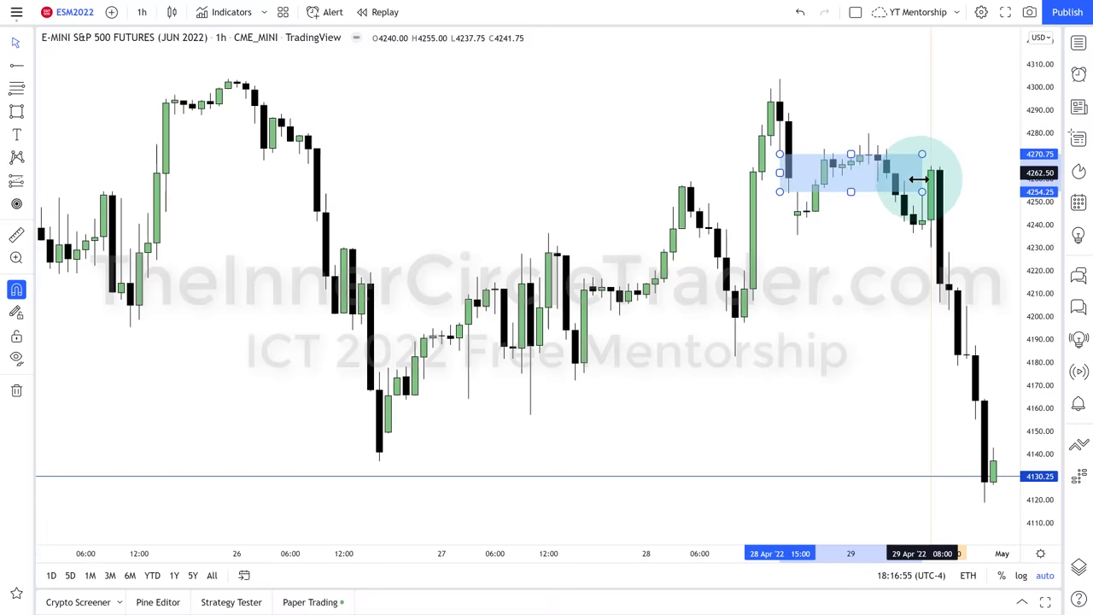
{"action": "left_click", "coordinate": [865, 256]}
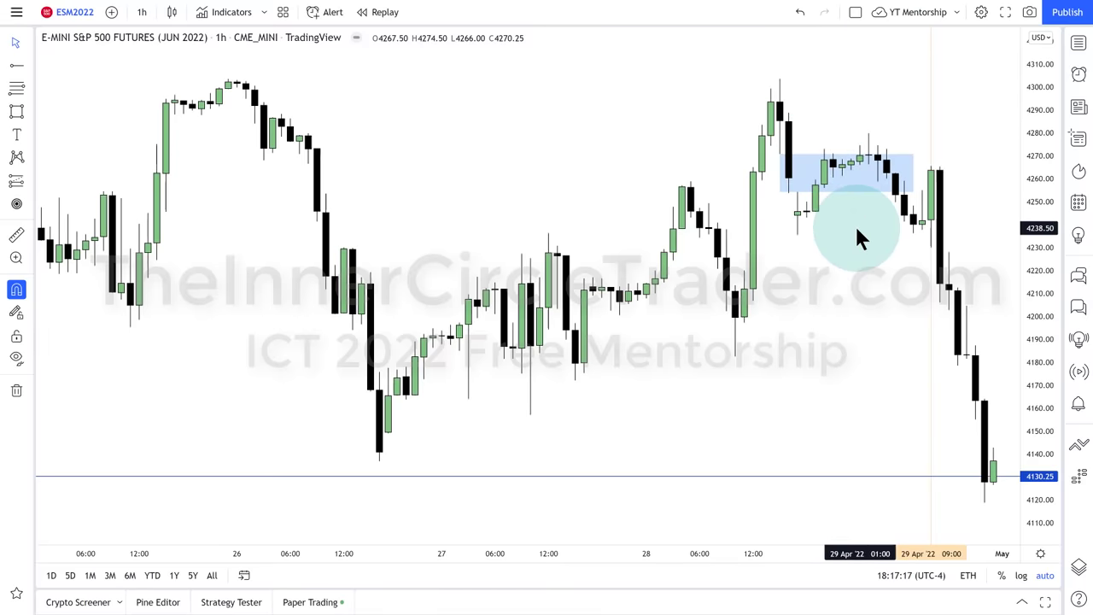
{"action": "left_click", "coordinate": [866, 160]}
{"action": "left_click_drag", "start_coordinate": [865, 160], "coordinate": [879, 159]}
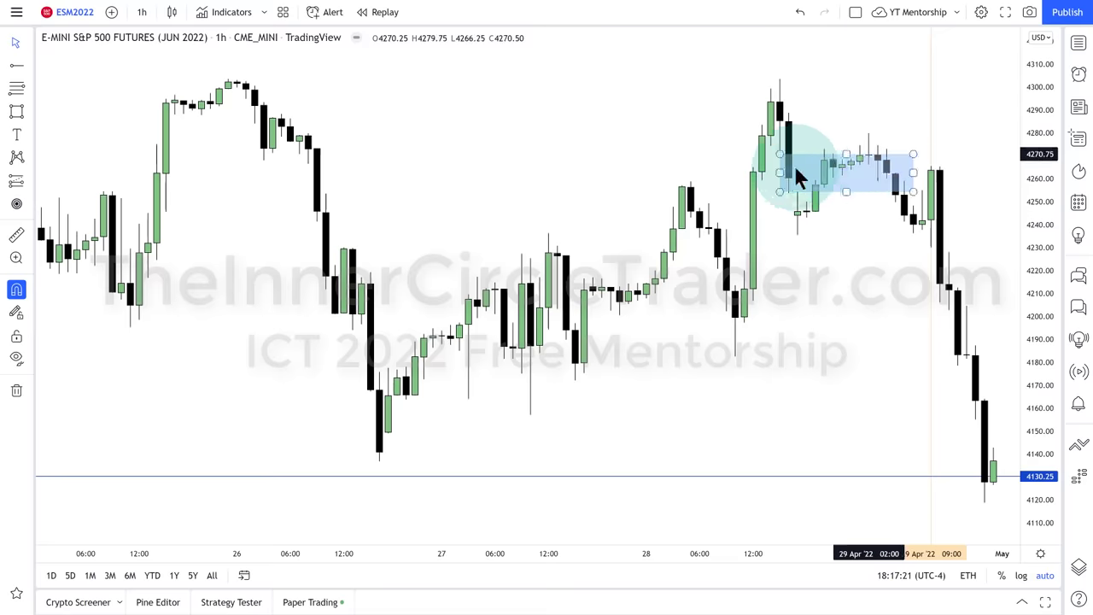
{"action": "left_click", "coordinate": [862, 158]}
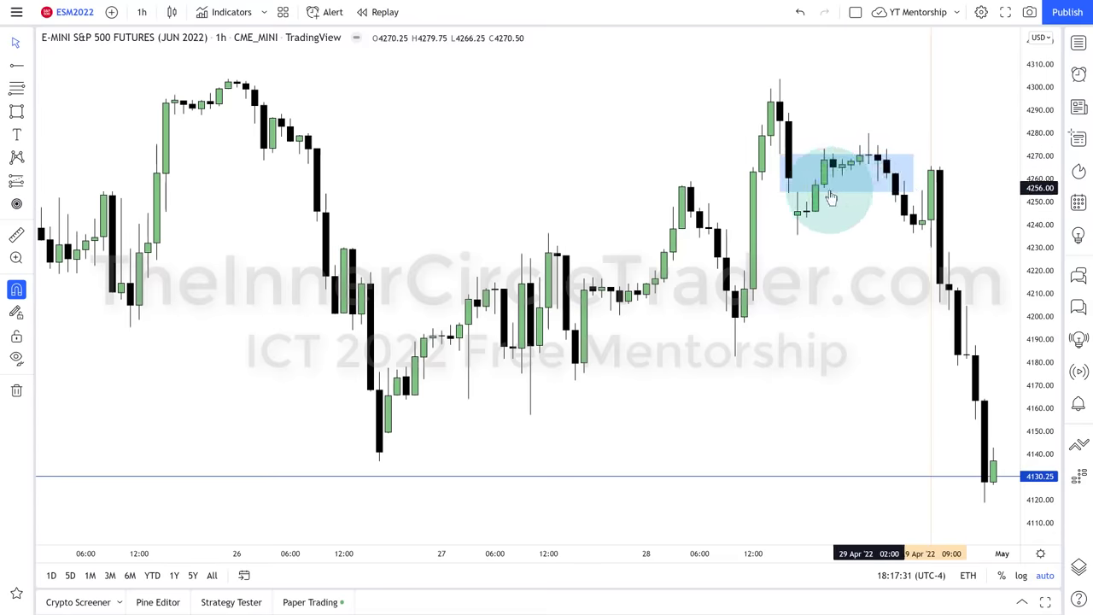
{"action": "left_click", "coordinate": [798, 194]}
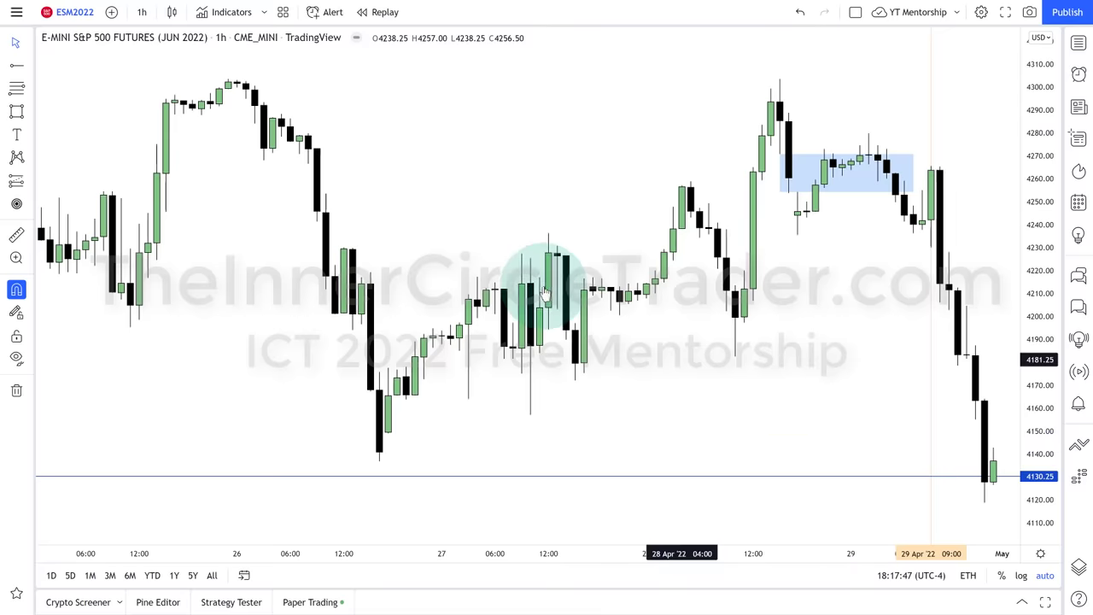
Switch the chart to the 15-minute interval
{"action": "left_click", "coordinate": [142, 12]}
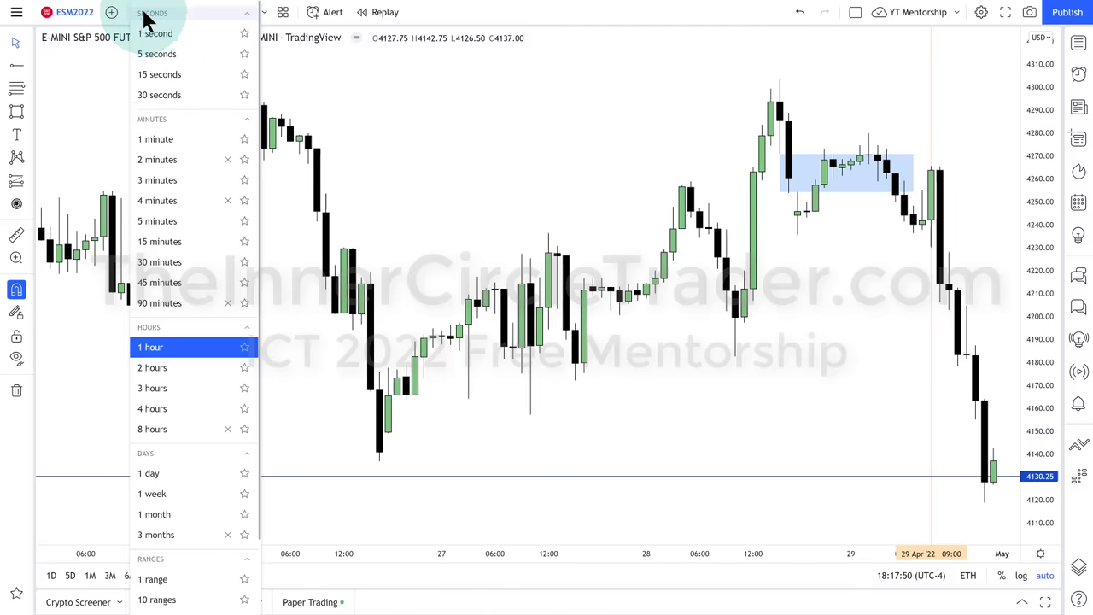
{"action": "left_click", "coordinate": [163, 242]}
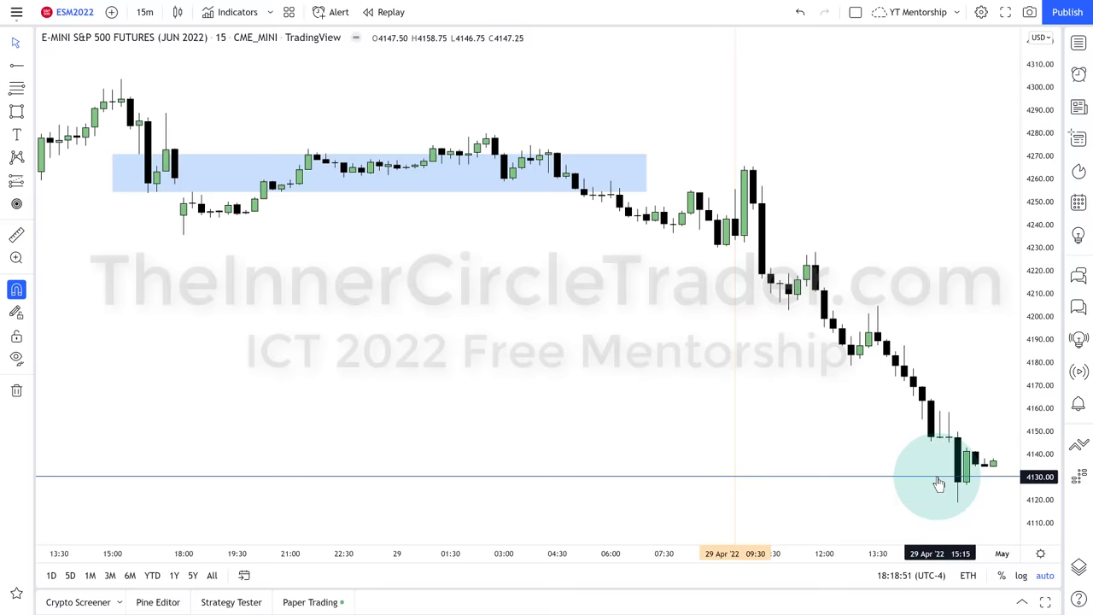
{"action": "left_click_drag", "start_coordinate": [849, 478], "coordinate": [854, 476]}
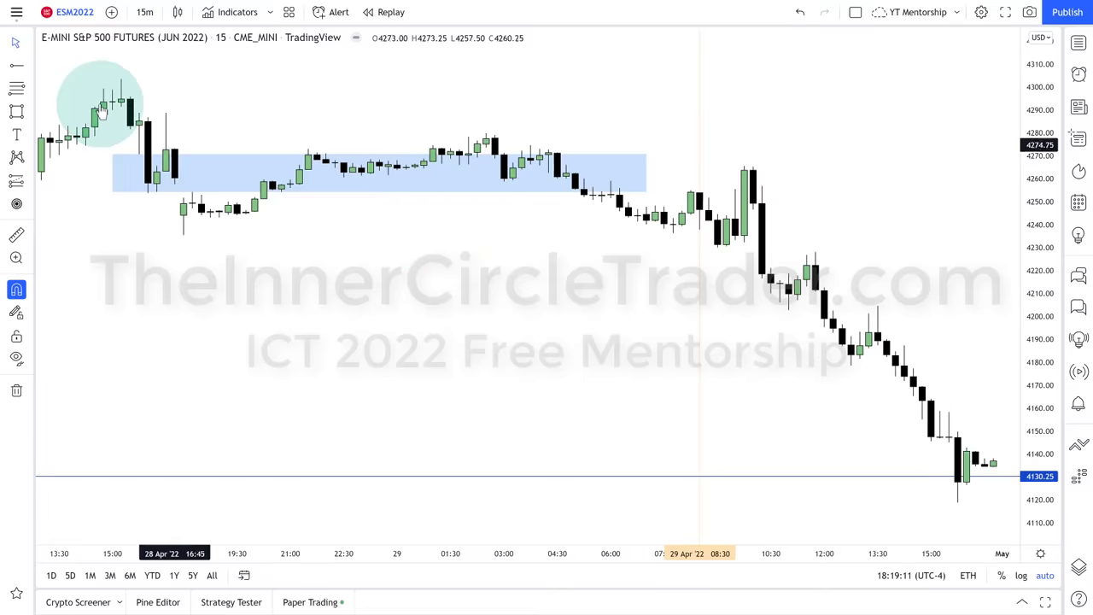
Draw a level trend line from the open of the 29 Apr 08:30 candle across to about 11:00
{"action": "left_click", "coordinate": [29, 65]}
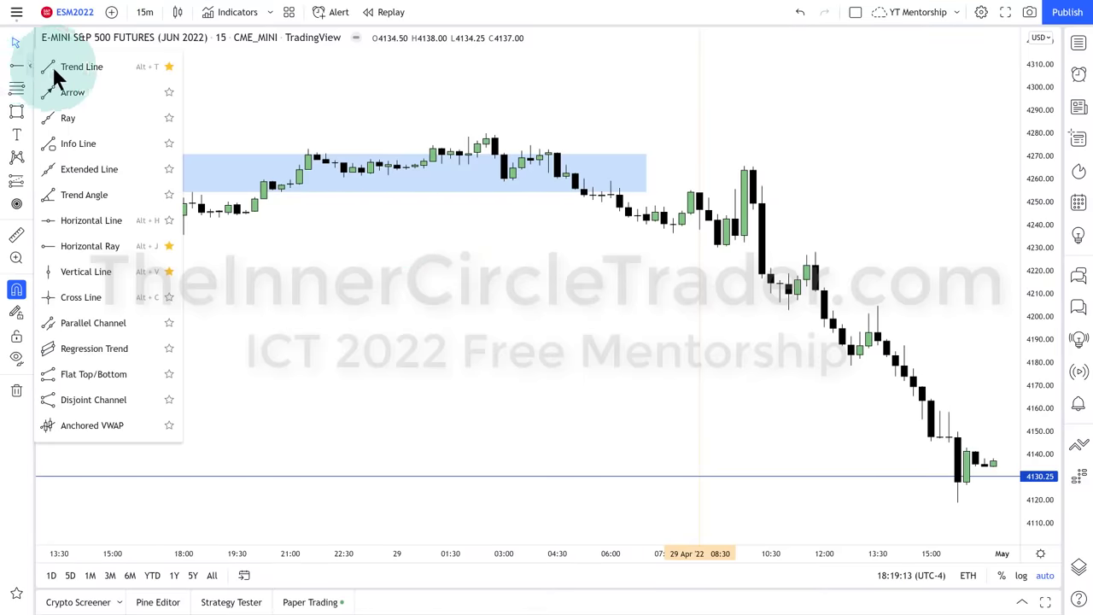
{"action": "left_click", "coordinate": [57, 68]}
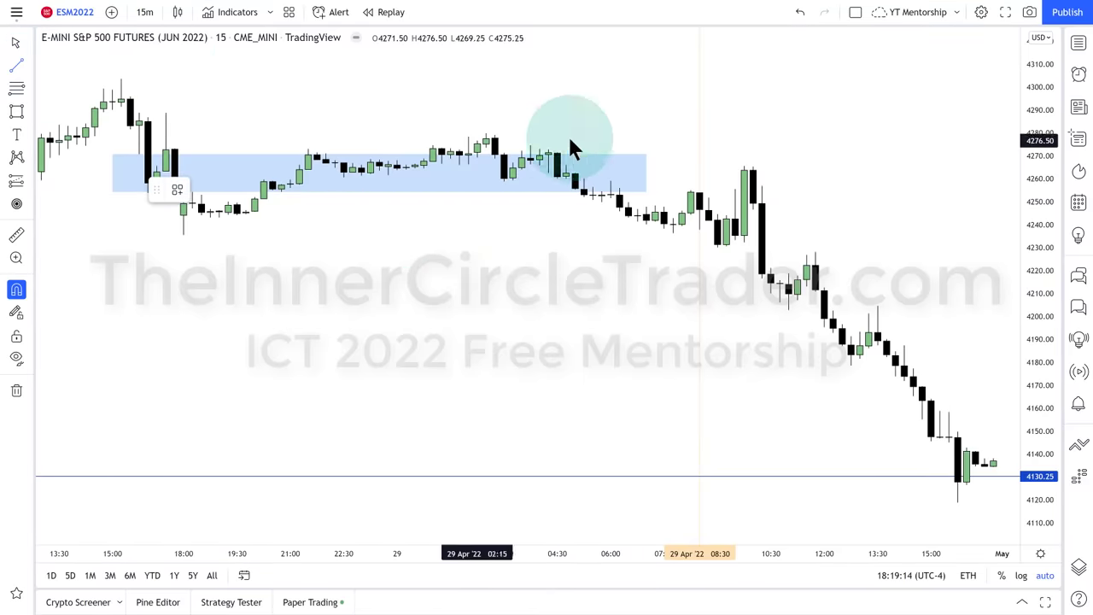
{"action": "left_click", "coordinate": [699, 195]}
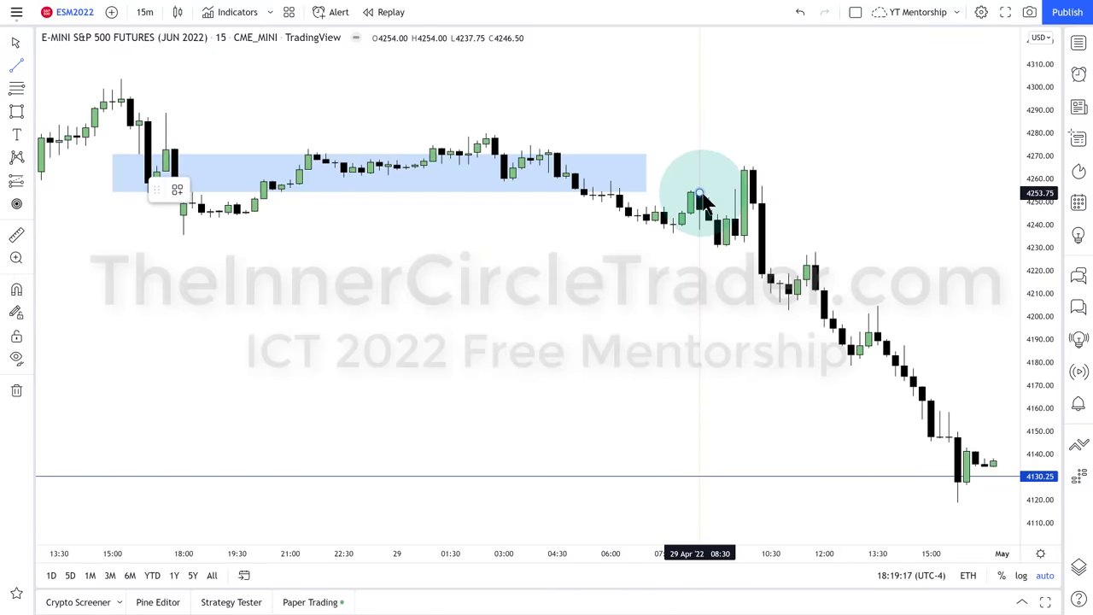
{"action": "left_click", "coordinate": [786, 185]}
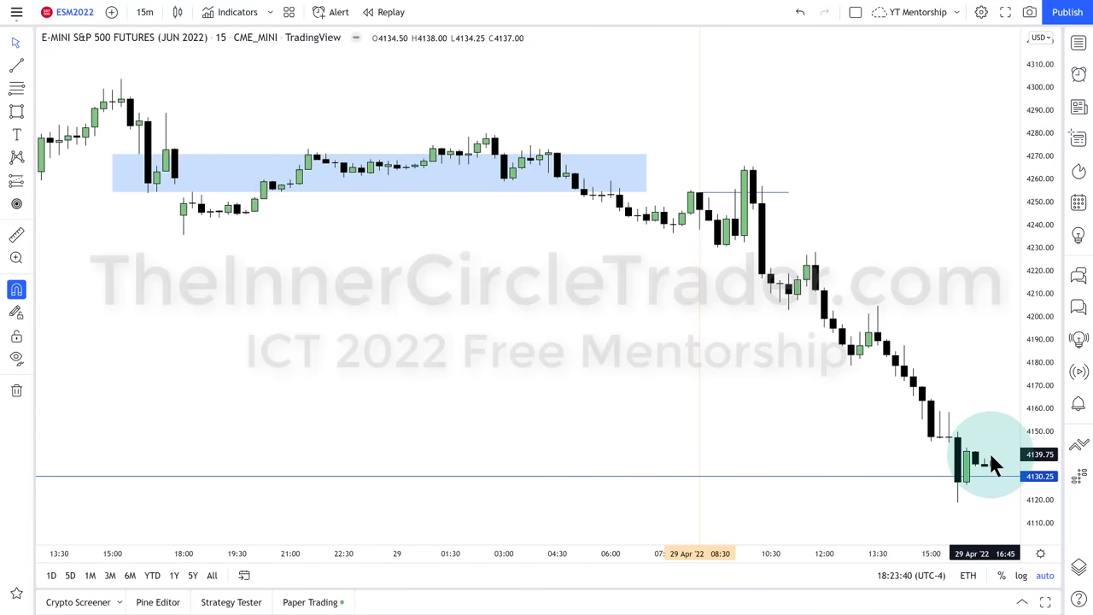
Switch the chart to the 5-minute interval and bring the morning of 29 April into view
{"action": "left_click", "coordinate": [145, 12]}
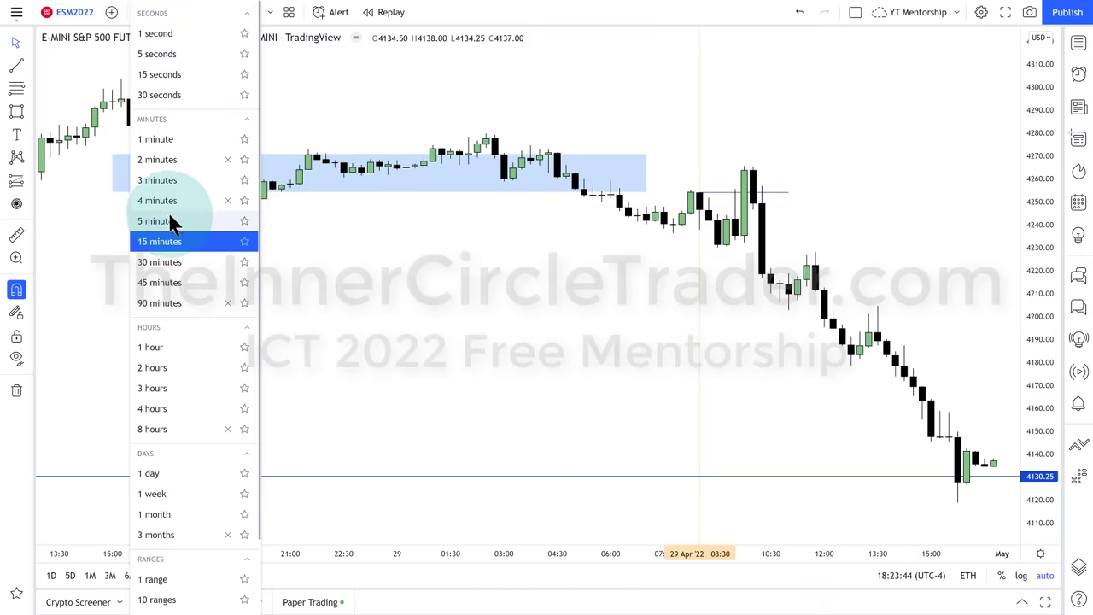
{"action": "left_click", "coordinate": [169, 219]}
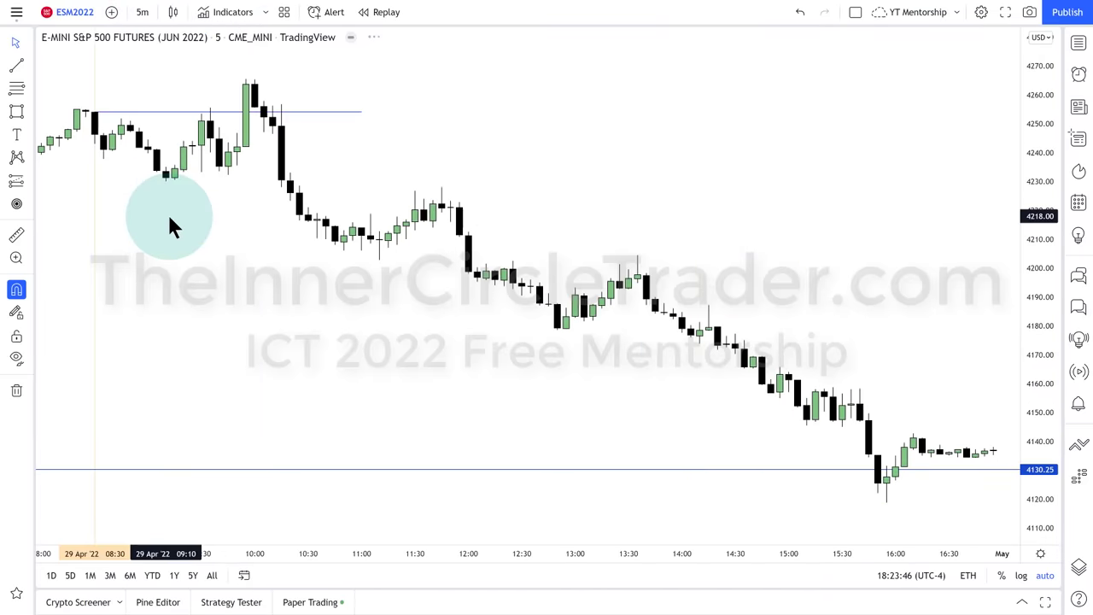
{"action": "left_click_drag", "start_coordinate": [218, 287], "coordinate": [453, 289]}
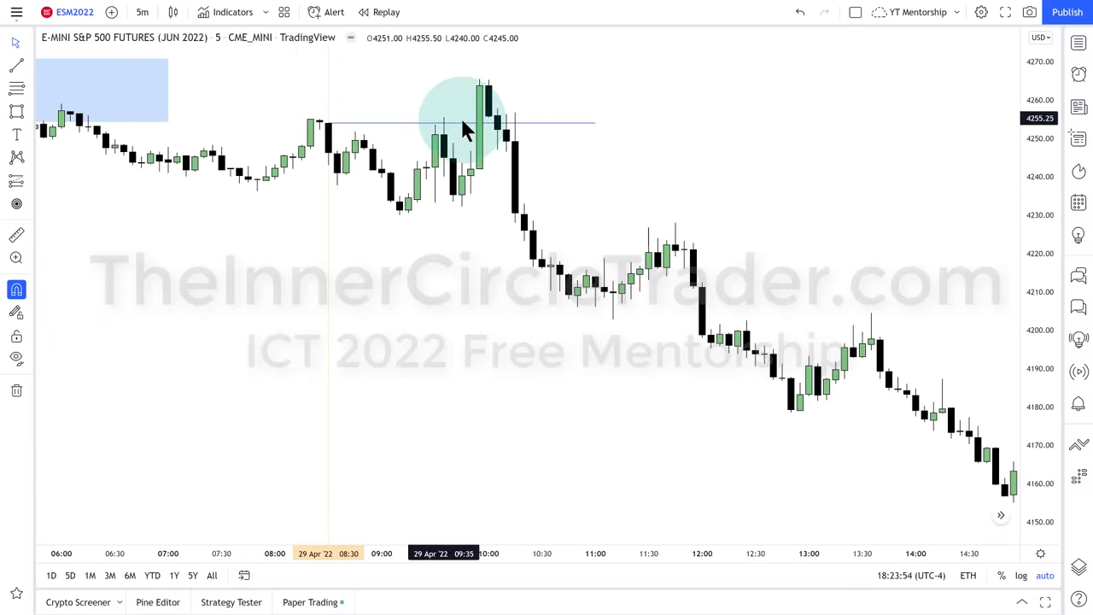
{"action": "left_click_drag", "start_coordinate": [307, 279], "coordinate": [637, 266]}
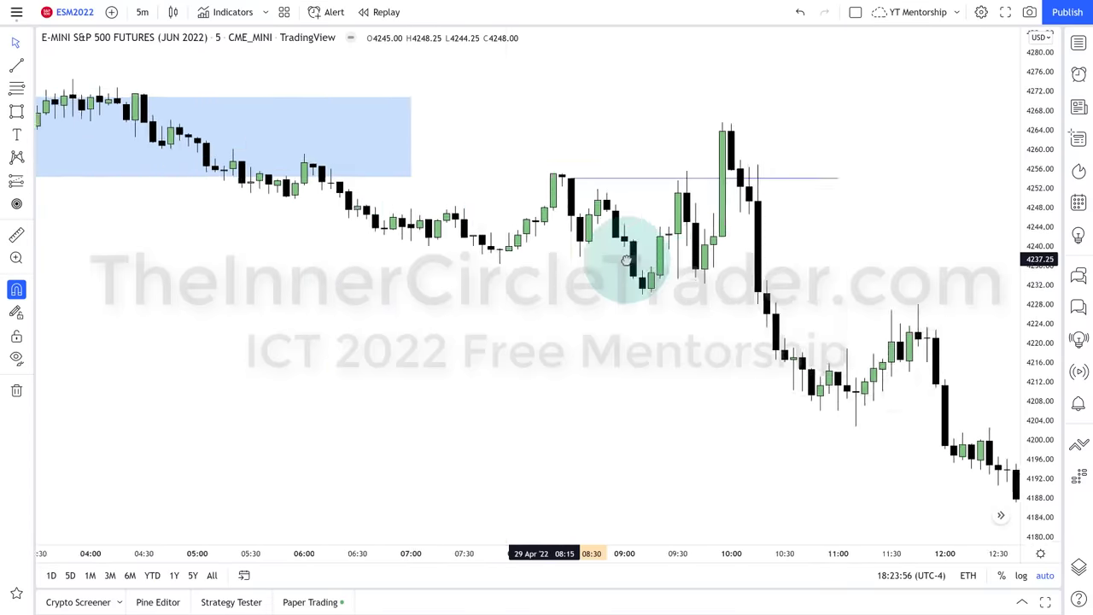
Delete the blue rectangle that marks the price gap
{"action": "left_click", "coordinate": [493, 217]}
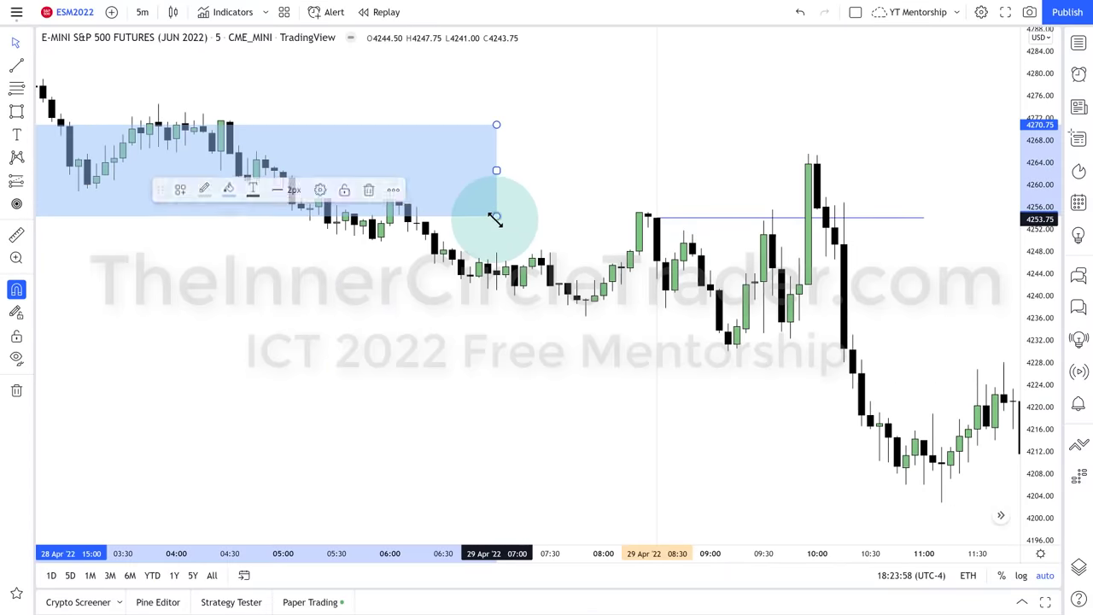
{"action": "key", "text": "Delete"}
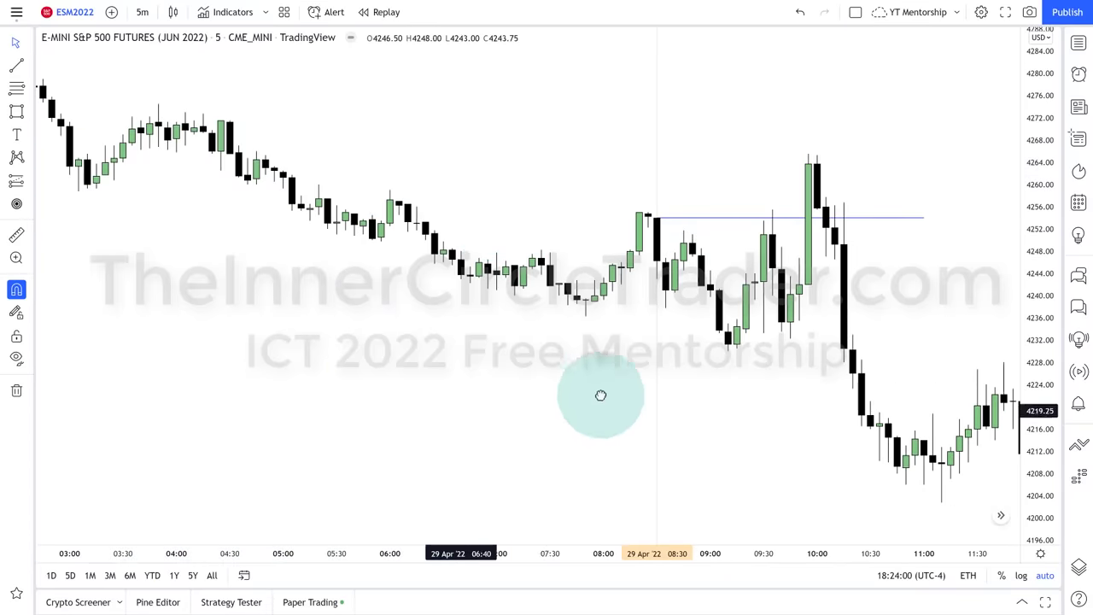
{"action": "left_click_drag", "start_coordinate": [600, 395], "coordinate": [732, 391]}
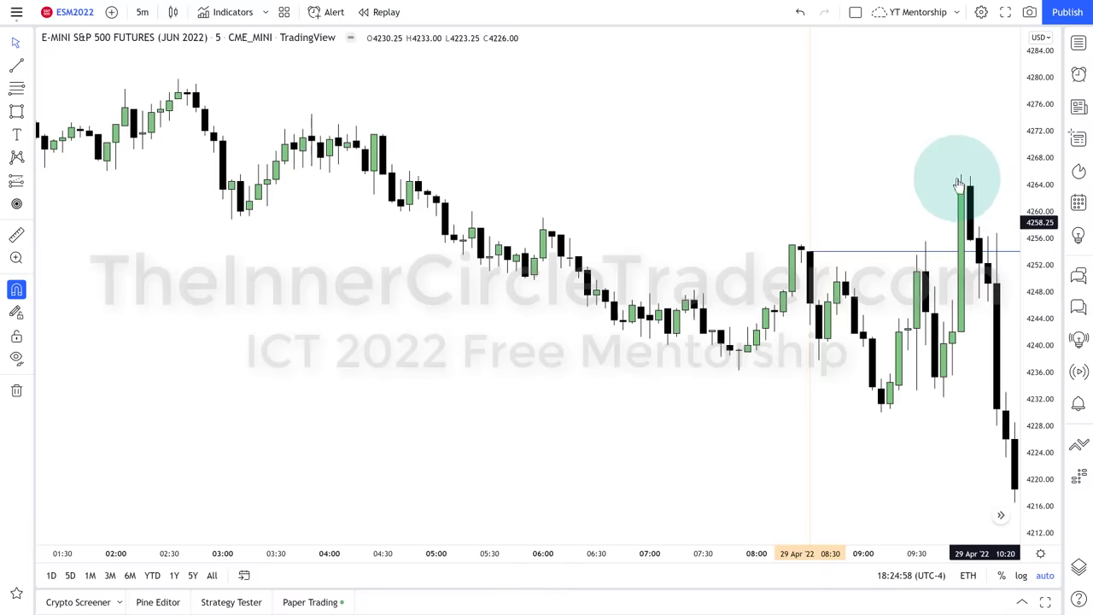
Draw a rectangle around the 29 April price swing from 09:45 to 10:20, between 4266.75 and 4242.25
{"action": "left_click", "coordinate": [16, 112]}
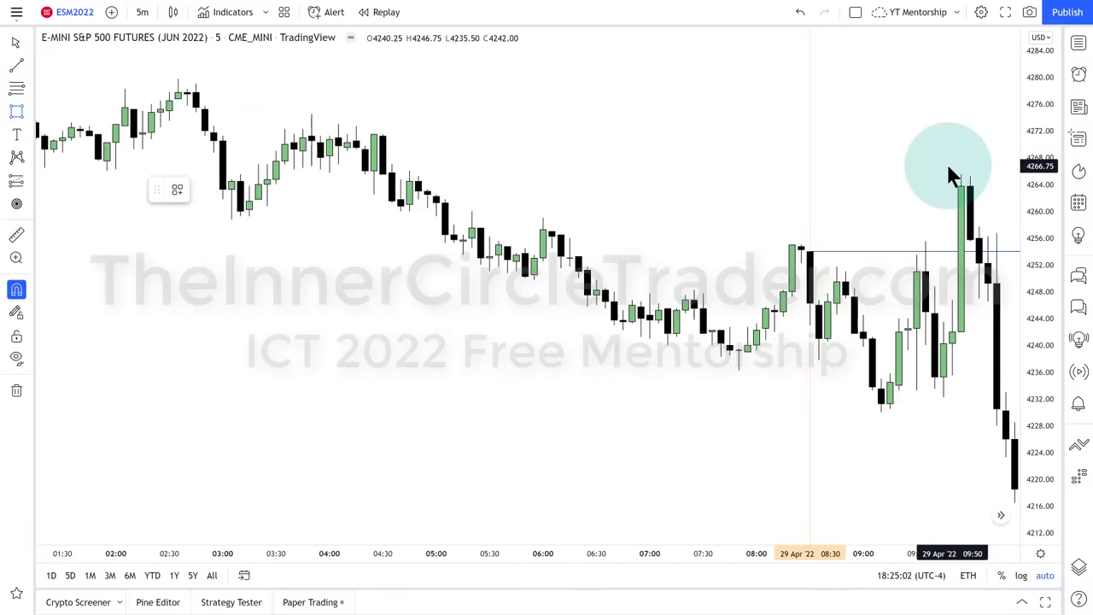
{"action": "left_click_drag", "start_coordinate": [943, 165], "coordinate": [964, 186]}
{"action": "left_click_drag", "start_coordinate": [982, 247], "coordinate": [1006, 281]}
{"action": "left_click_drag", "start_coordinate": [1008, 324], "coordinate": [1005, 331]}
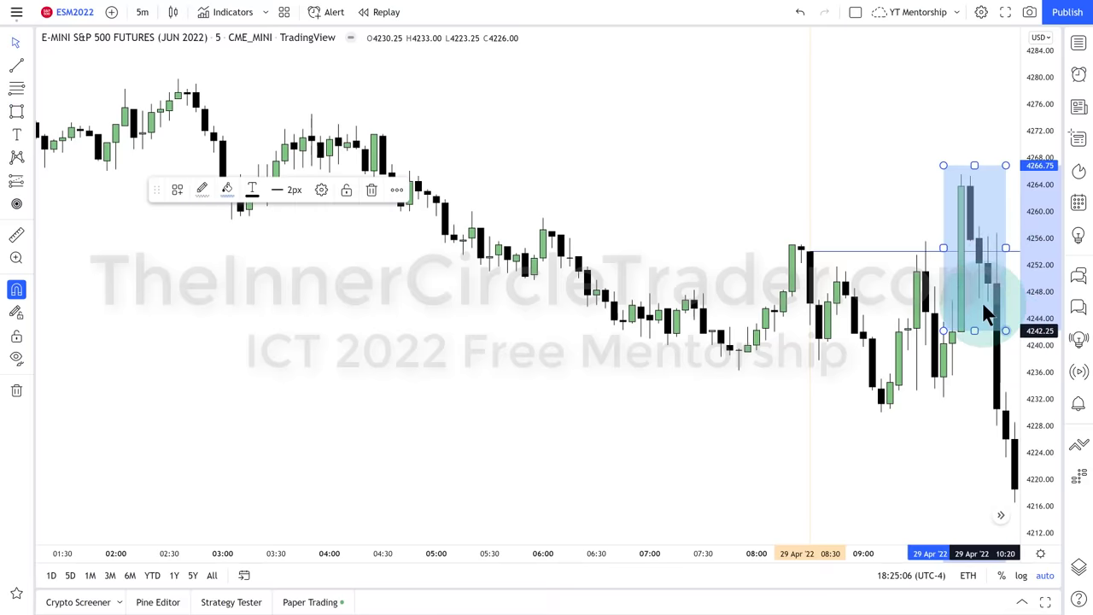
{"action": "left_click", "coordinate": [921, 216]}
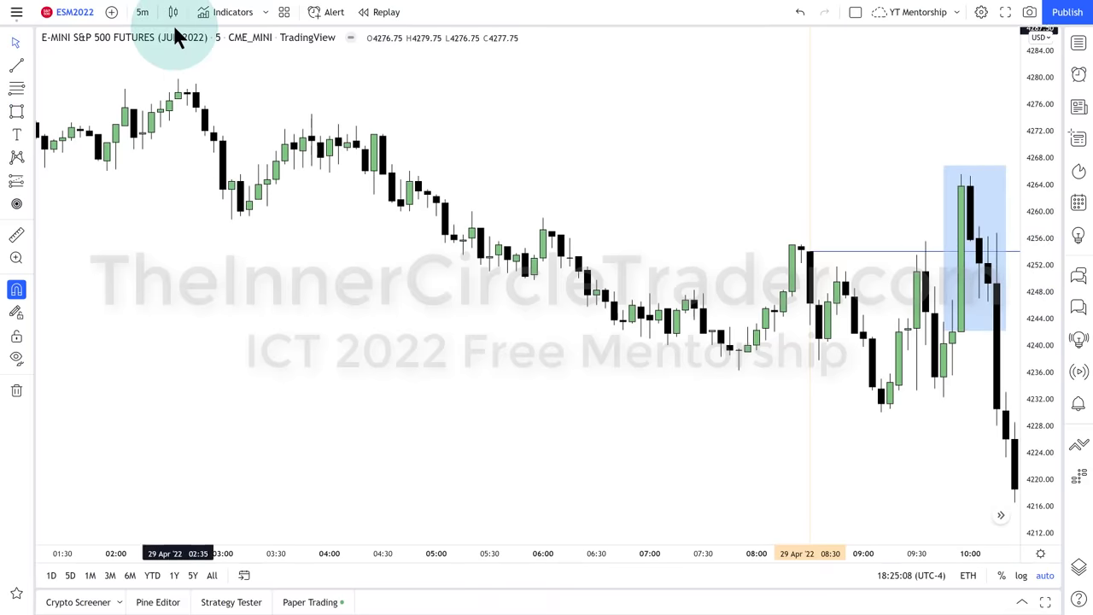
Switch the chart to the 1-minute interval and zoom in on the area marked by the blue rectangle
{"action": "left_click", "coordinate": [141, 17]}
{"action": "left_click", "coordinate": [163, 140]}
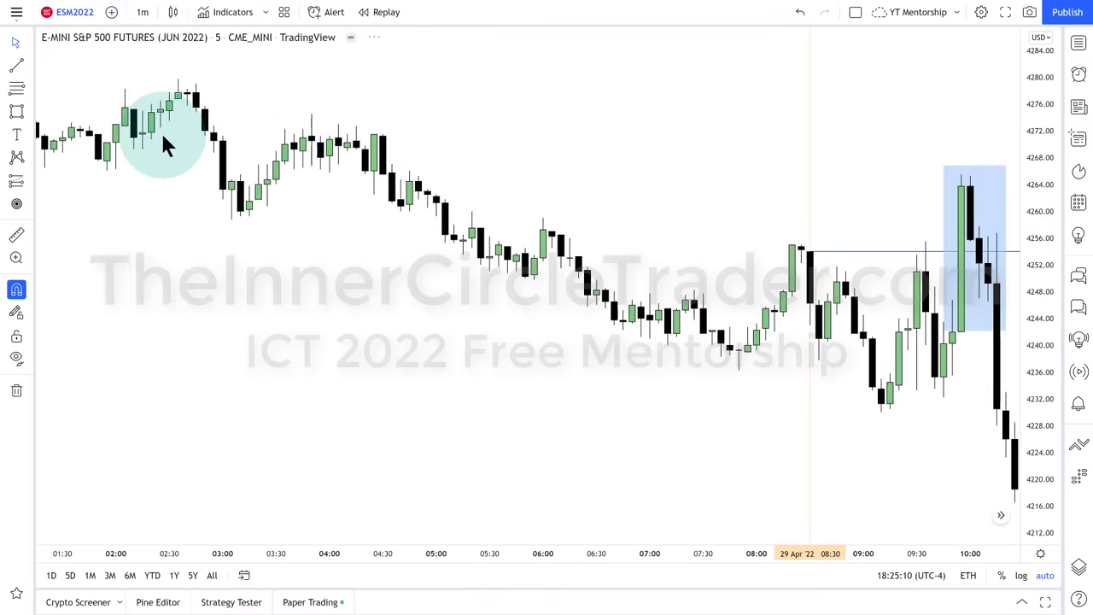
{"action": "scroll", "coordinate": [512, 372], "scroll_direction": "left", "scroll_amount": 5}
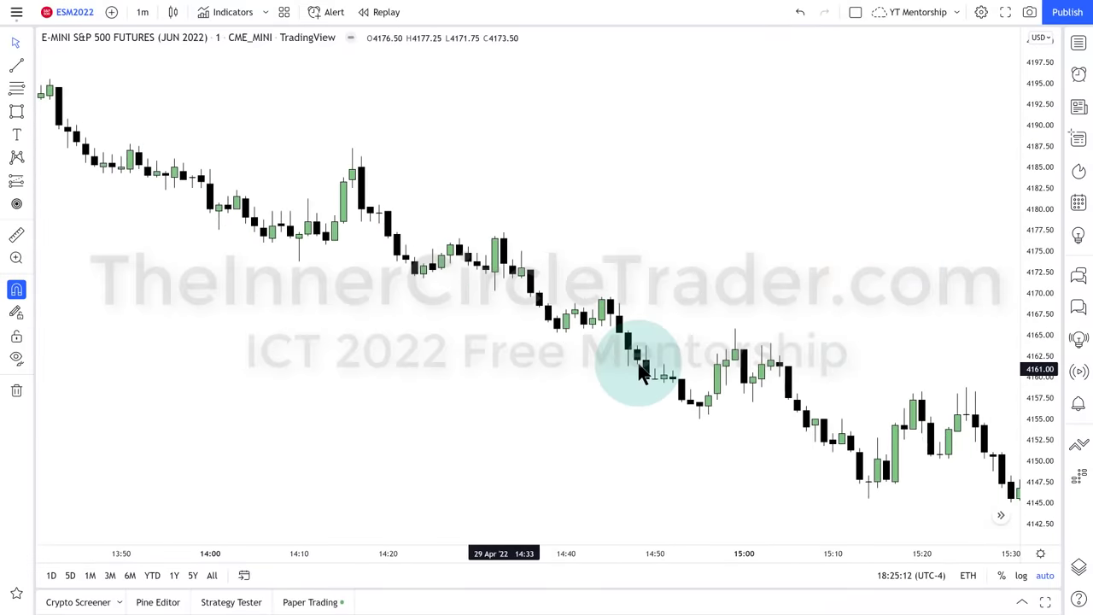
{"action": "left_click", "coordinate": [602, 515]}
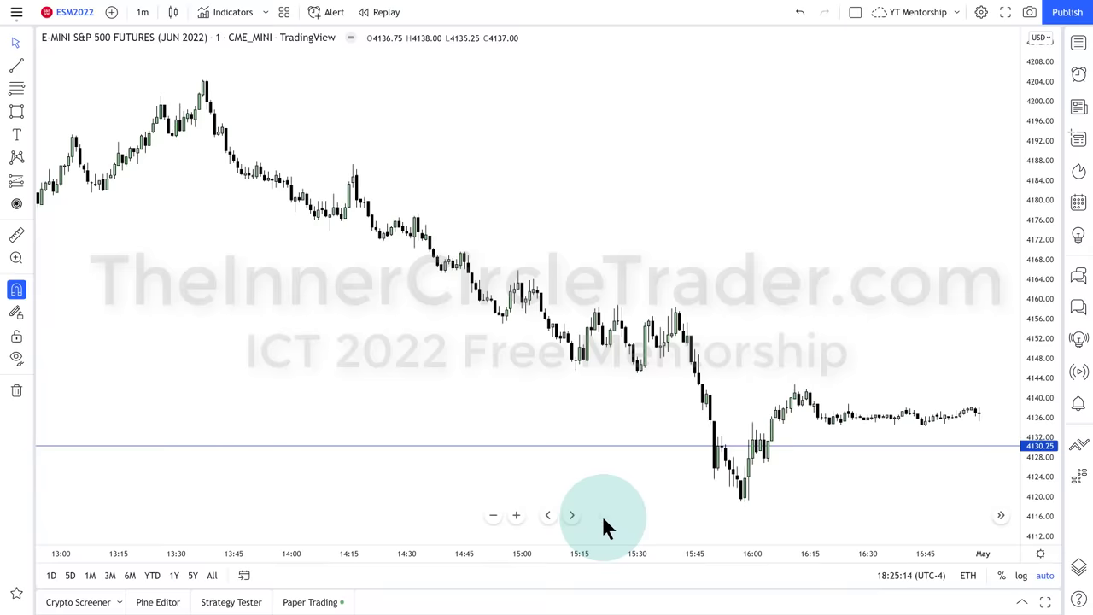
{"action": "left_click", "coordinate": [494, 516]}
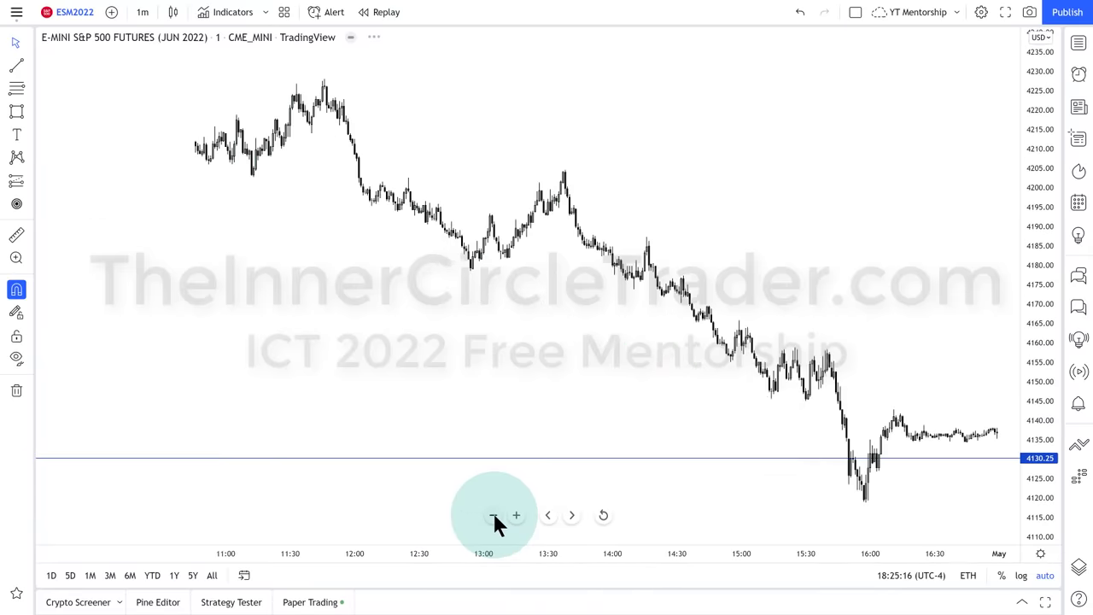
{"action": "left_click", "coordinate": [493, 516]}
{"action": "left_click", "coordinate": [16, 257]}
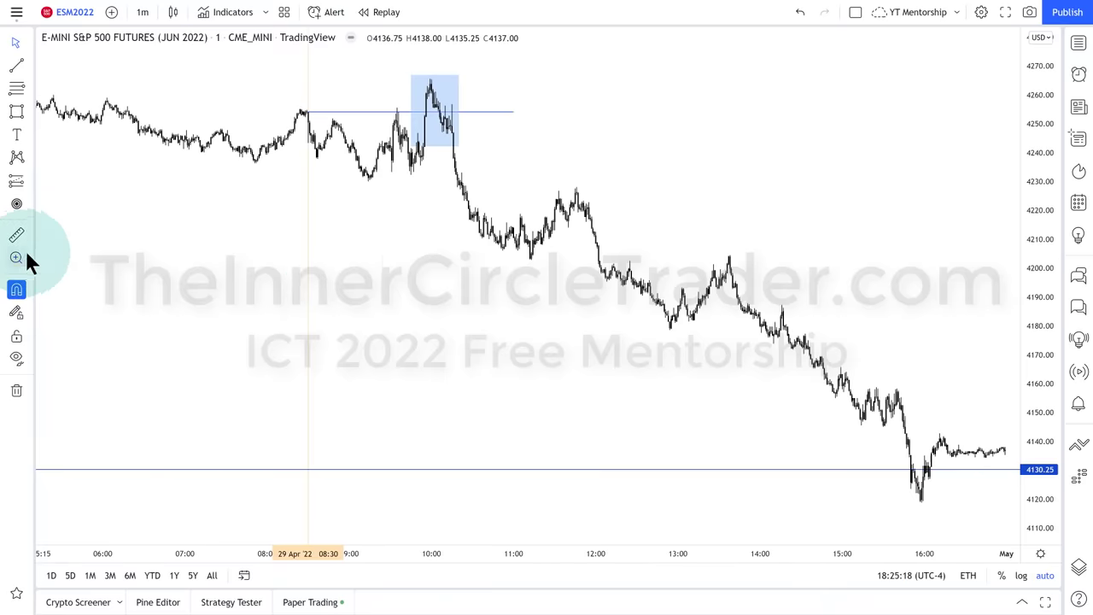
{"action": "left_click_drag", "start_coordinate": [391, 64], "coordinate": [471, 203]}
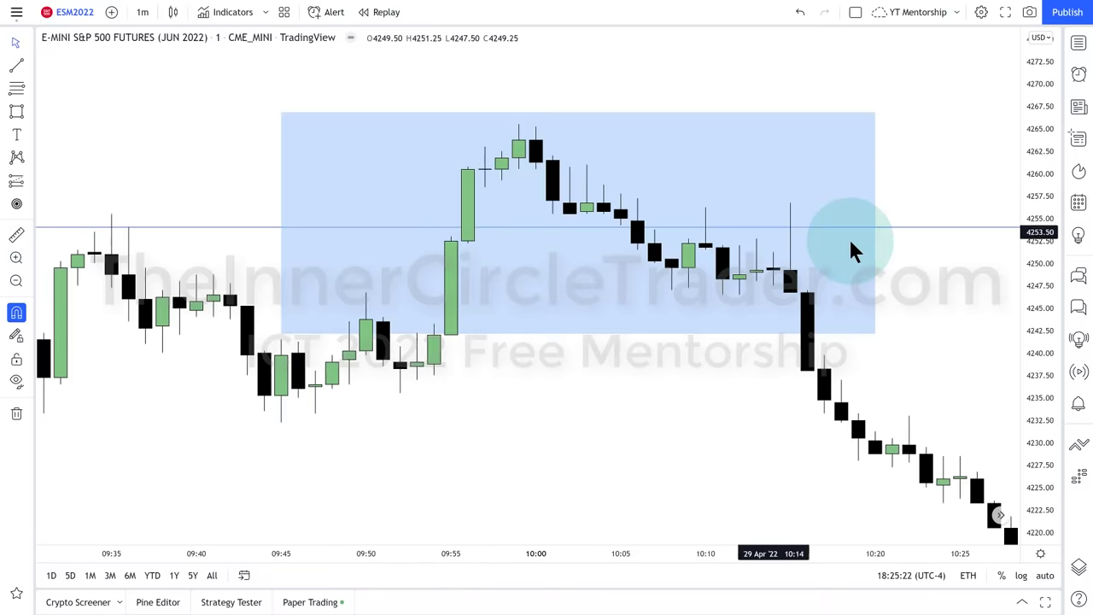
Delete the blue rectangle around the 10:00 price swing and bring the candles from about 08:10 to 10:25 into view
{"action": "left_click_drag", "start_coordinate": [1037, 337], "coordinate": [1030, 287]}
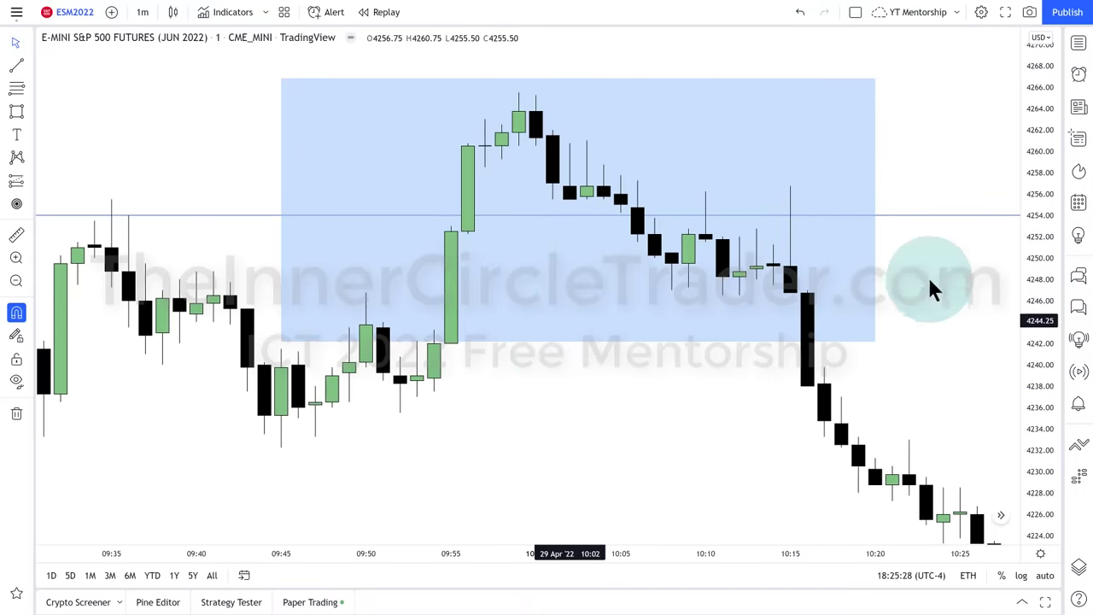
{"action": "left_click_drag", "start_coordinate": [1042, 405], "coordinate": [1042, 345]}
{"action": "left_click", "coordinate": [295, 355]}
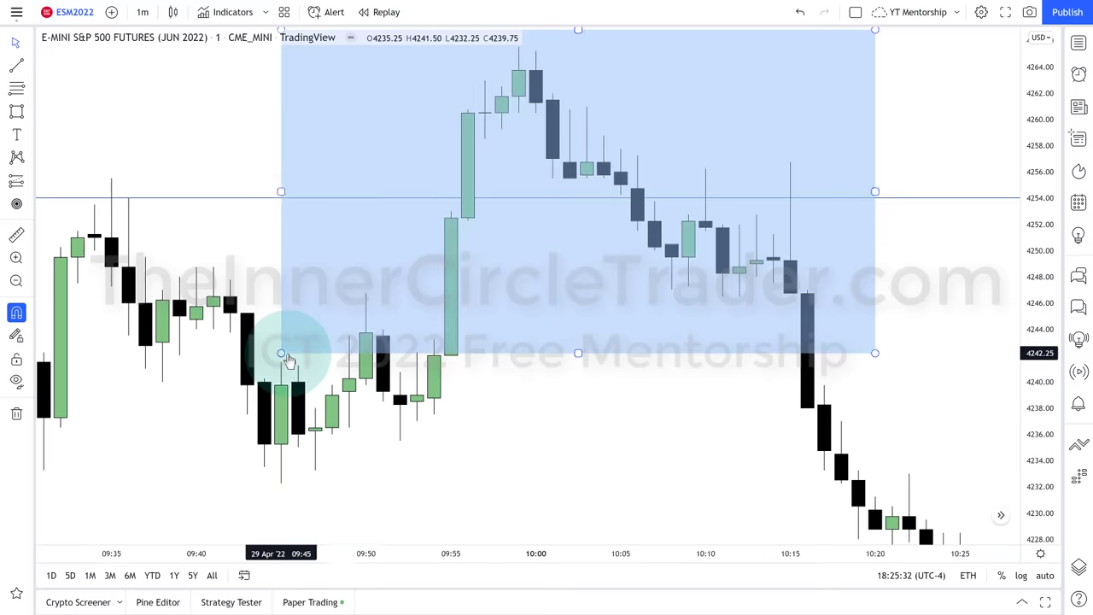
{"action": "key", "text": "Delete"}
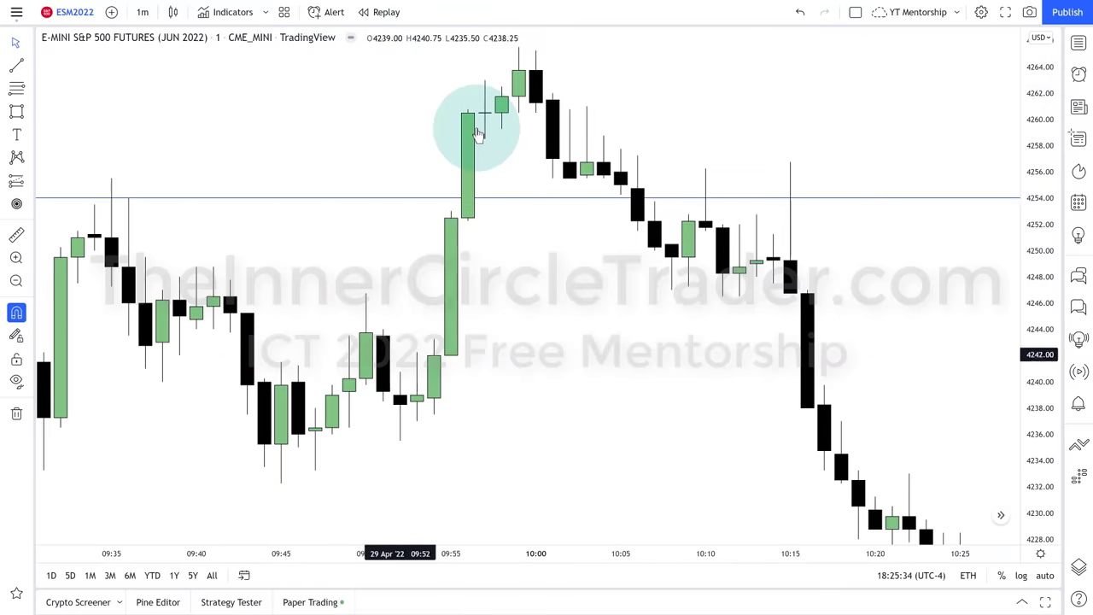
{"action": "left_click_drag", "start_coordinate": [162, 556], "coordinate": [671, 560]}
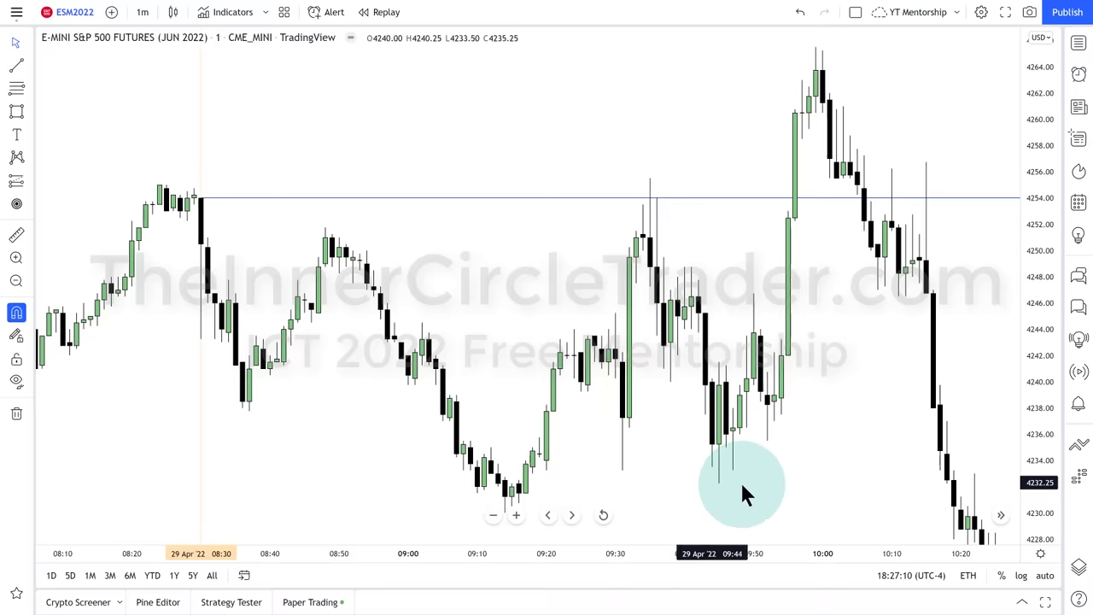
Switch the chart back to the 5-minute interval and reset the chart view
{"action": "left_click", "coordinate": [142, 12]}
{"action": "left_click", "coordinate": [168, 222]}
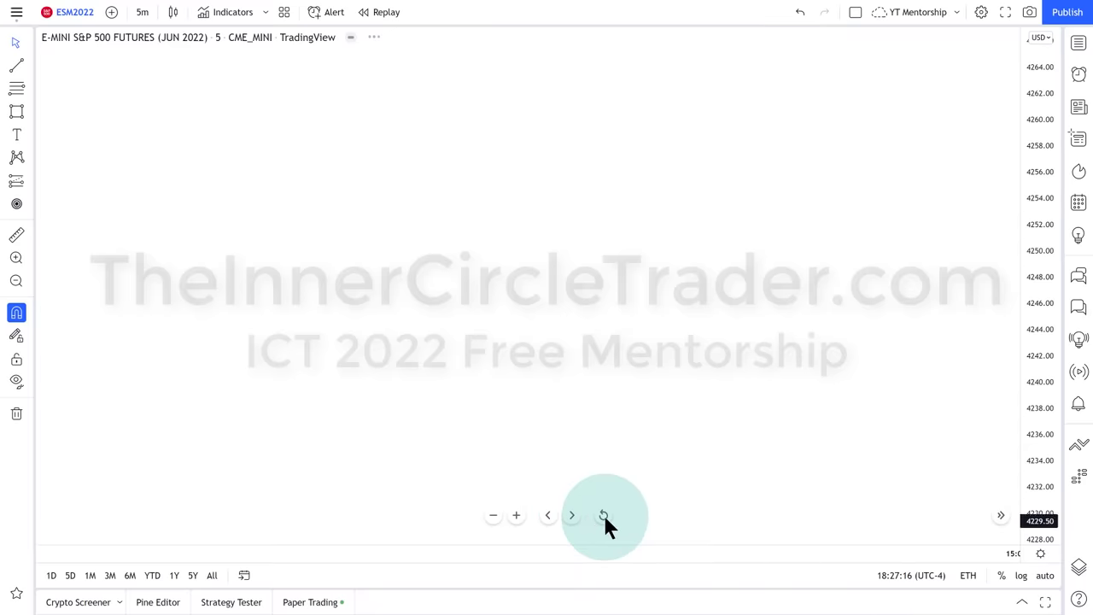
{"action": "left_click", "coordinate": [603, 515]}
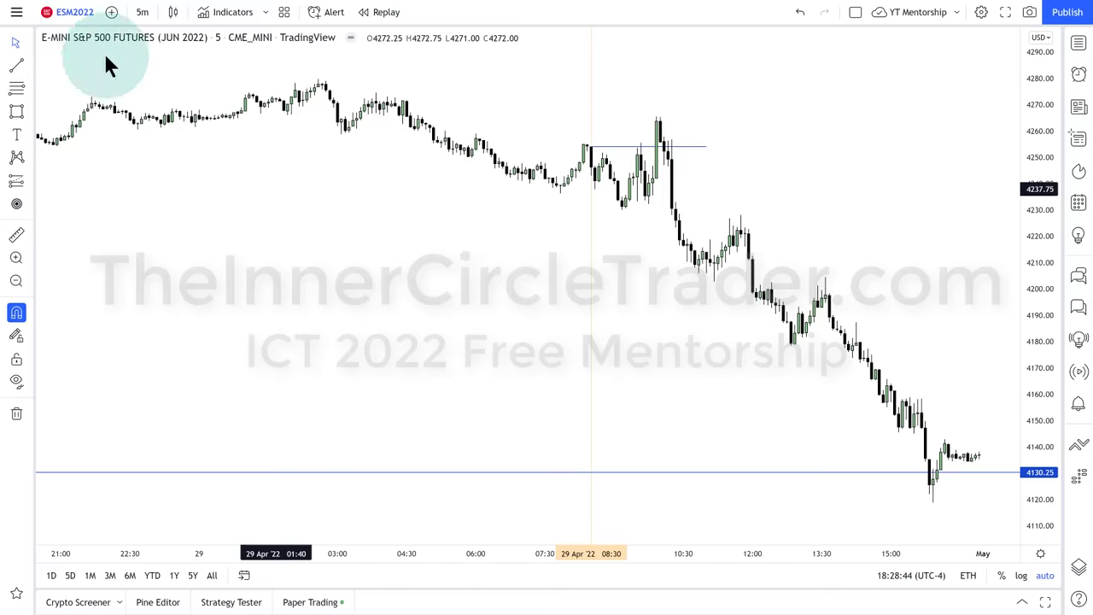
Change the chart symbol to NQM2022, the E-mini Nasdaq-100 June 2022 futures
{"action": "left_click", "coordinate": [75, 12]}
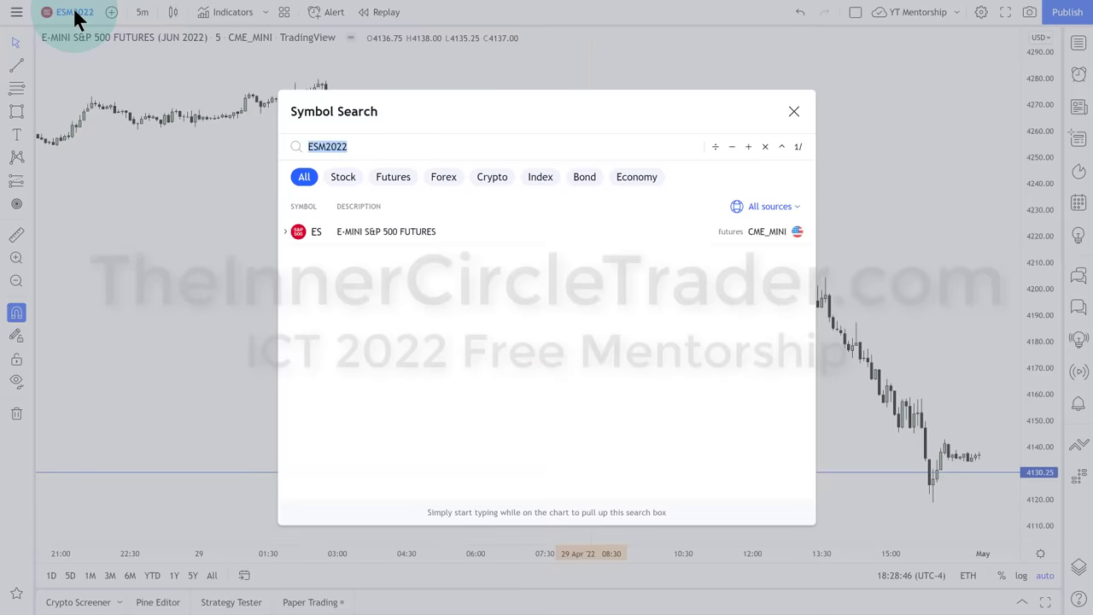
{"action": "type", "text": "NQM2022"}
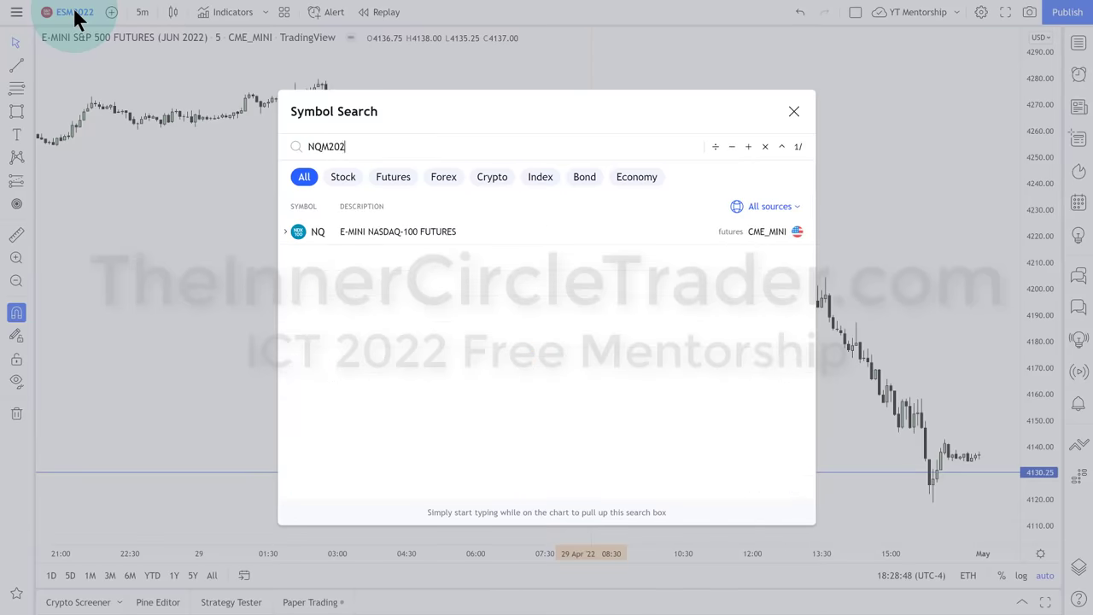
{"action": "key", "text": "Return"}
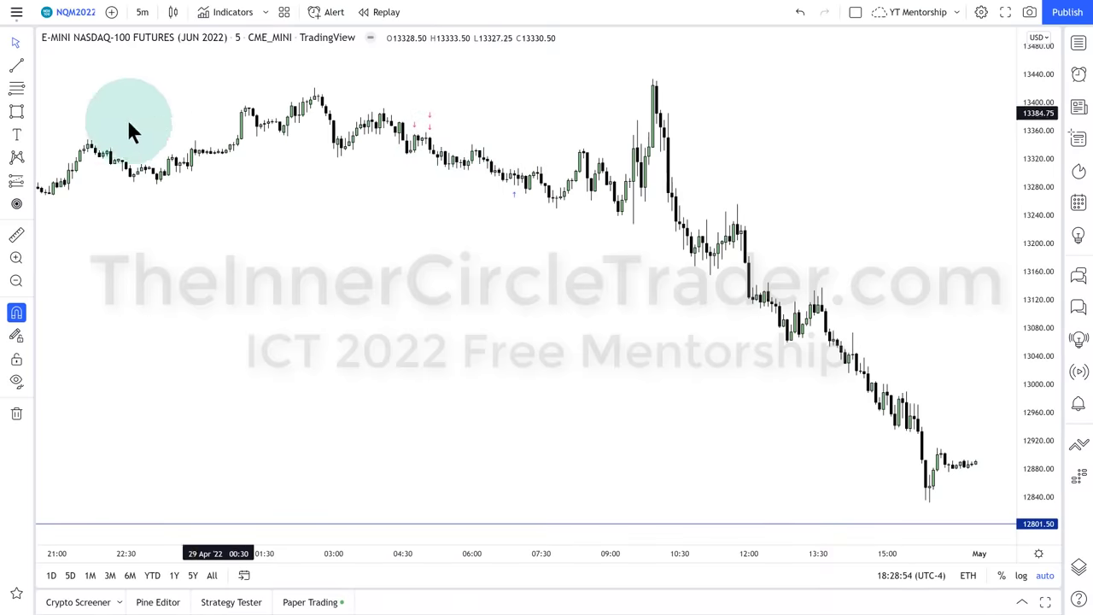
Draw a horizontal ray at 13283.50 from the candle low at about 23:10, just before the start of 29 April
{"action": "left_click", "coordinate": [16, 257]}
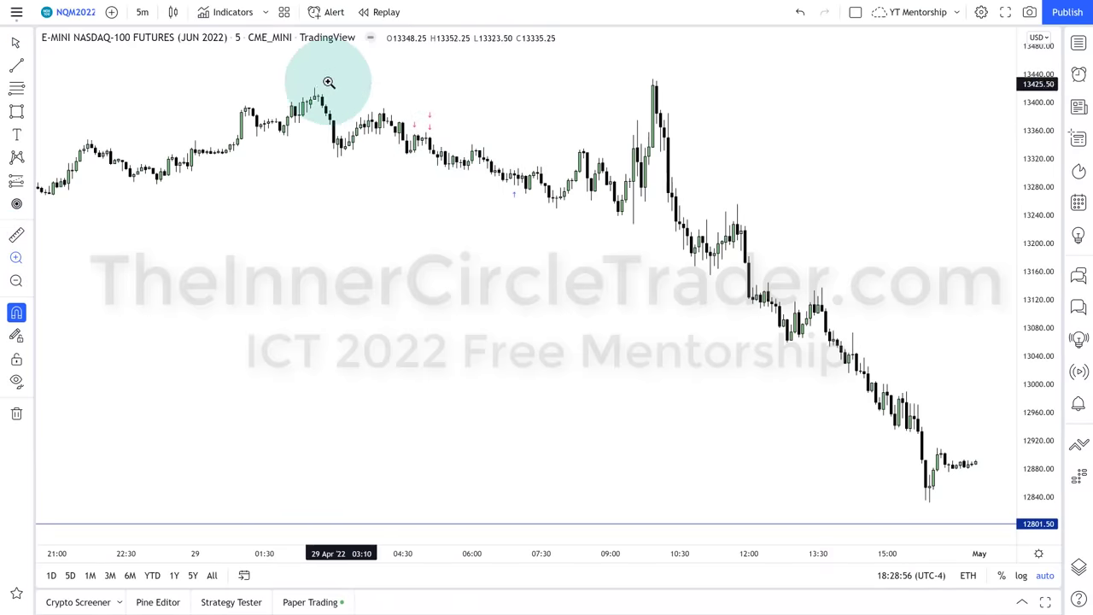
{"action": "left_click_drag", "start_coordinate": [312, 76], "coordinate": [566, 248]}
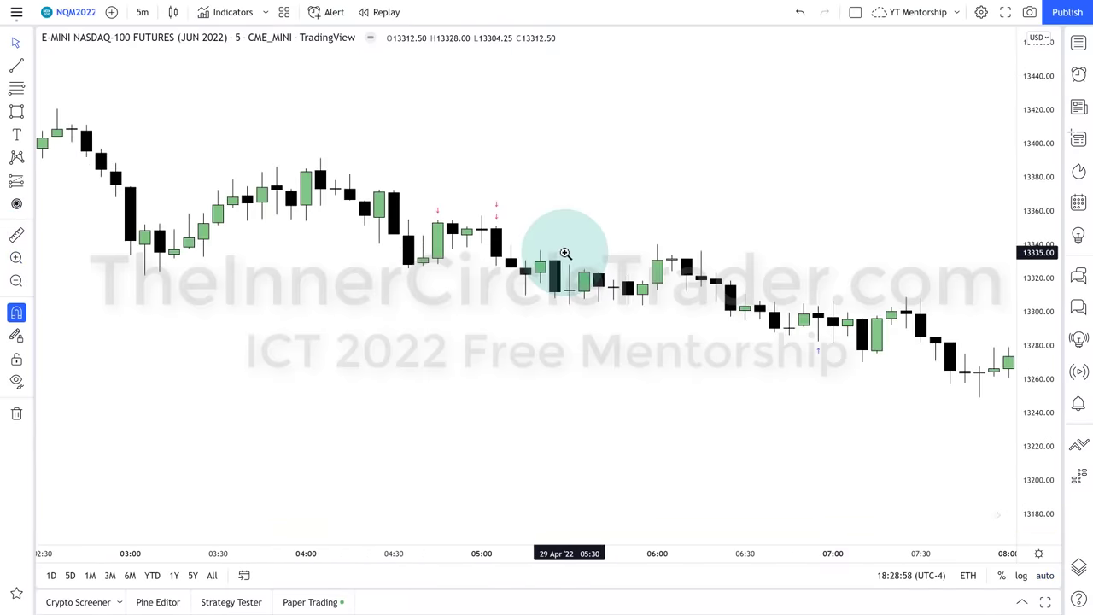
{"action": "left_click_drag", "start_coordinate": [1034, 367], "coordinate": [1034, 257]}
{"action": "left_click_drag", "start_coordinate": [378, 551], "coordinate": [521, 552]}
{"action": "left_click_drag", "start_coordinate": [1037, 196], "coordinate": [1037, 227]}
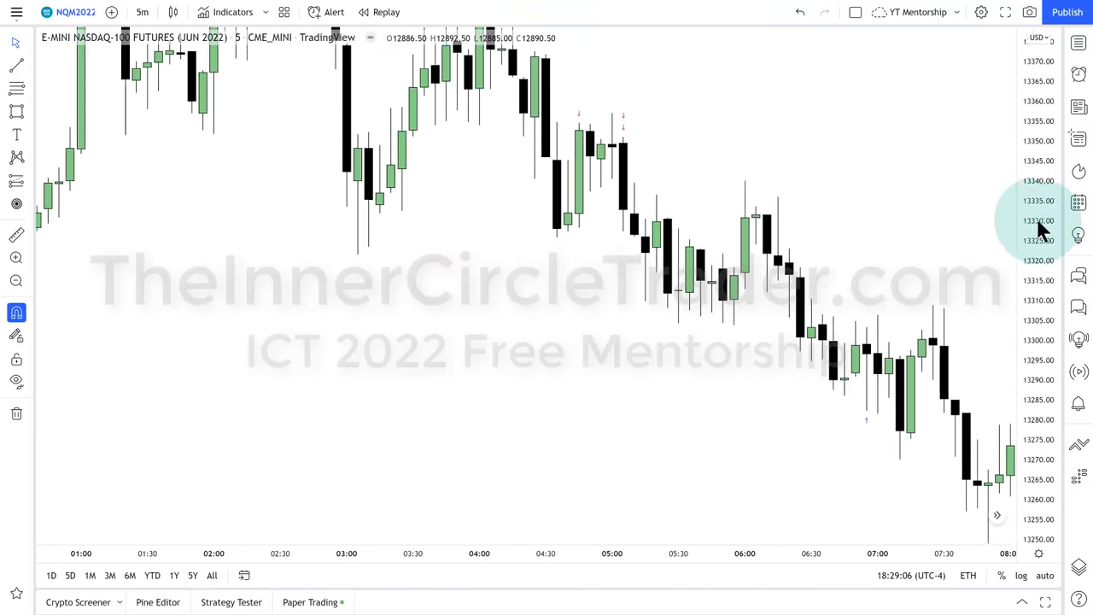
{"action": "left_click_drag", "start_coordinate": [835, 140], "coordinate": [842, 200]}
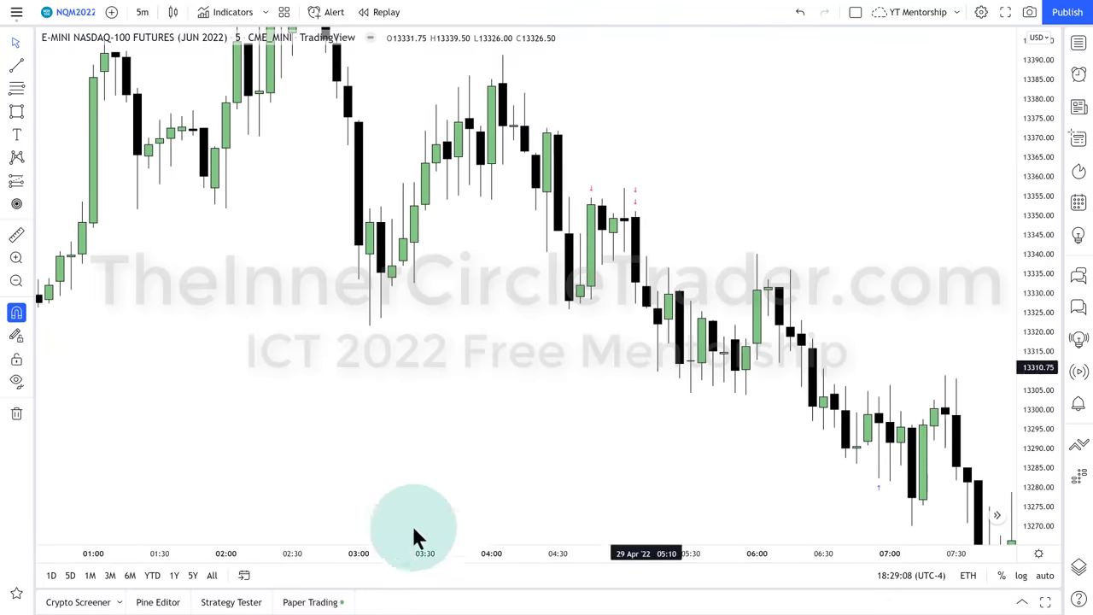
{"action": "left_click_drag", "start_coordinate": [328, 557], "coordinate": [487, 566]}
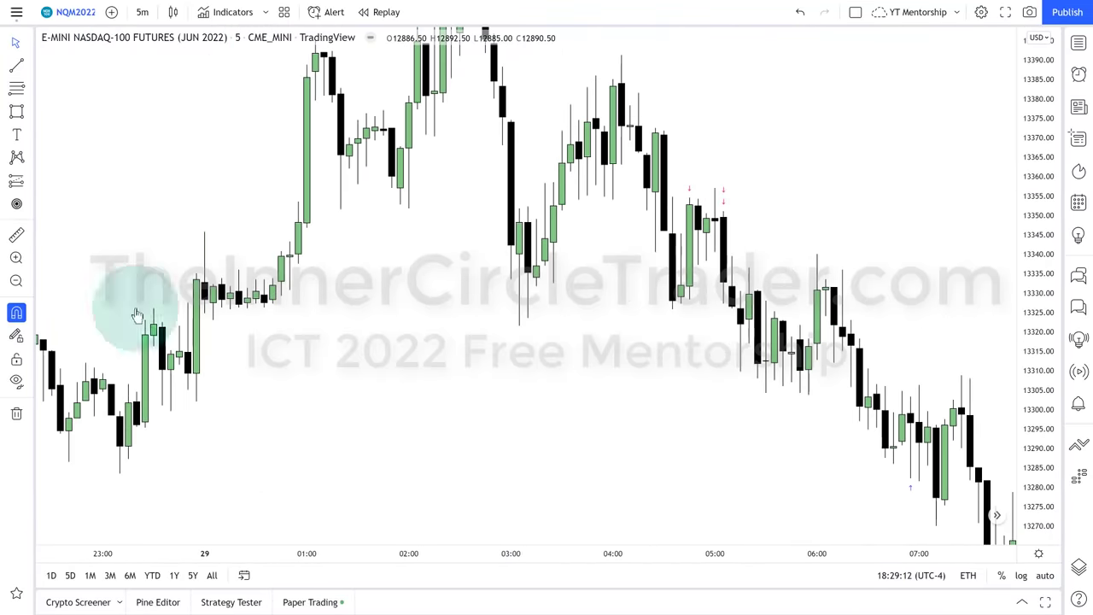
{"action": "left_click", "coordinate": [29, 65]}
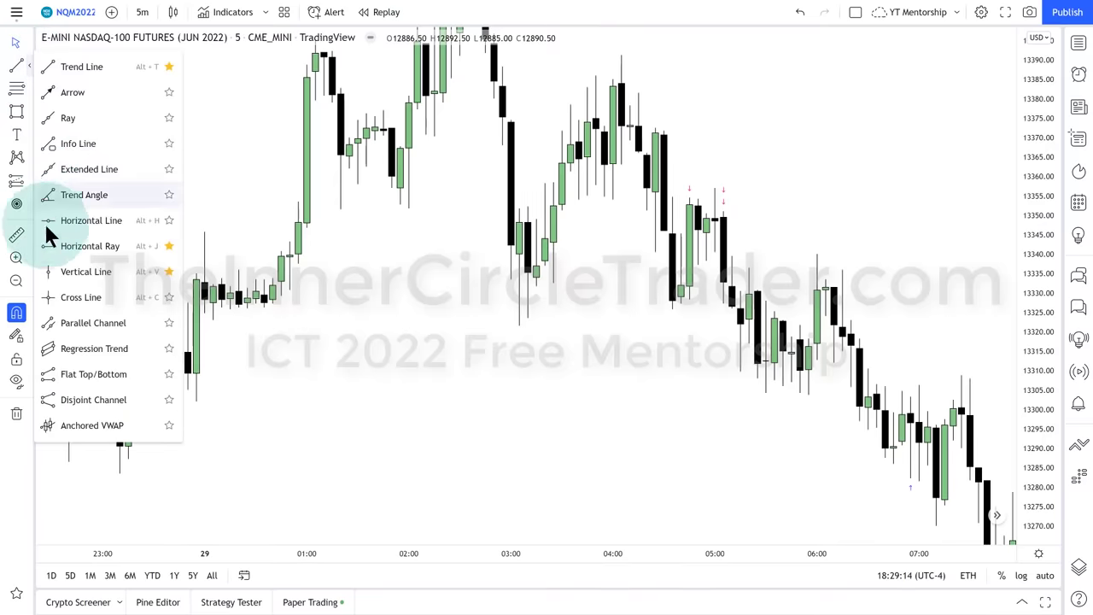
{"action": "left_click", "coordinate": [49, 244]}
{"action": "left_click", "coordinate": [120, 475]}
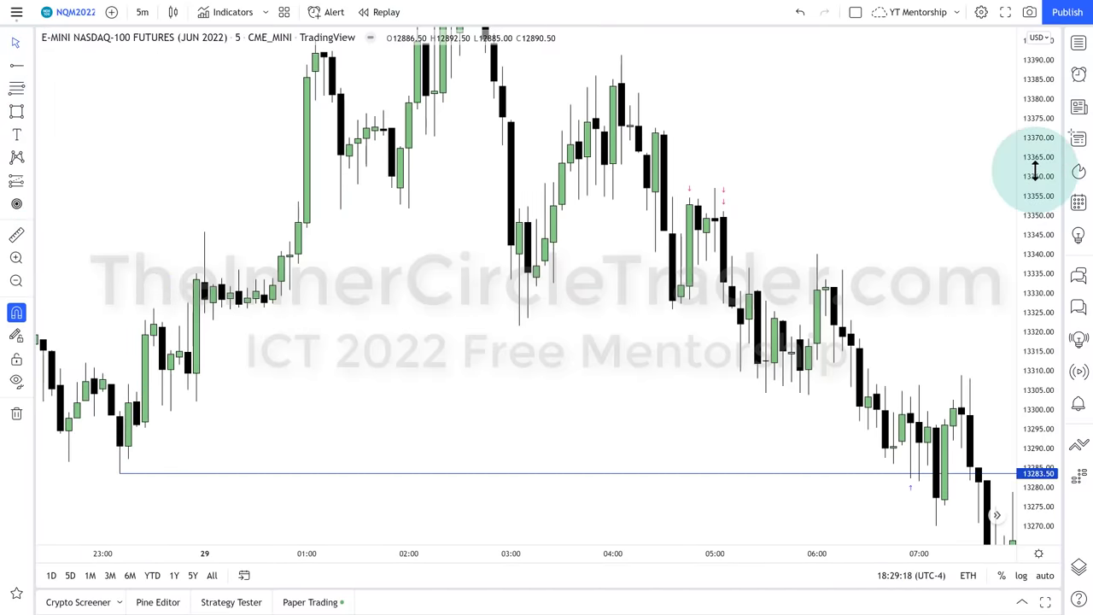
Mark the price gap between 13380.00 and 13374.50 with a rectangle from the 29 Apr 02:50 candle, extended to about 04:30
{"action": "left_click_drag", "start_coordinate": [1037, 213], "coordinate": [1036, 229]}
{"action": "left_click_drag", "start_coordinate": [824, 154], "coordinate": [825, 190]}
{"action": "left_click_drag", "start_coordinate": [1051, 141], "coordinate": [1037, 215]}
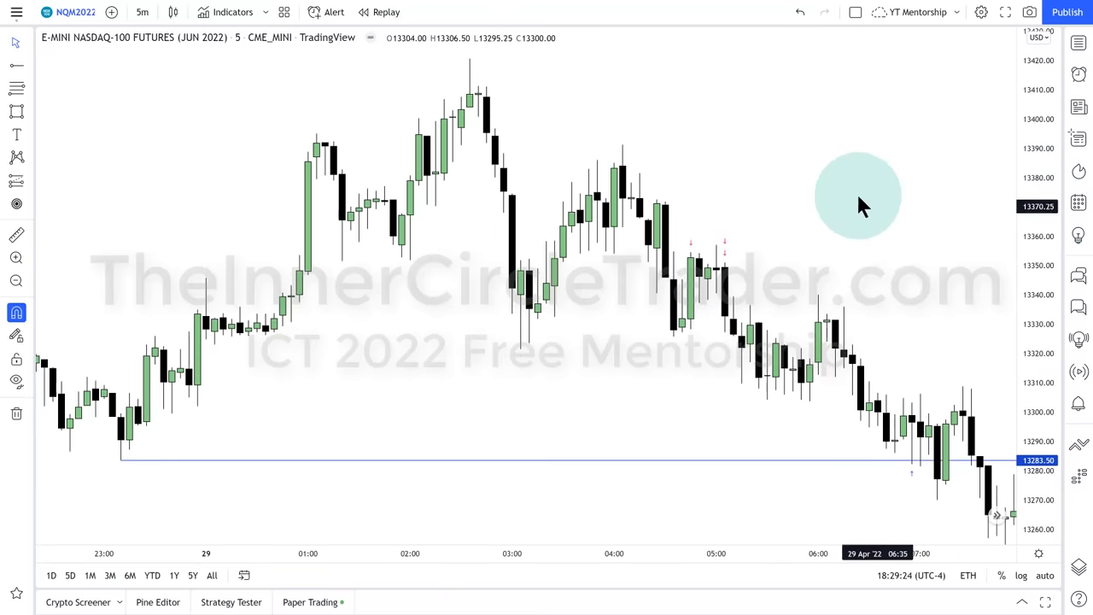
{"action": "left_click_drag", "start_coordinate": [856, 195], "coordinate": [939, 211]}
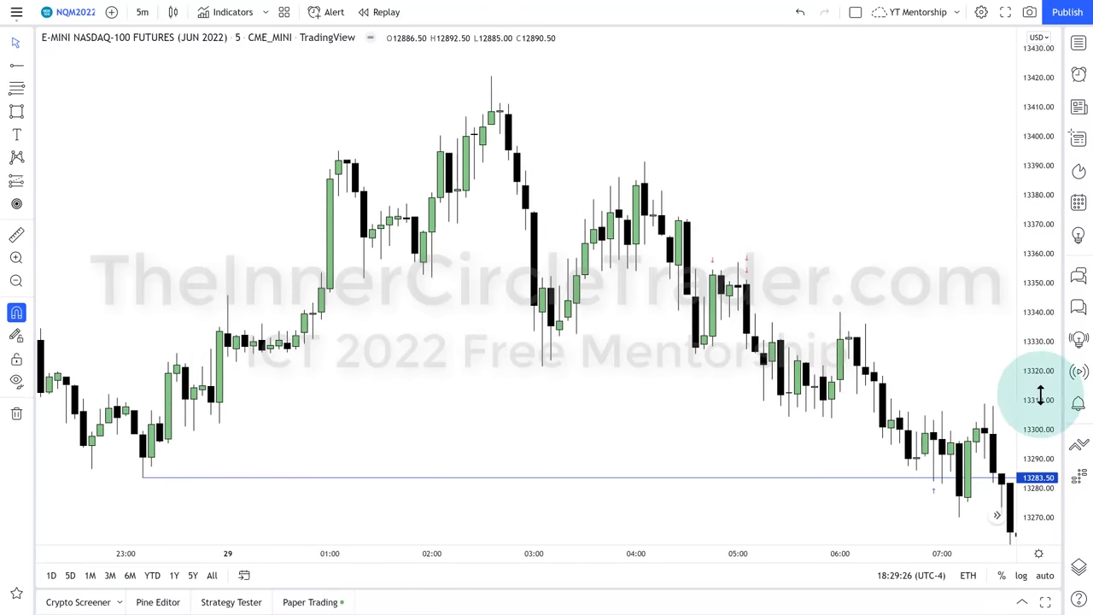
{"action": "left_click_drag", "start_coordinate": [1037, 390], "coordinate": [1039, 369]}
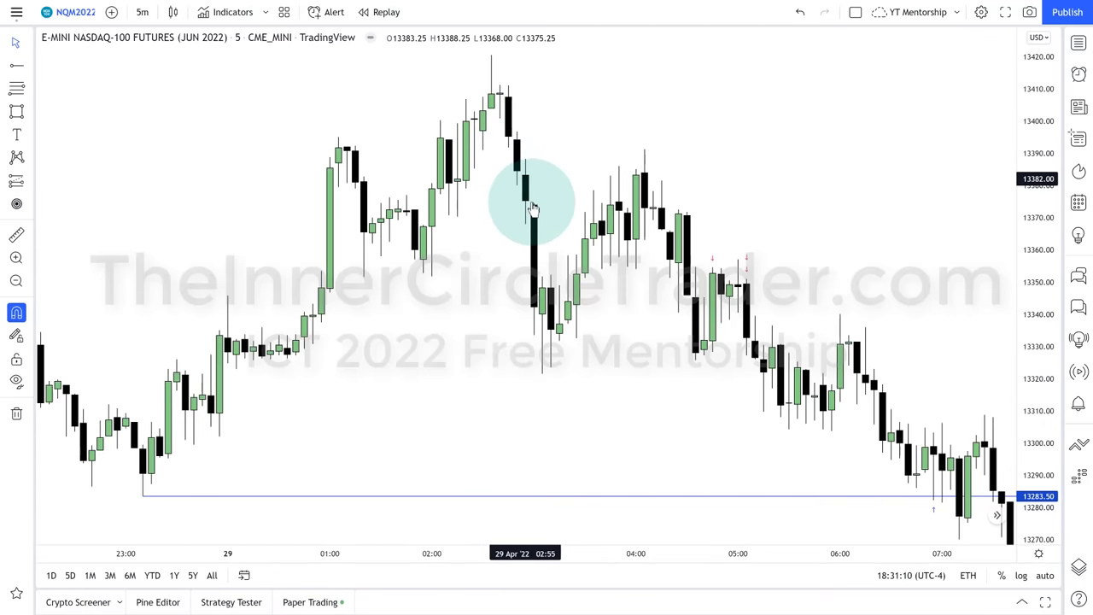
{"action": "left_click", "coordinate": [17, 112]}
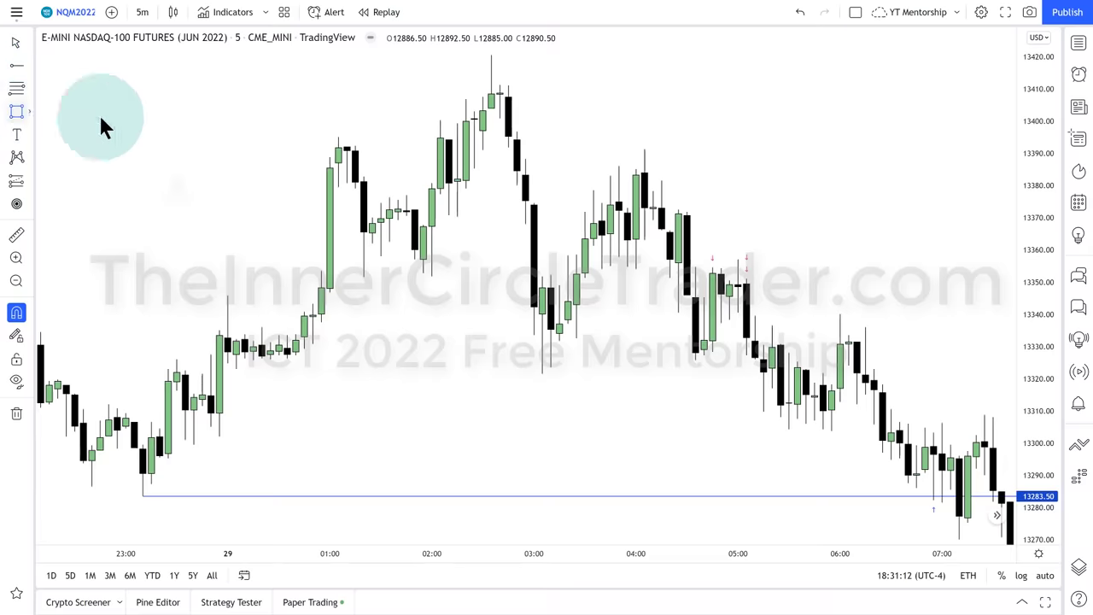
{"action": "left_click", "coordinate": [516, 185]}
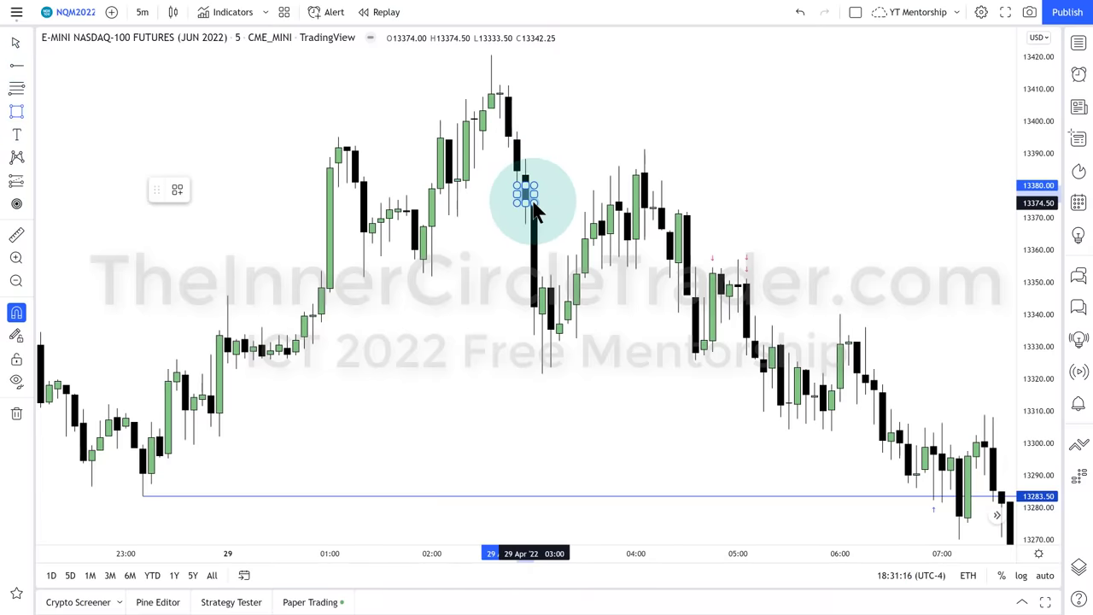
{"action": "left_click", "coordinate": [533, 205]}
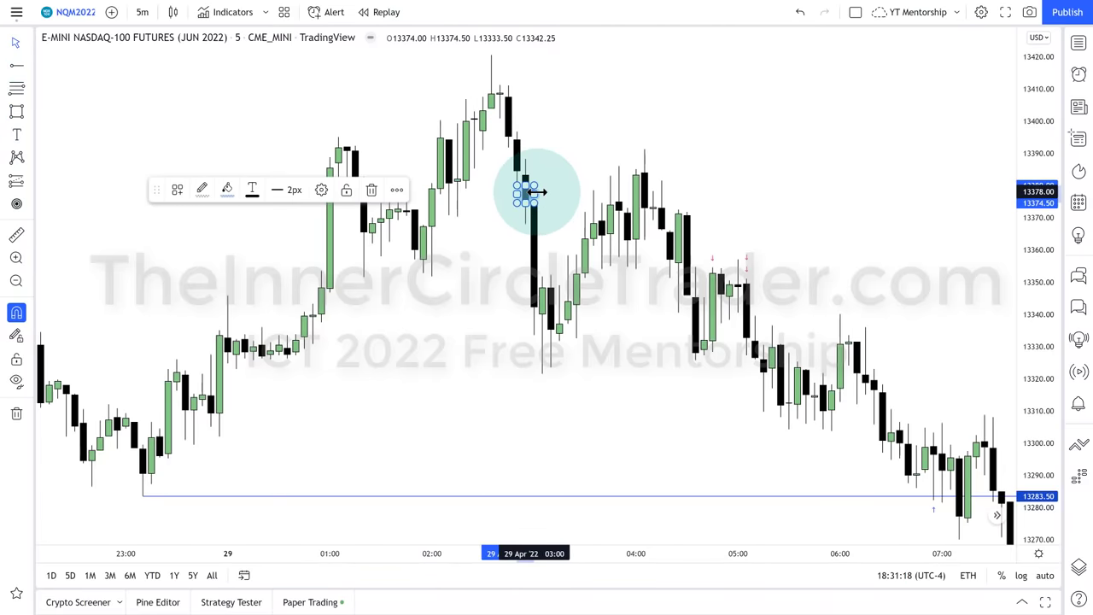
{"action": "left_click_drag", "start_coordinate": [533, 193], "coordinate": [688, 193]}
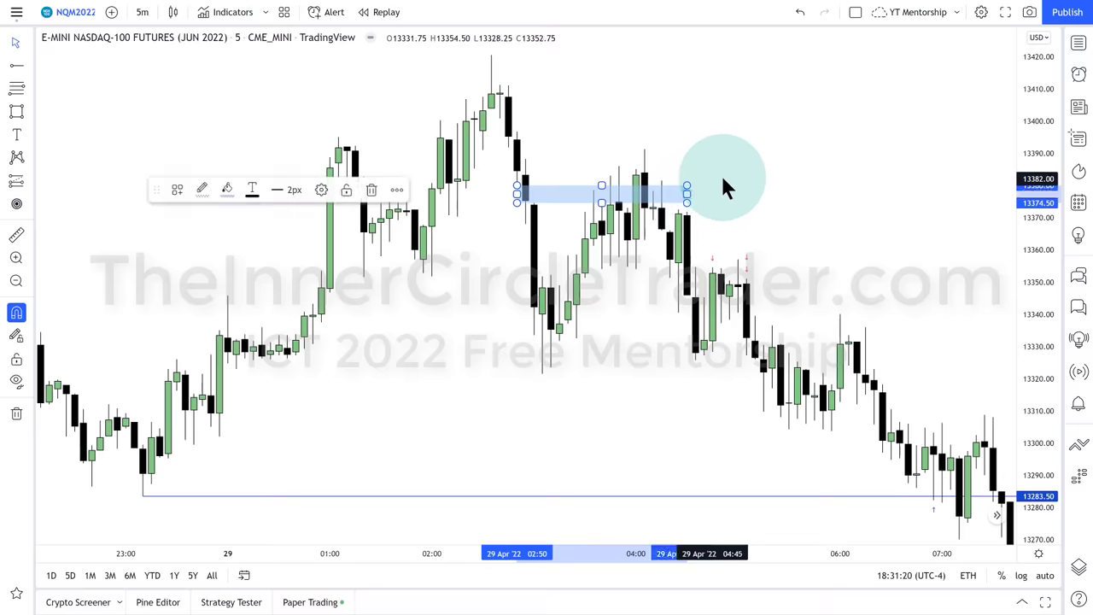
{"action": "left_click", "coordinate": [724, 188]}
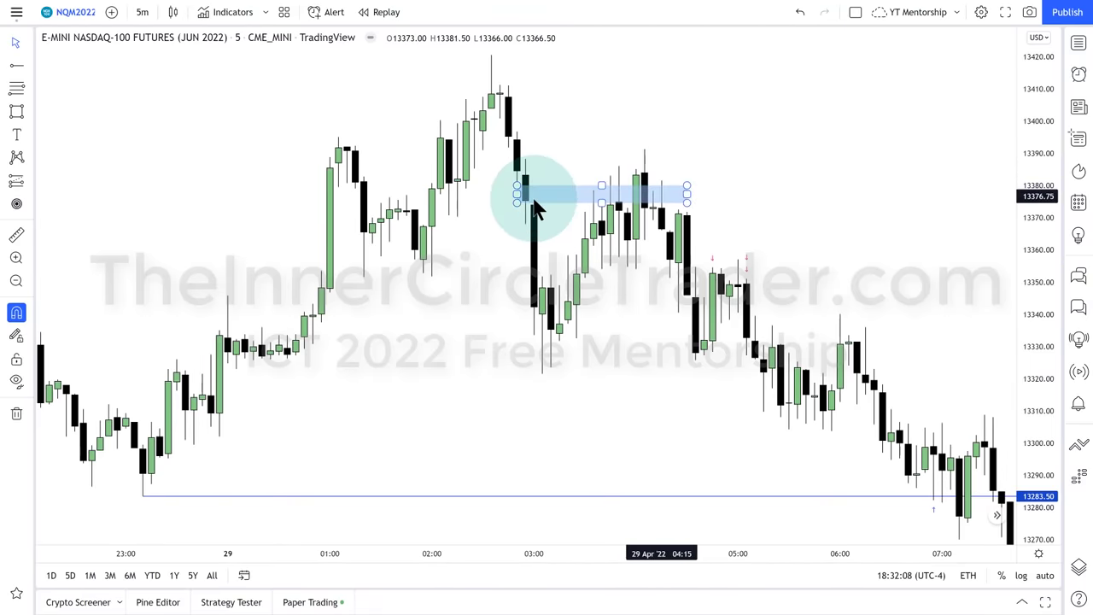
{"action": "left_click", "coordinate": [617, 197]}
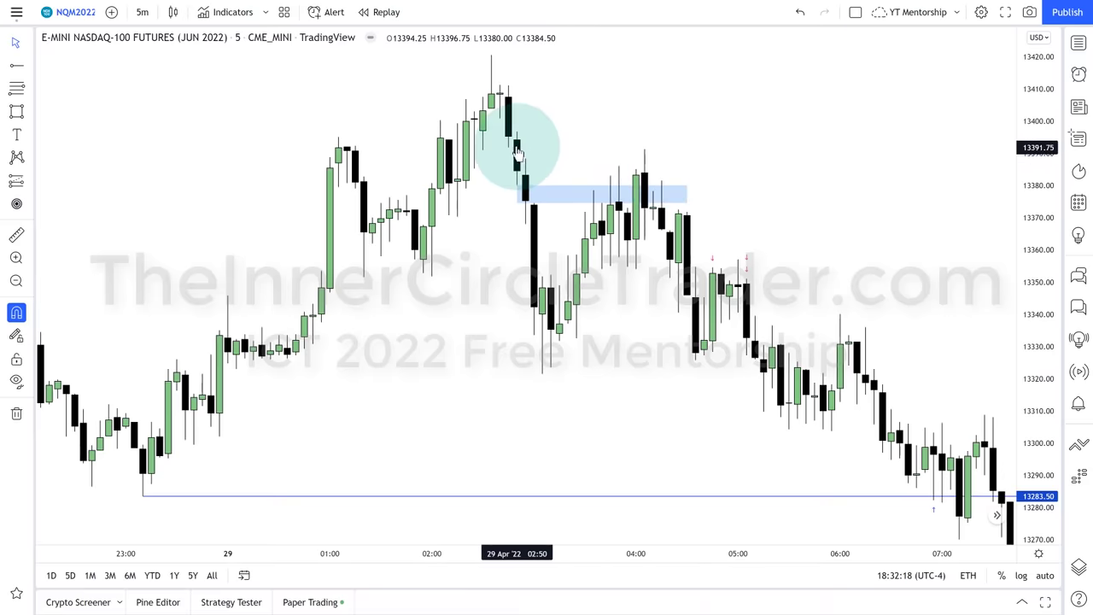
Mark the price gap between 13391.75 and 13388.25 with a rectangle from 29 Apr 02:45 to 04:15, and fill it orange
{"action": "left_click", "coordinate": [17, 111]}
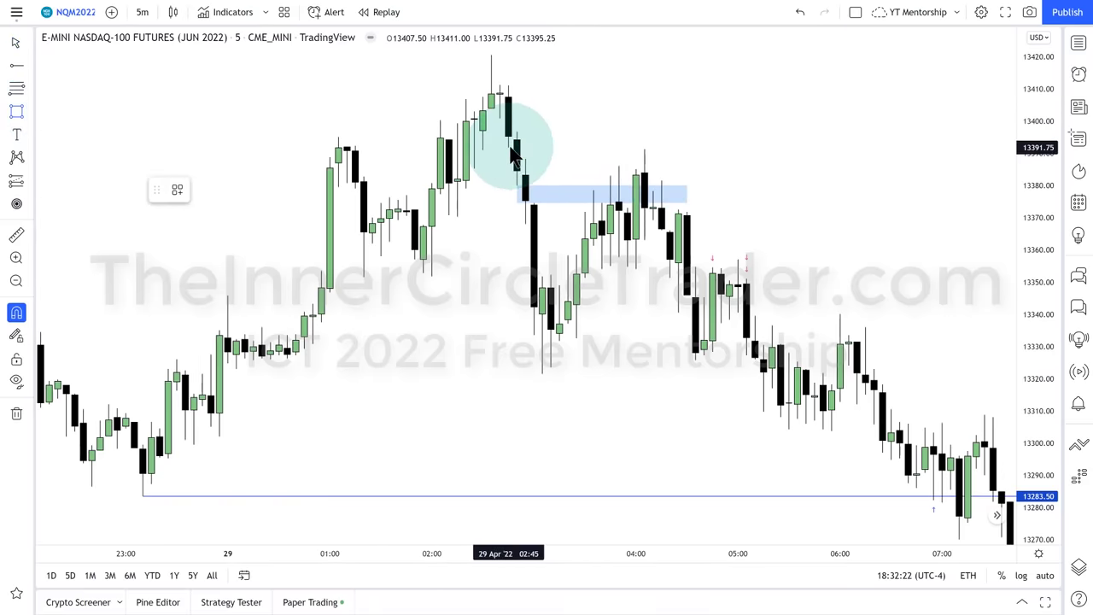
{"action": "left_click", "coordinate": [509, 148]}
{"action": "left_click", "coordinate": [568, 160]}
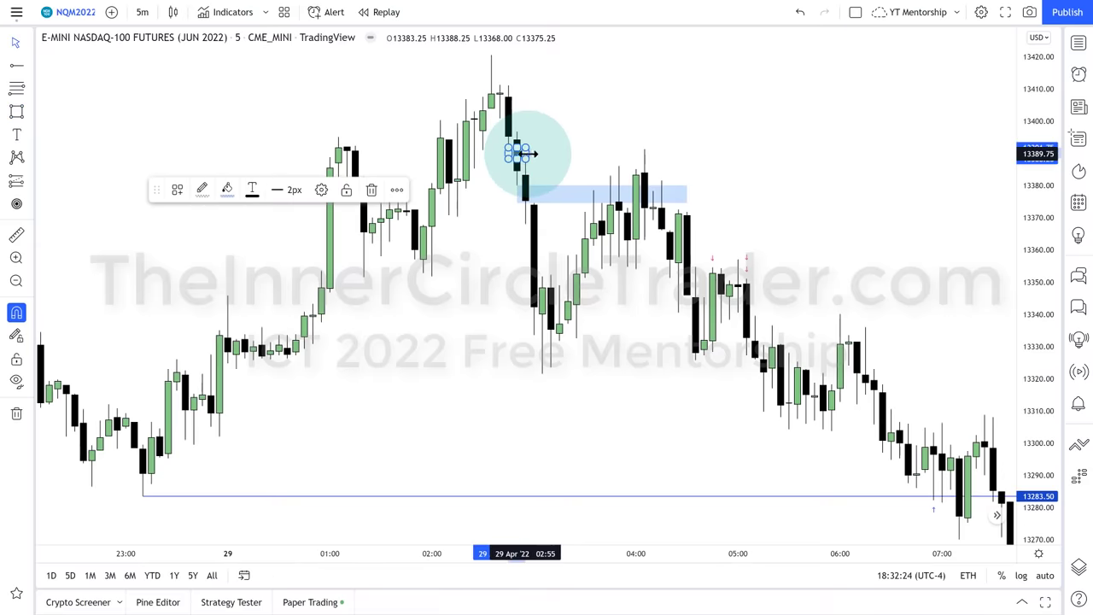
{"action": "left_click_drag", "start_coordinate": [633, 155], "coordinate": [662, 154]}
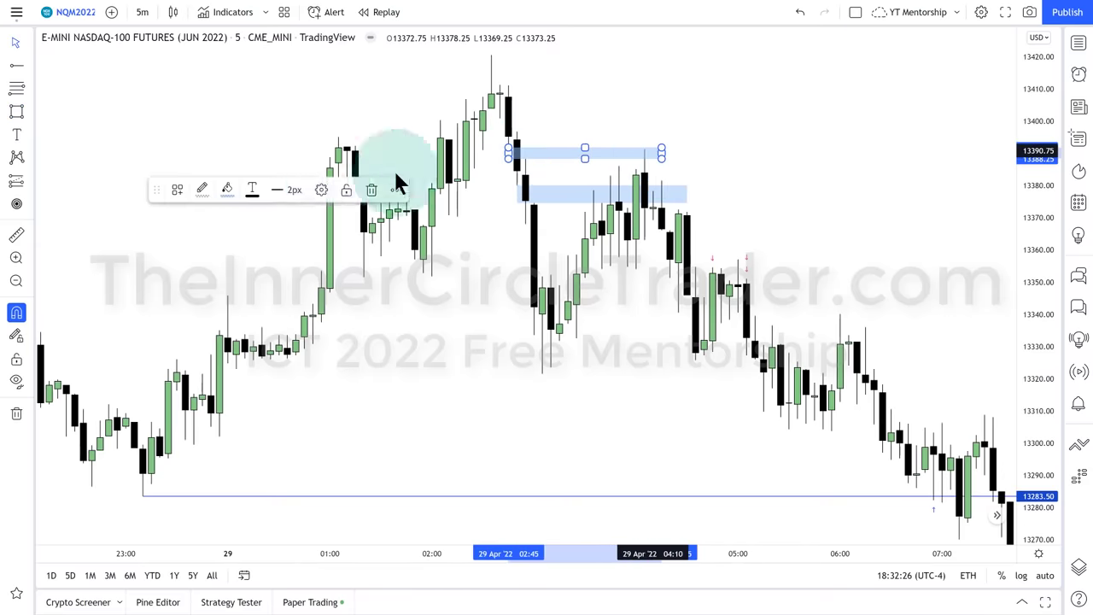
{"action": "left_click", "coordinate": [228, 191]}
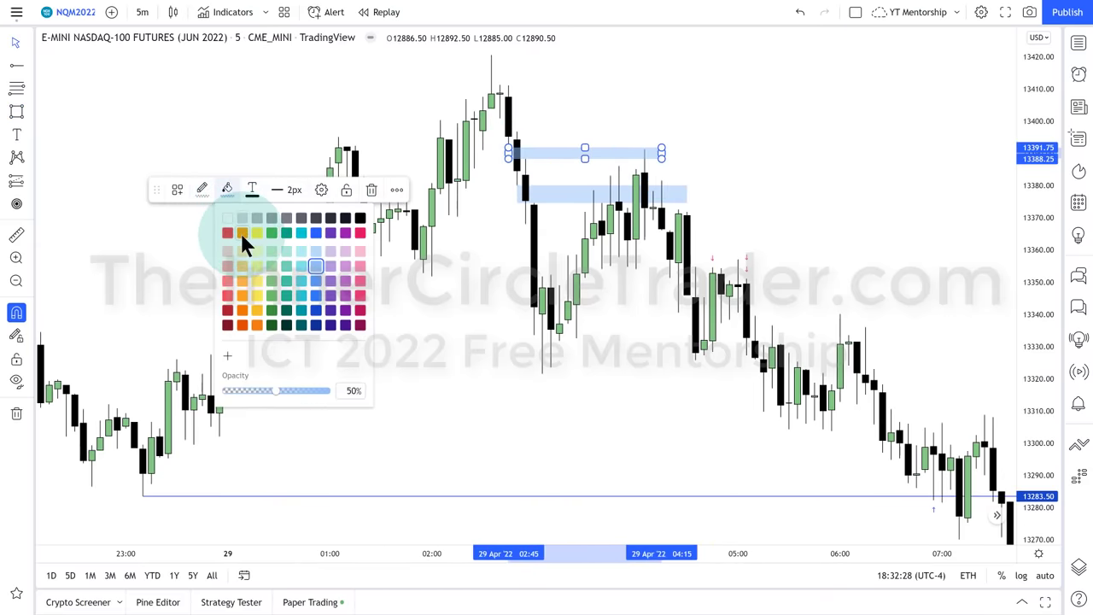
{"action": "left_click", "coordinate": [242, 235]}
{"action": "left_click", "coordinate": [300, 154]}
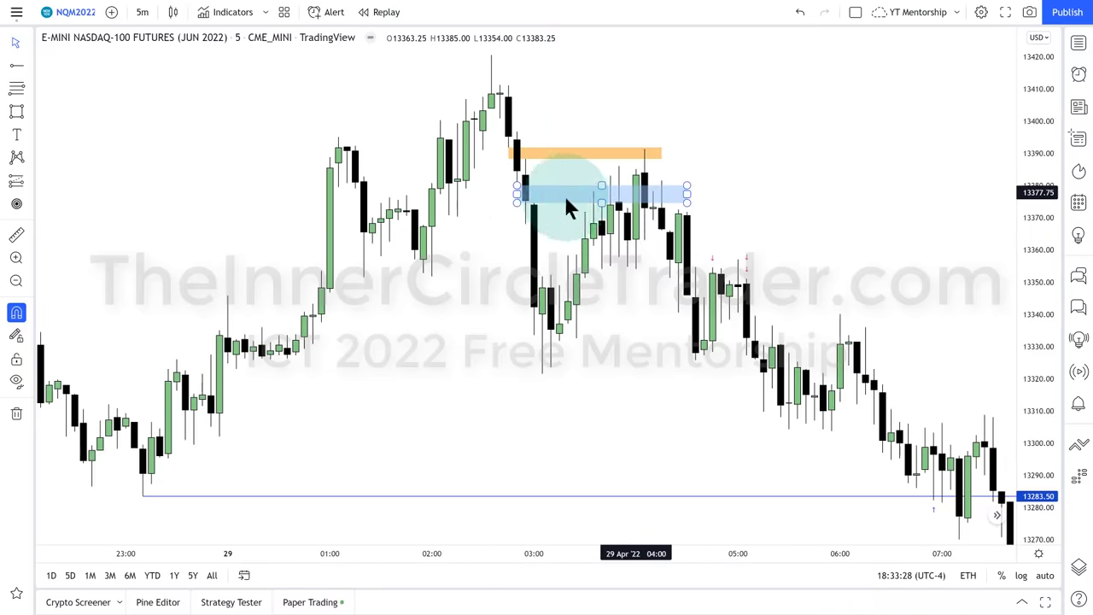
{"action": "left_click", "coordinate": [651, 153]}
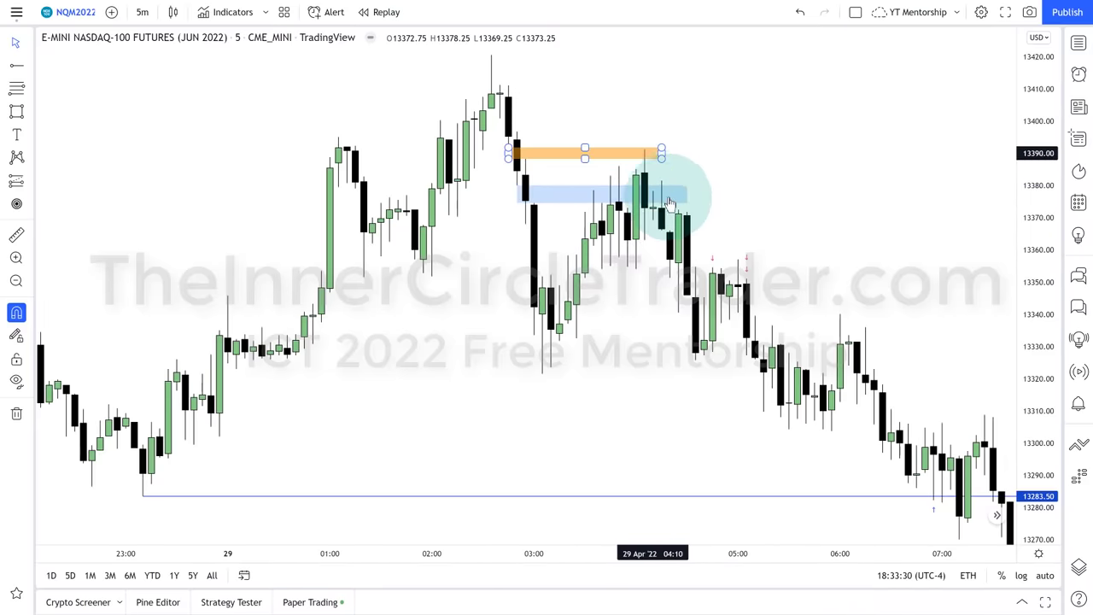
{"action": "left_click", "coordinate": [695, 292]}
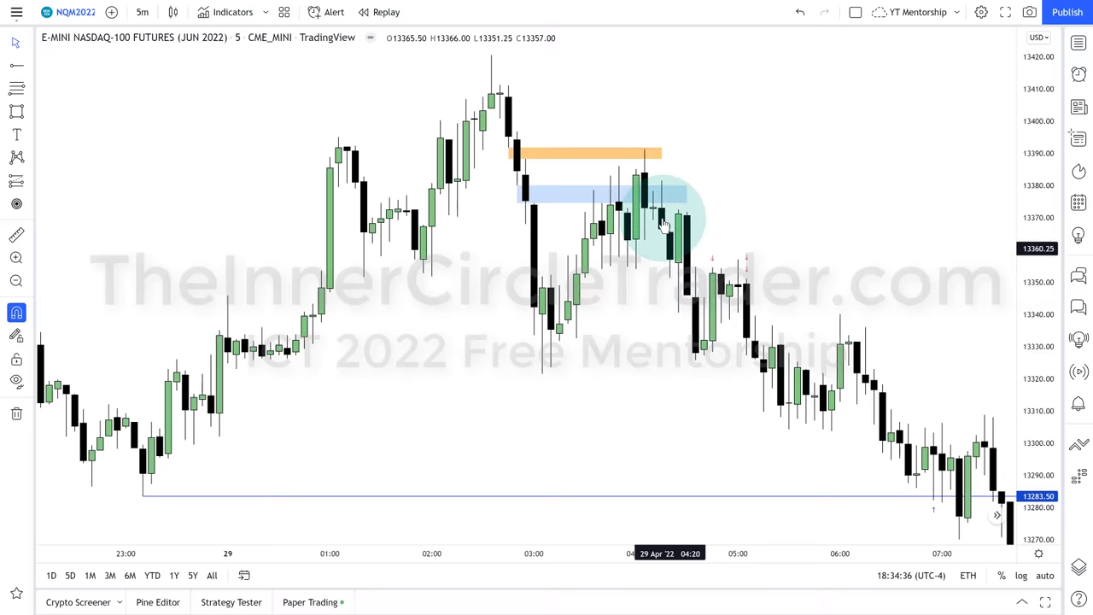
{"action": "left_click", "coordinate": [648, 157]}
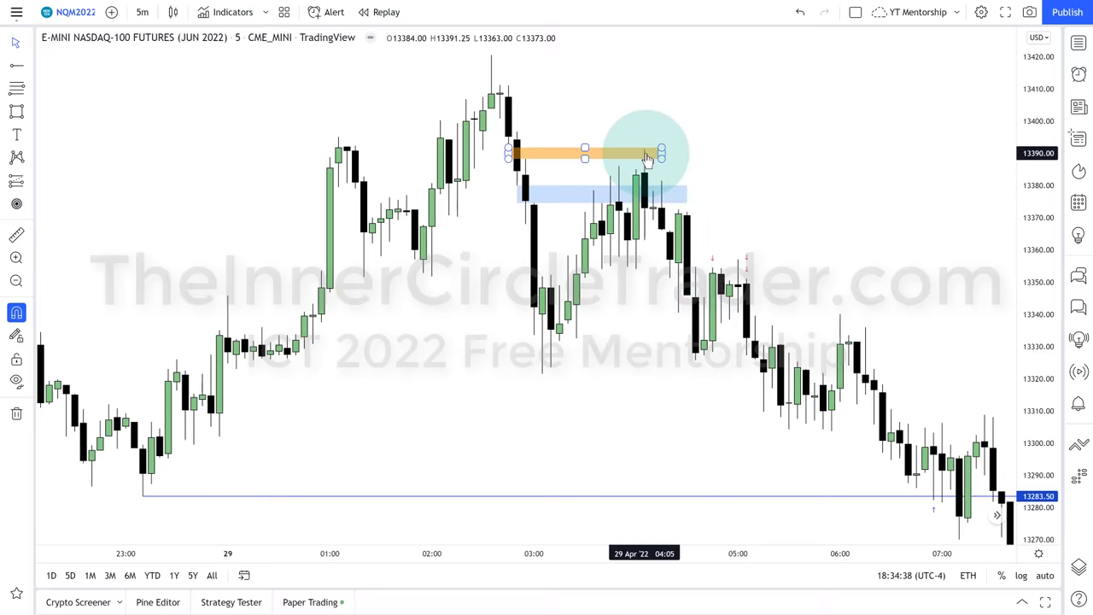
{"action": "left_click", "coordinate": [495, 78]}
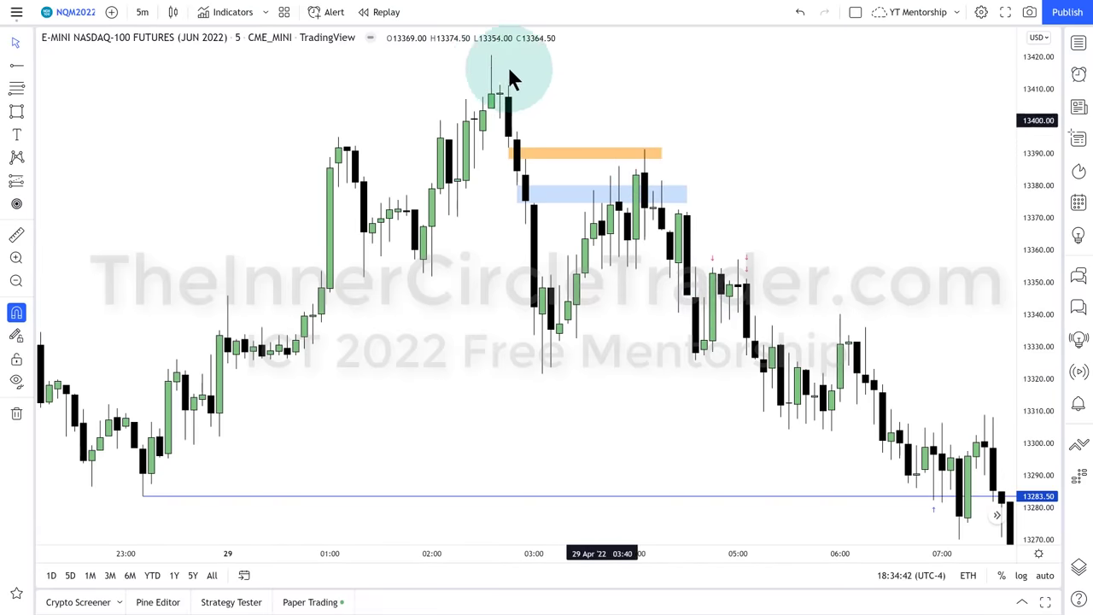
{"action": "left_click", "coordinate": [641, 157]}
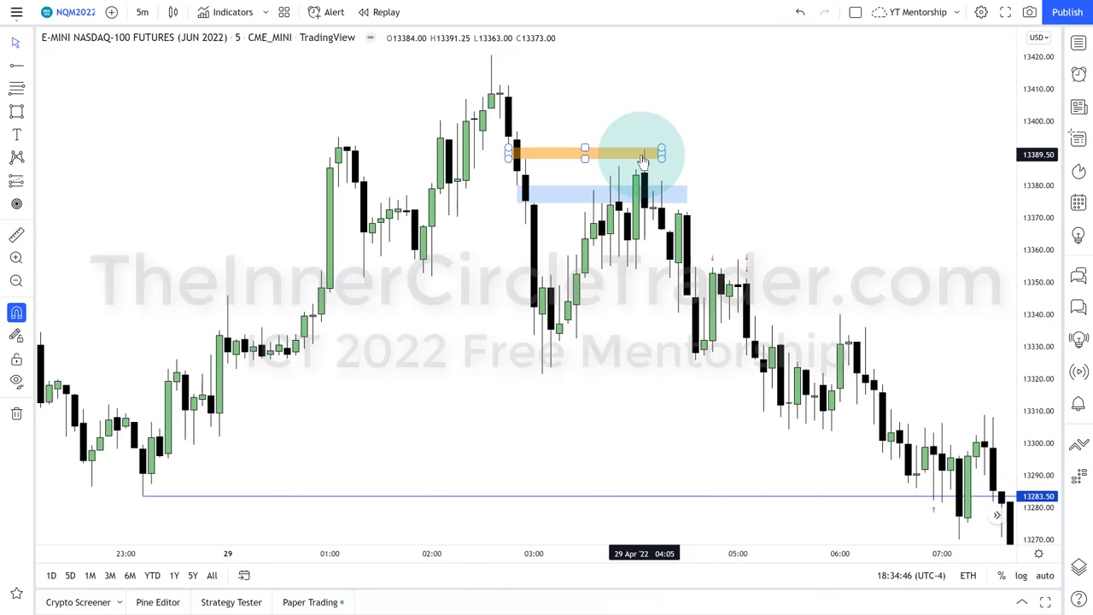
{"action": "left_click", "coordinate": [682, 206]}
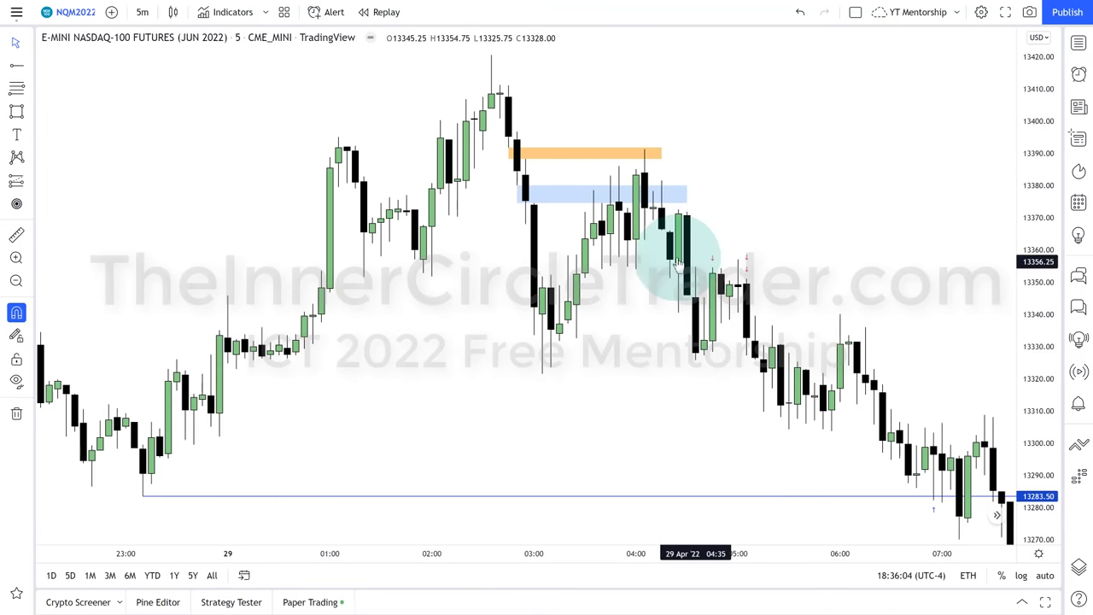
Draw a rectangle between 13356.00 and 13340.50 from 29 Apr 04:25 to 05:10, and fill it turquoise
{"action": "left_click", "coordinate": [17, 111]}
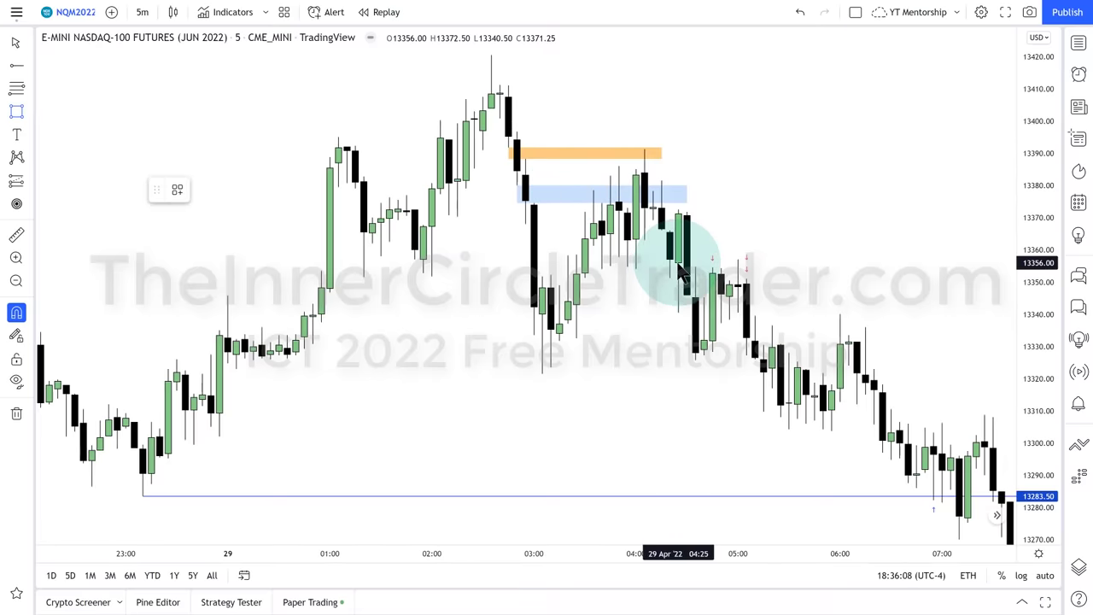
{"action": "mouse_move", "coordinate": [678, 263]}
{"action": "left_mouse_down"}
{"action": "mouse_move", "coordinate": [678, 311]}
{"action": "mouse_move", "coordinate": [708, 285]}
{"action": "mouse_move", "coordinate": [755, 278]}
{"action": "left_mouse_up"}
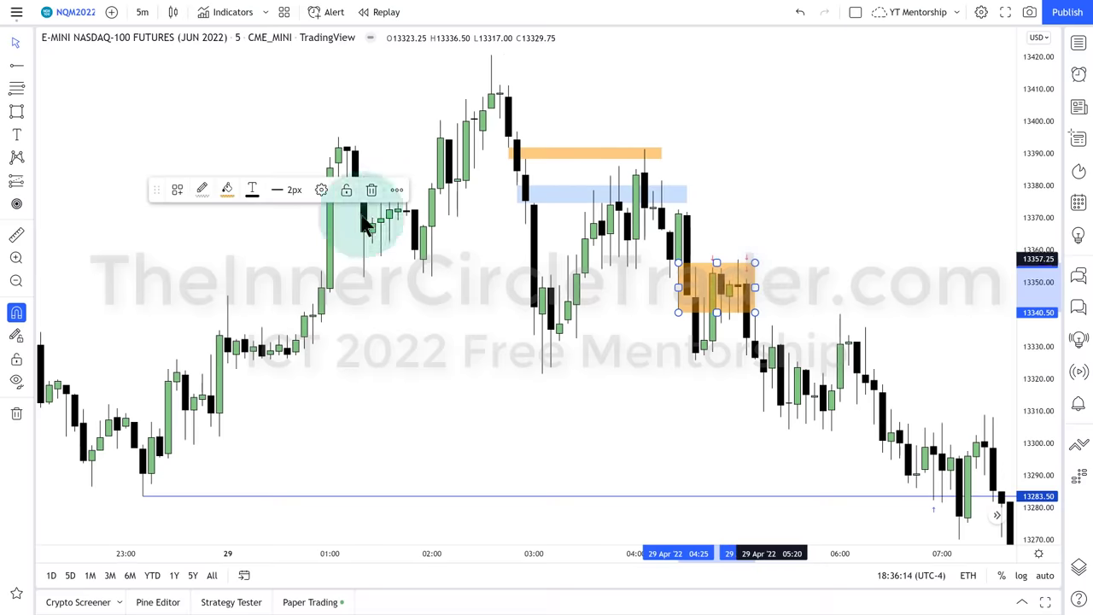
{"action": "left_click", "coordinate": [229, 195]}
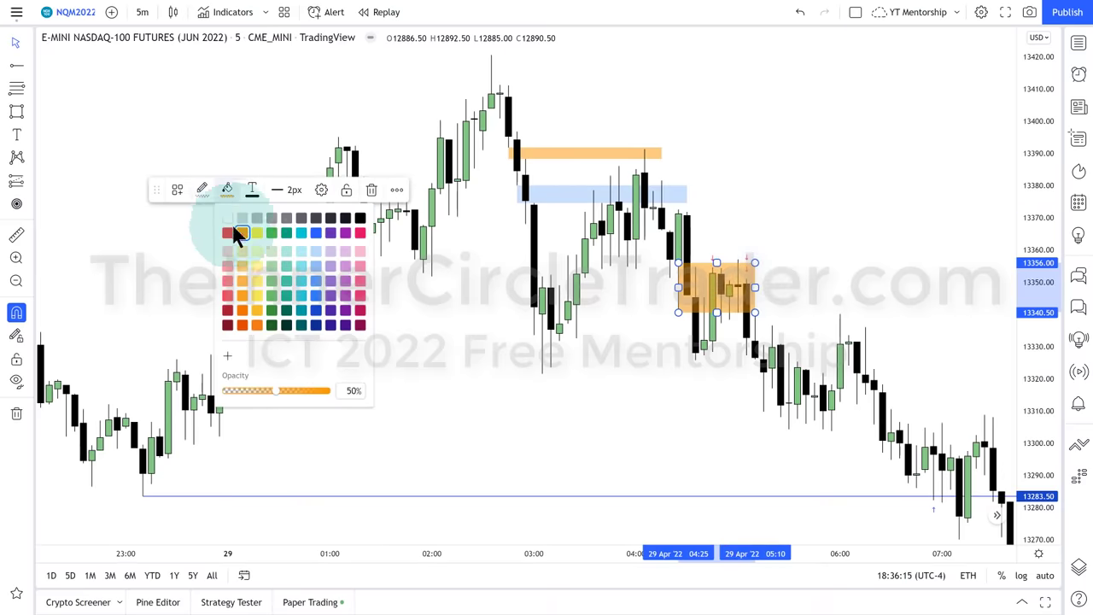
{"action": "left_click", "coordinate": [256, 266]}
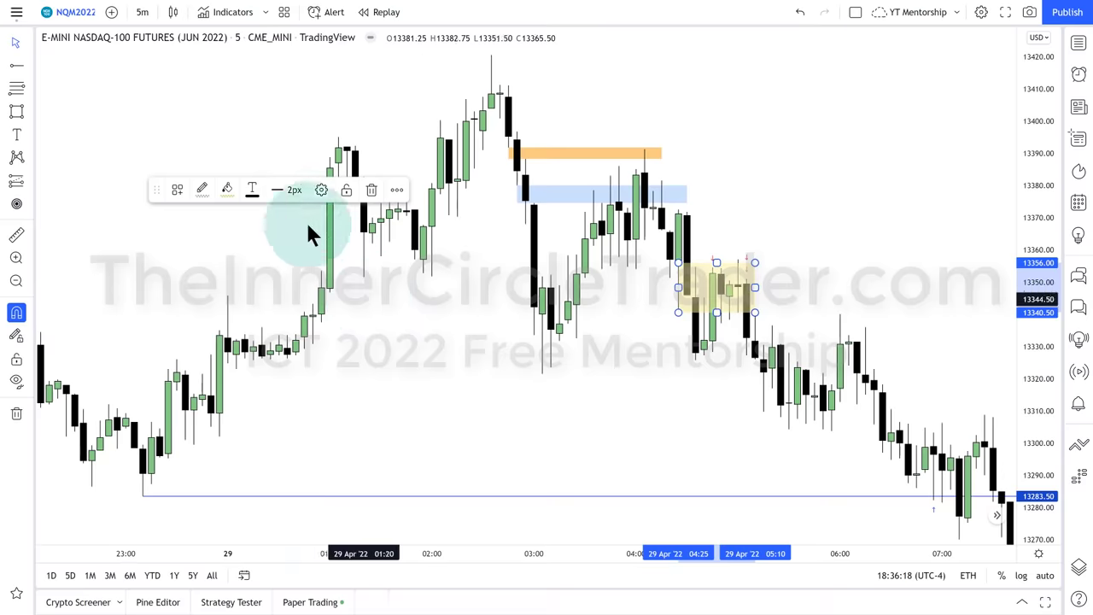
{"action": "left_click", "coordinate": [227, 190]}
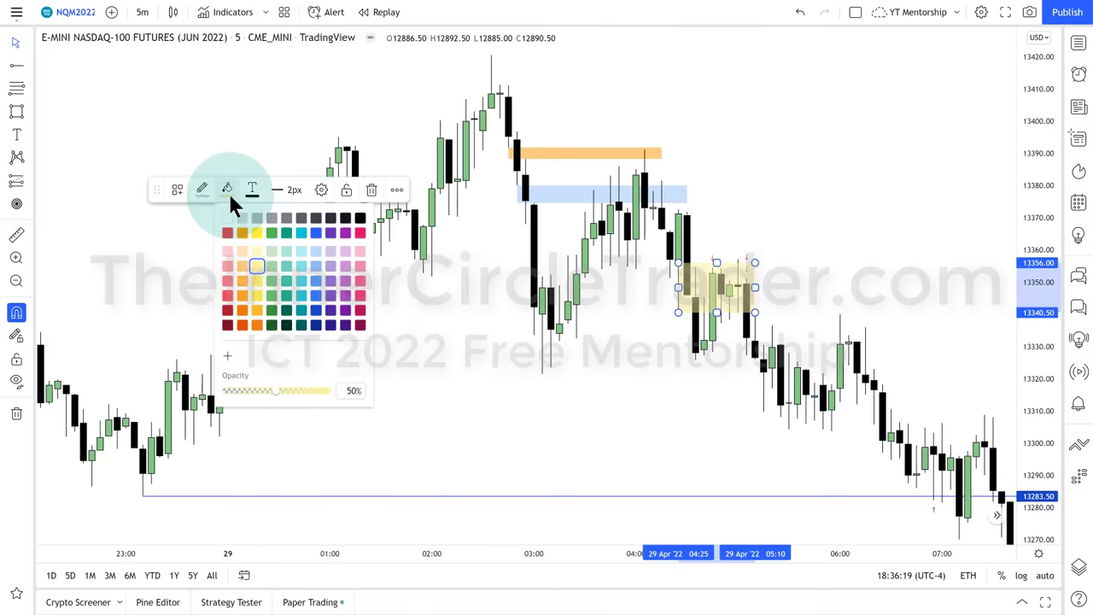
{"action": "left_click", "coordinate": [300, 296]}
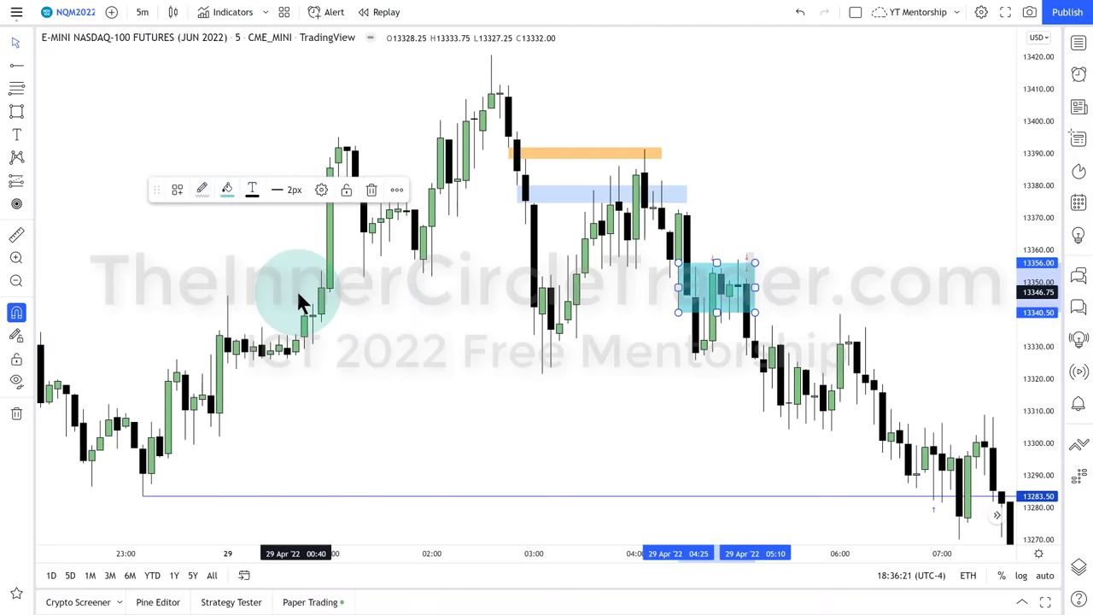
{"action": "left_click", "coordinate": [417, 323]}
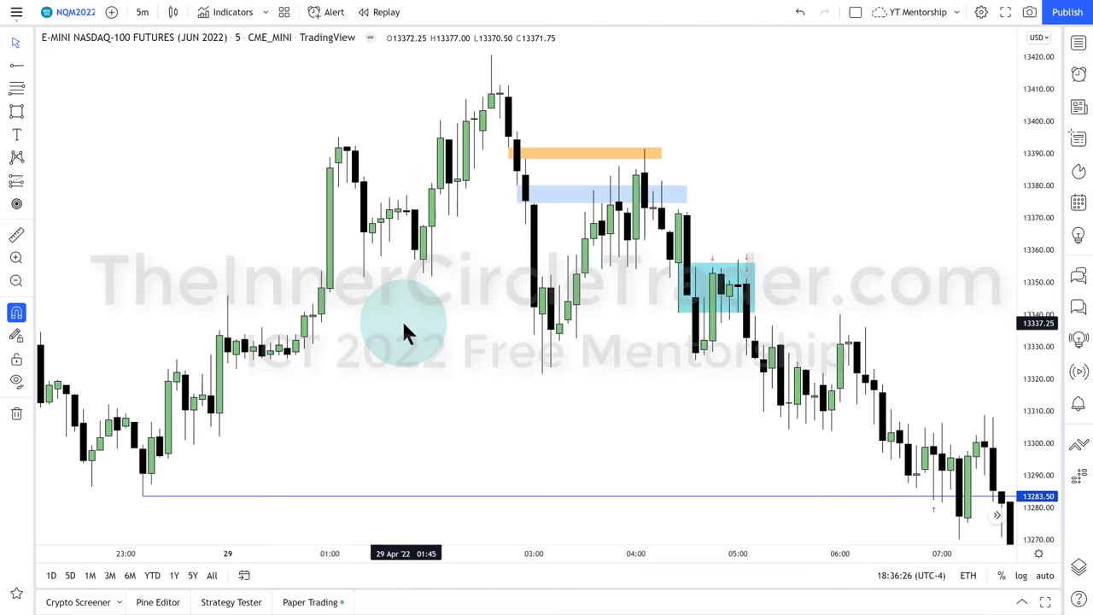
Switch the chart to the 1-minute interval and bring the three marked rectangles on 29 April back into view
{"action": "left_click", "coordinate": [143, 12]}
{"action": "left_click", "coordinate": [163, 139]}
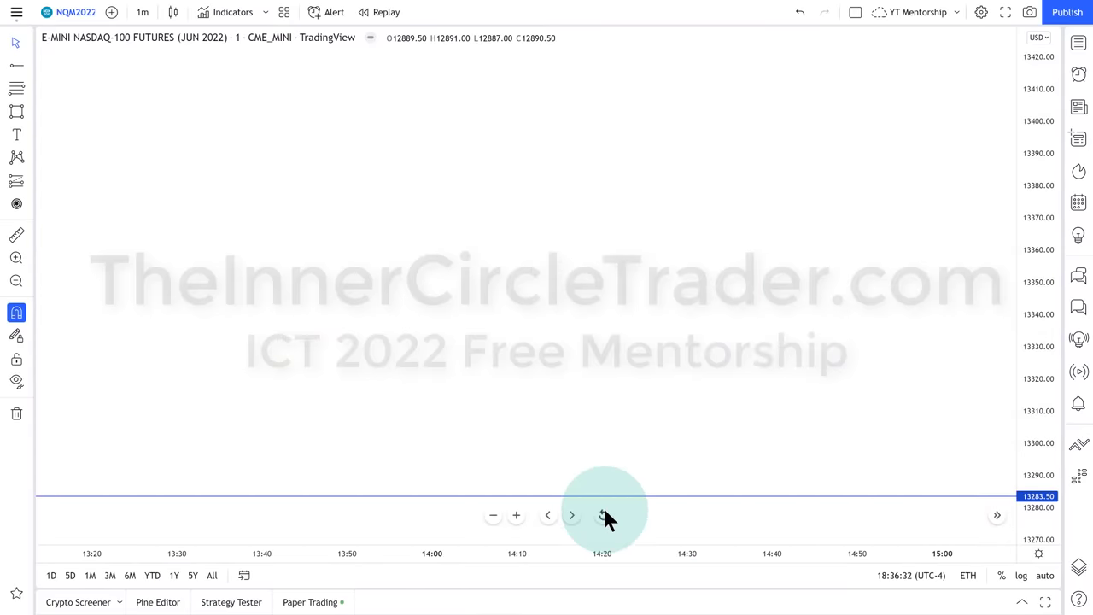
{"action": "left_click", "coordinate": [604, 516]}
{"action": "left_click_drag", "start_coordinate": [441, 385], "coordinate": [713, 385]}
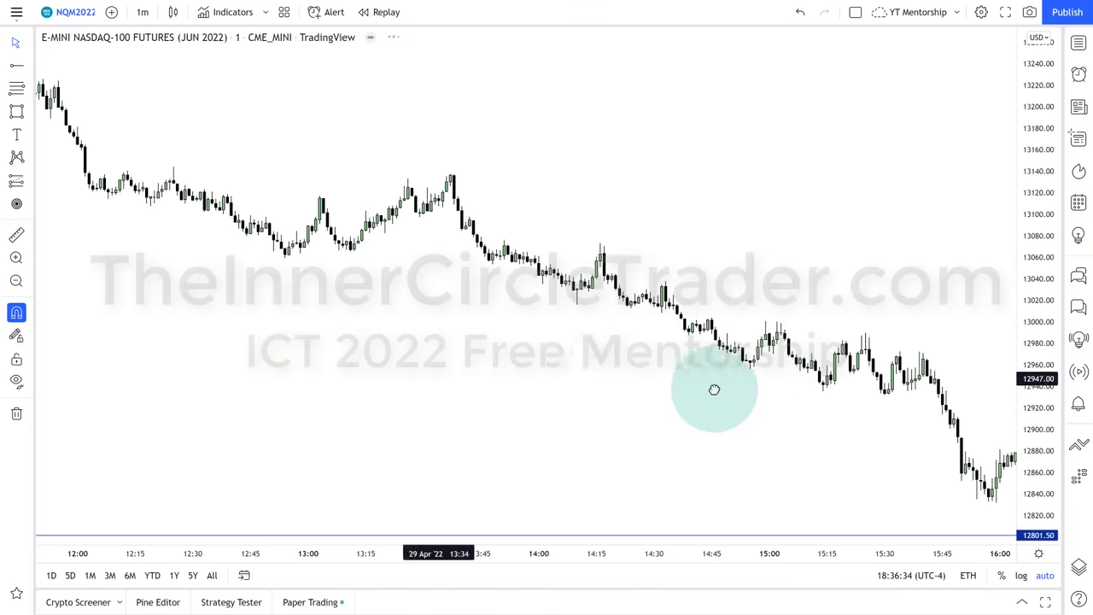
{"action": "left_click_drag", "start_coordinate": [234, 354], "coordinate": [568, 398]}
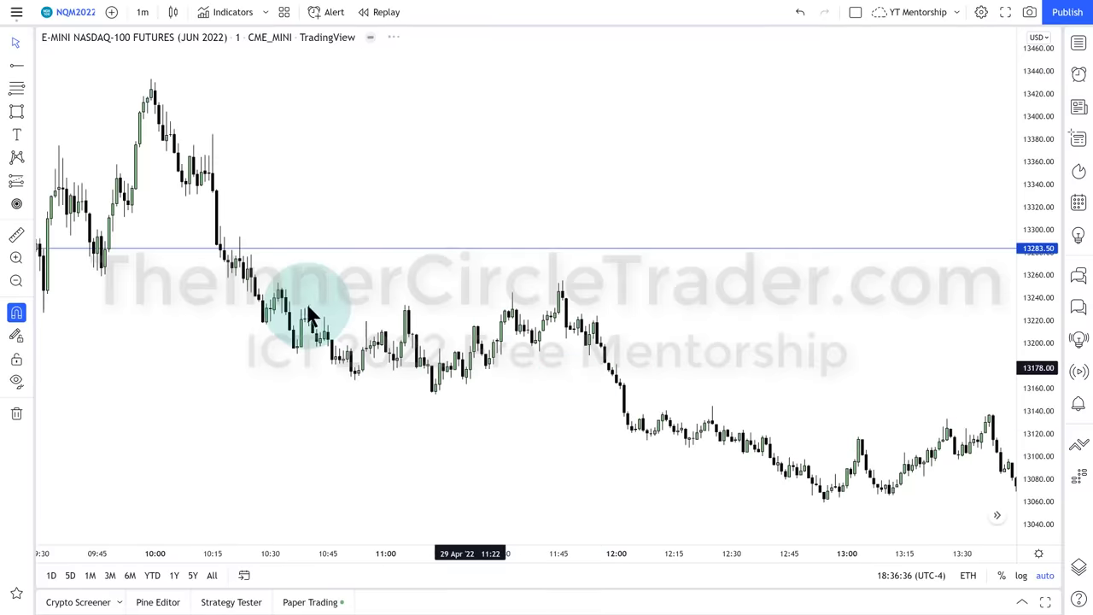
{"action": "left_click_drag", "start_coordinate": [286, 331], "coordinate": [711, 386]}
{"action": "left_click_drag", "start_coordinate": [219, 314], "coordinate": [617, 370]}
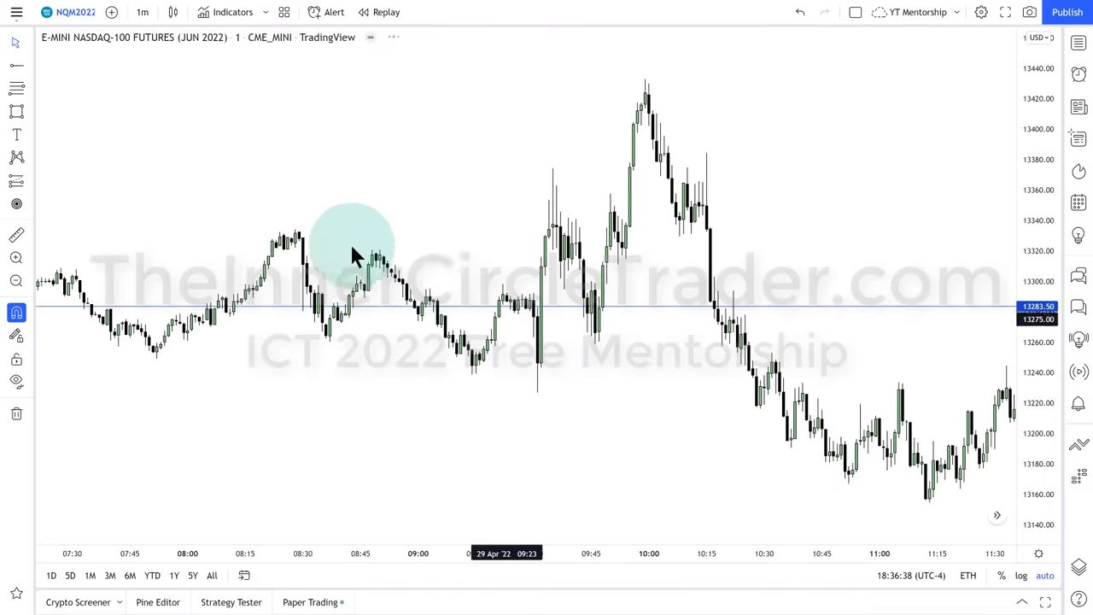
{"action": "left_click_drag", "start_coordinate": [83, 281], "coordinate": [472, 315]}
{"action": "left_click_drag", "start_coordinate": [342, 305], "coordinate": [732, 317]}
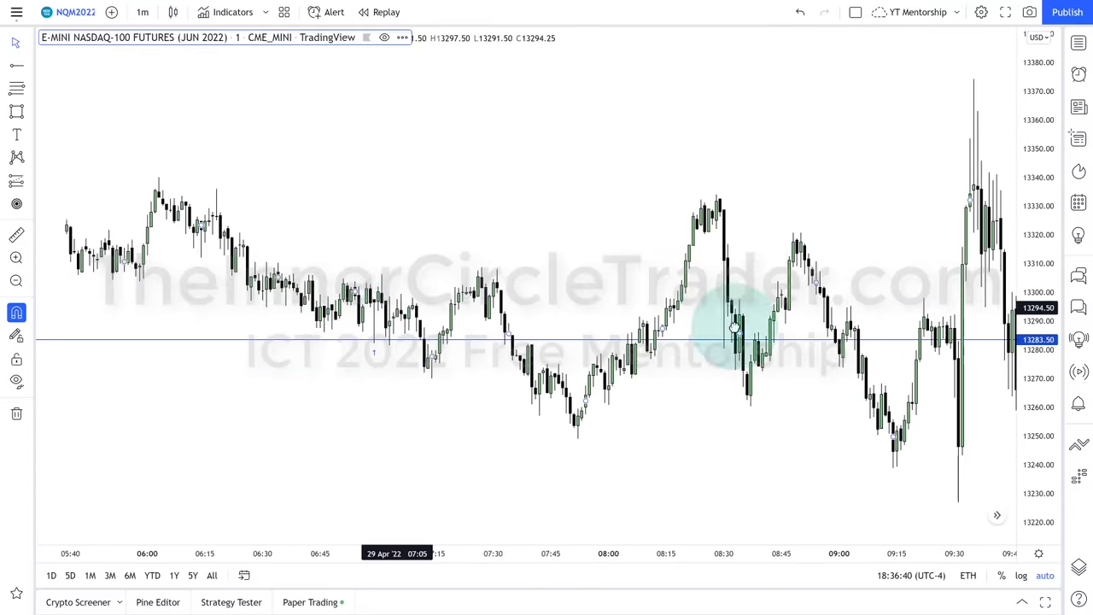
{"action": "left_click_drag", "start_coordinate": [223, 334], "coordinate": [518, 347]}
{"action": "left_click_drag", "start_coordinate": [371, 317], "coordinate": [559, 383]}
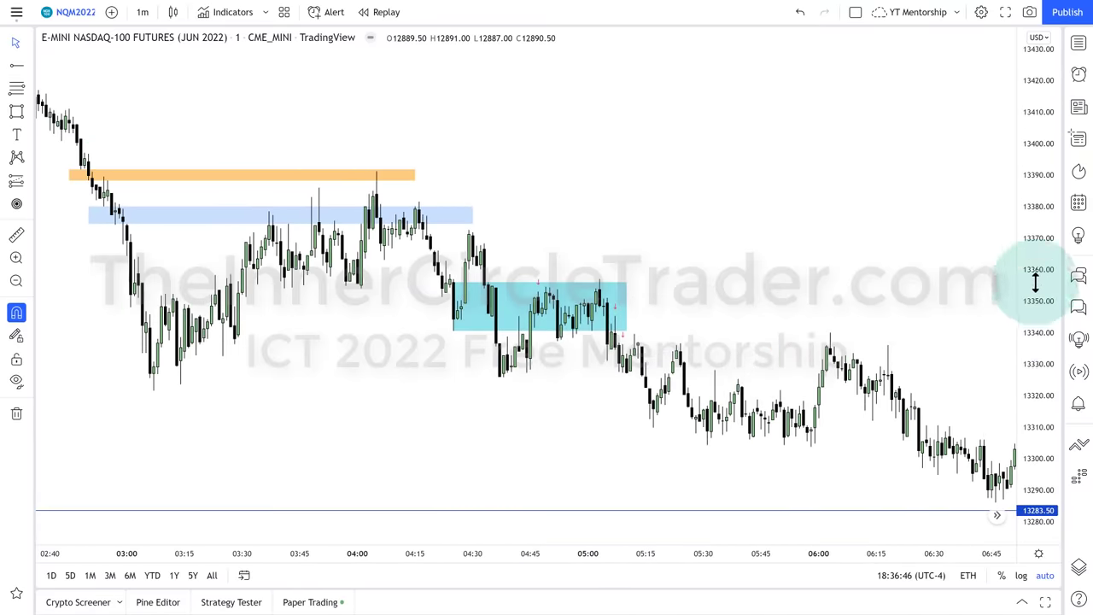
Tighten the turquoise rectangle to start at the 04:35 candle and span prices 13354.75 to 13345.00
{"action": "left_click_drag", "start_coordinate": [1034, 281], "coordinate": [1019, 146]}
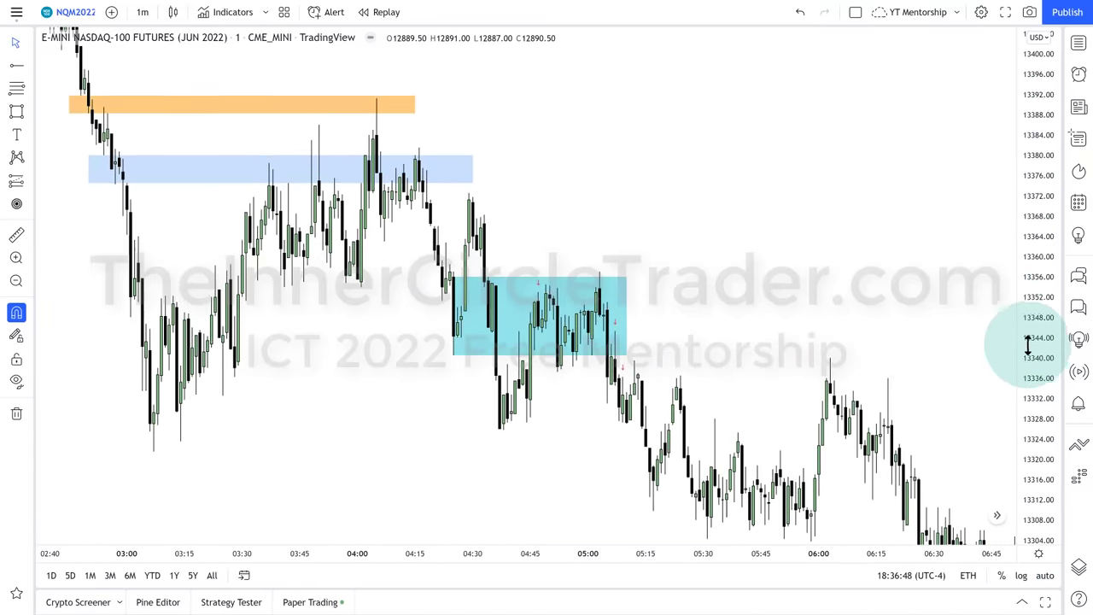
{"action": "left_click_drag", "start_coordinate": [1027, 344], "coordinate": [1025, 309]}
{"action": "left_click_drag", "start_coordinate": [863, 314], "coordinate": [945, 266]}
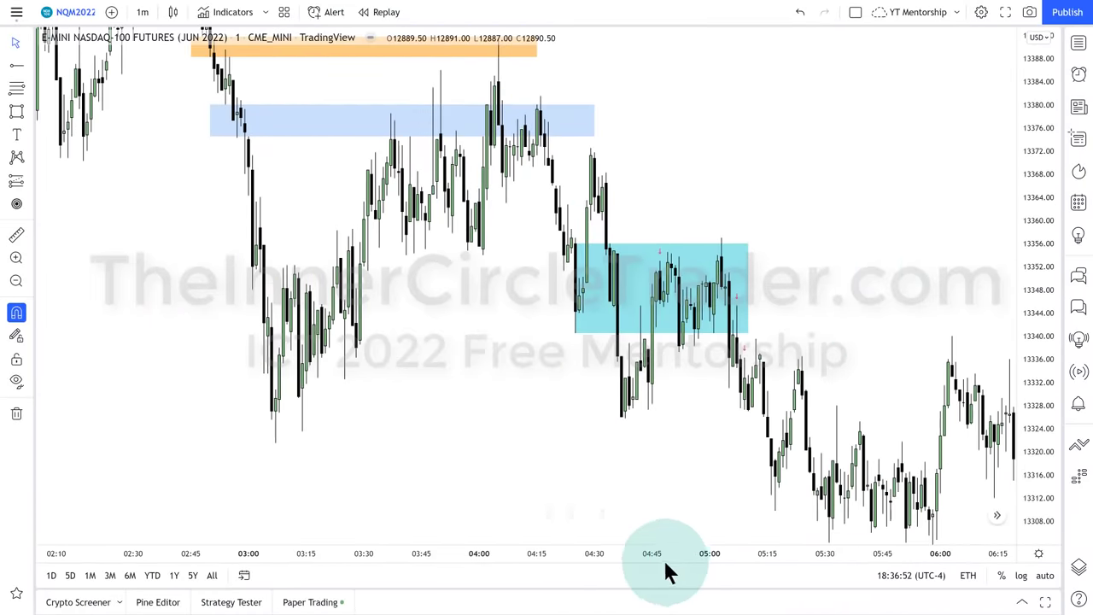
{"action": "left_click_drag", "start_coordinate": [654, 556], "coordinate": [606, 555]}
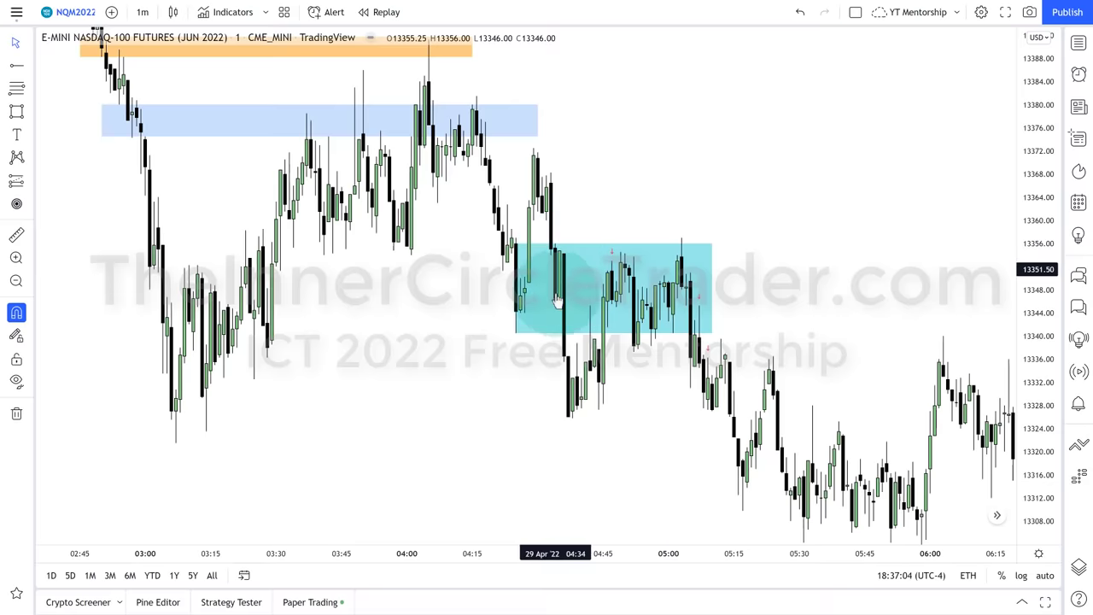
{"action": "left_click", "coordinate": [521, 245]}
{"action": "left_click_drag", "start_coordinate": [519, 243], "coordinate": [557, 251]}
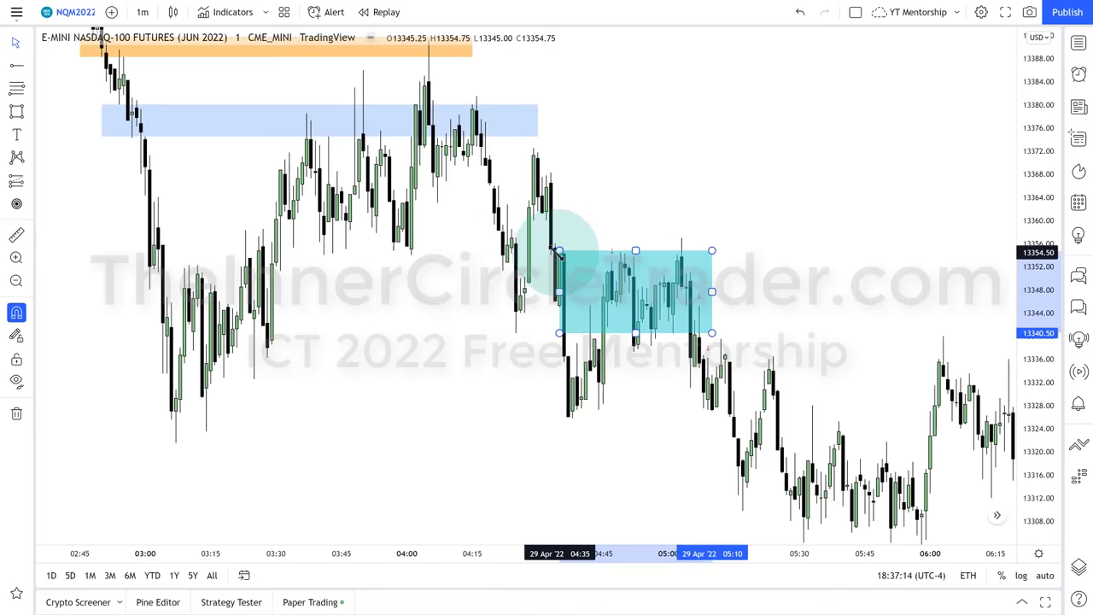
{"action": "left_click", "coordinate": [555, 338]}
{"action": "left_click_drag", "start_coordinate": [556, 334], "coordinate": [555, 308]}
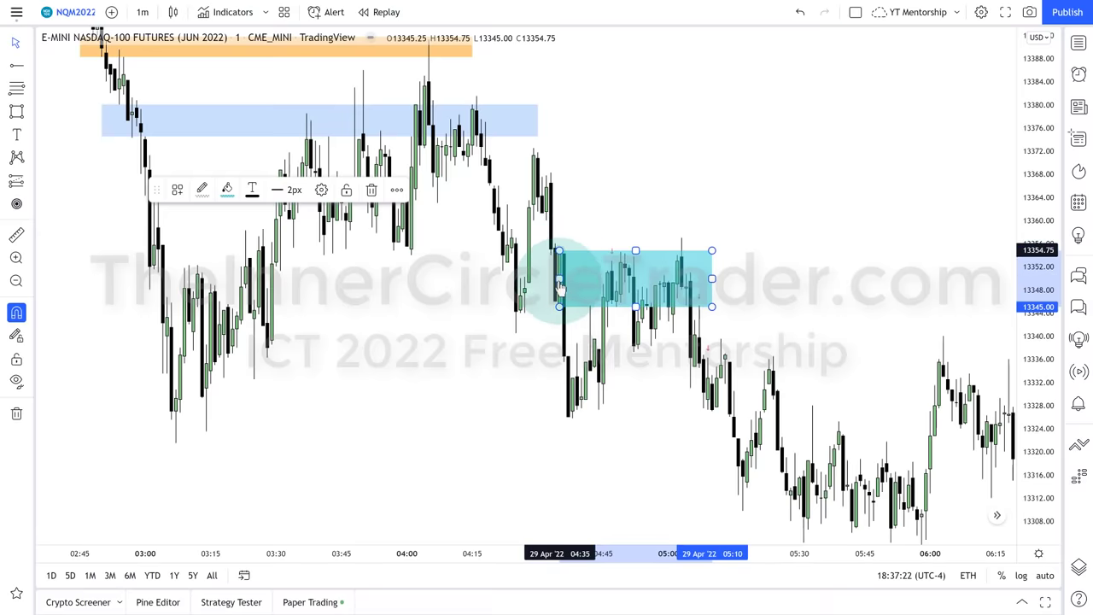
{"action": "left_click", "coordinate": [608, 227]}
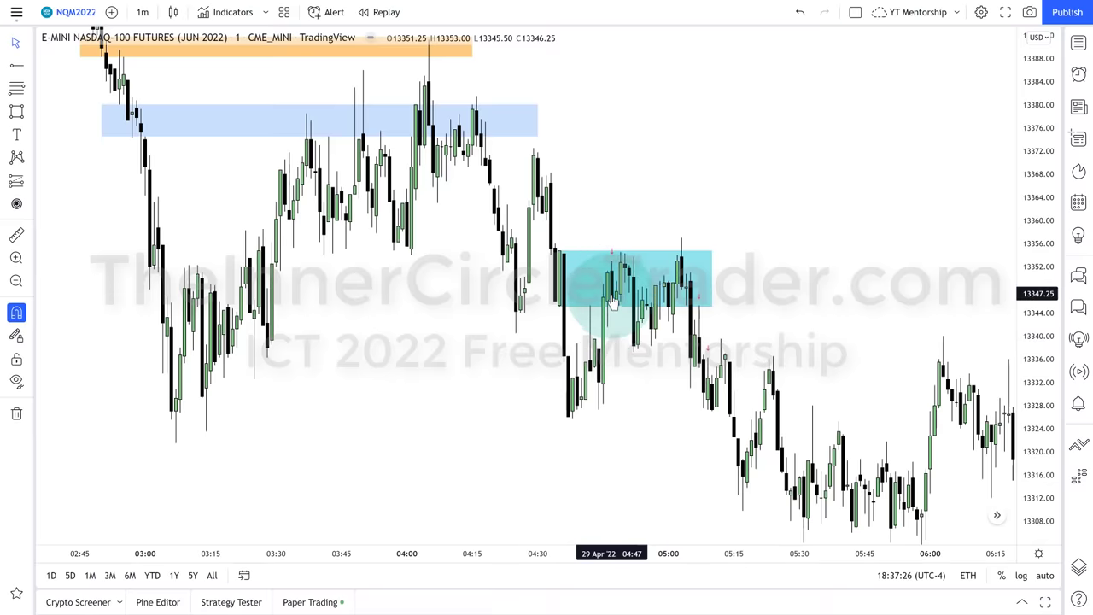
{"action": "left_click", "coordinate": [561, 277]}
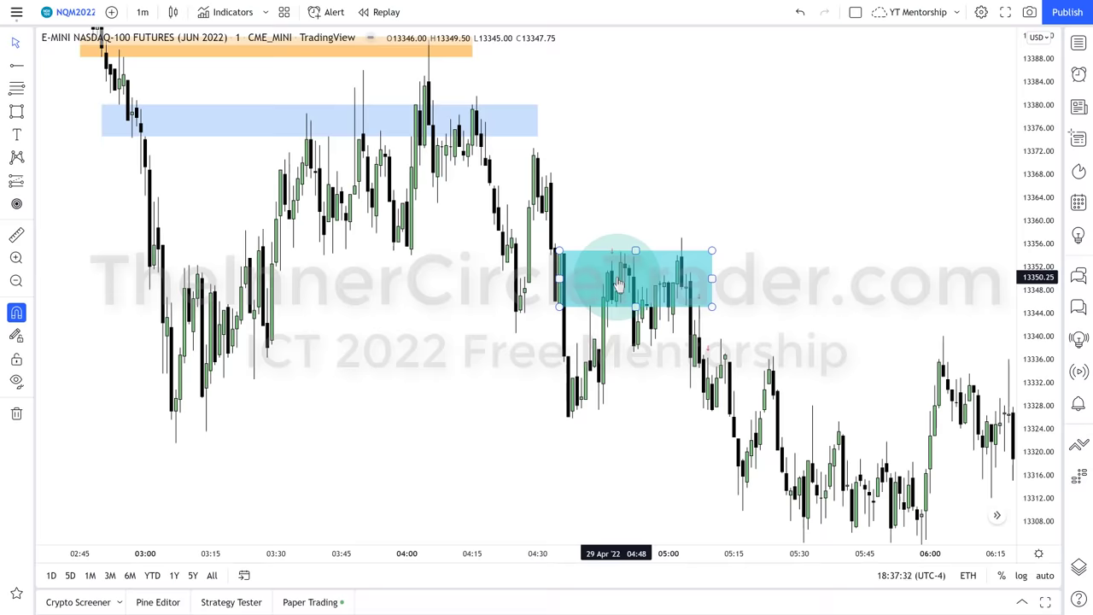
{"action": "left_click", "coordinate": [597, 402]}
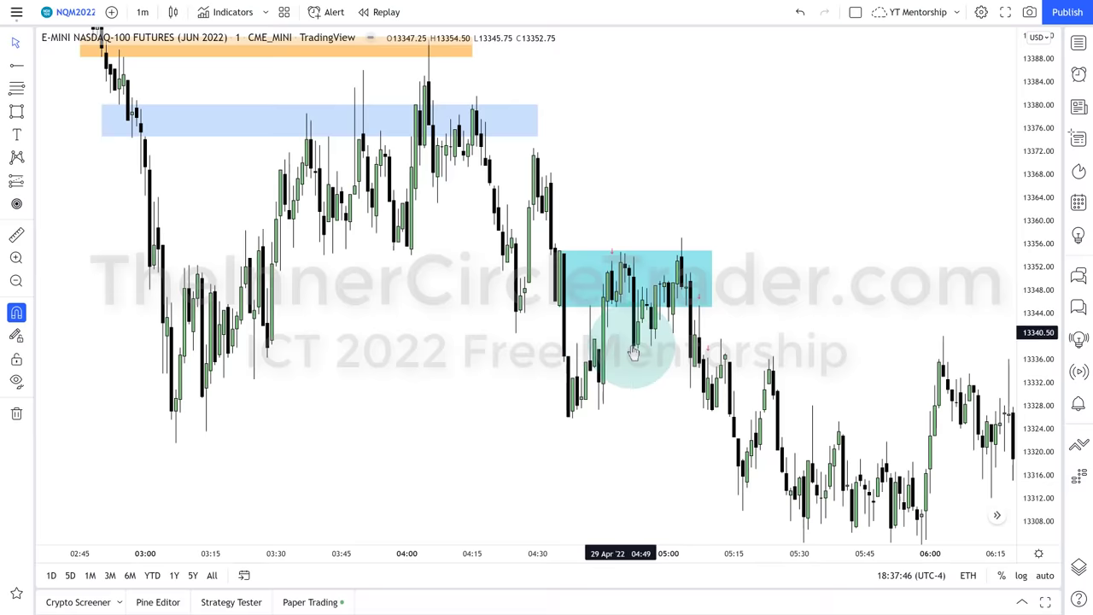
{"action": "left_click", "coordinate": [667, 256]}
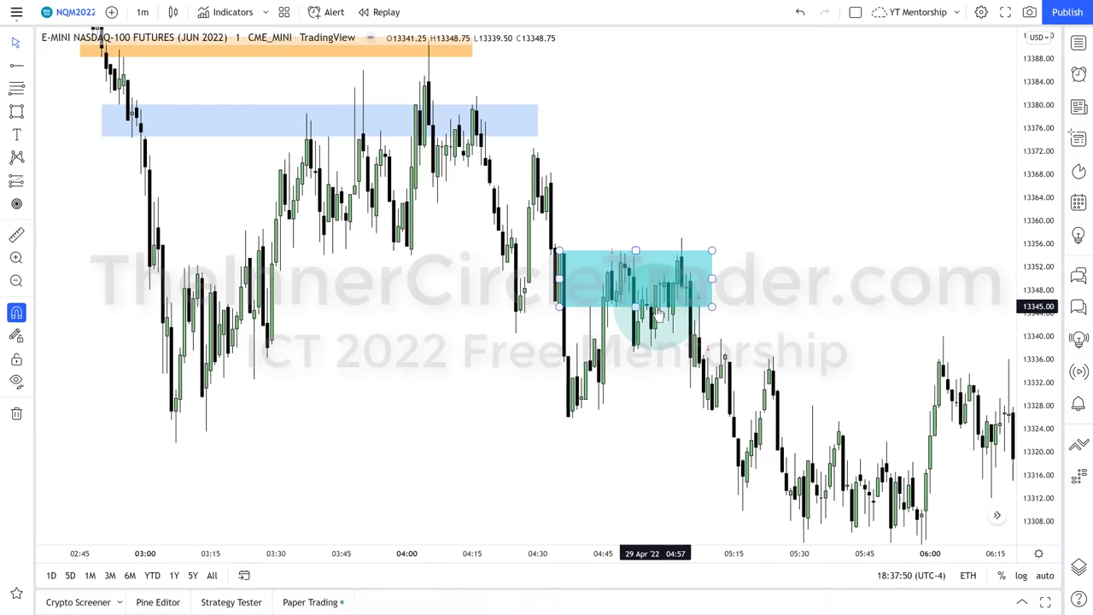
{"action": "left_click", "coordinate": [406, 121]}
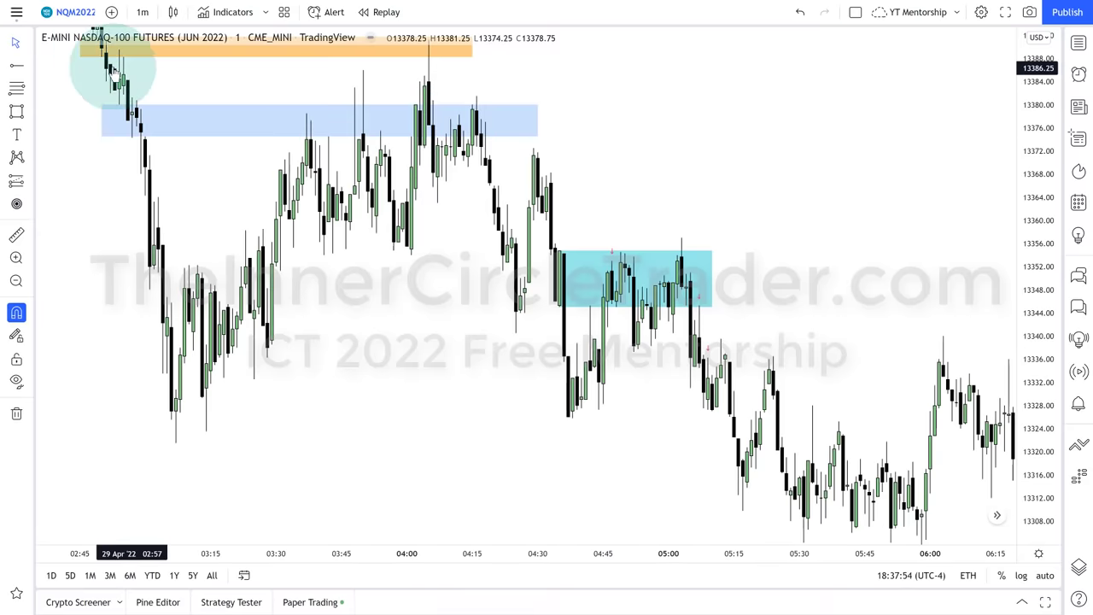
{"action": "left_click", "coordinate": [214, 198]}
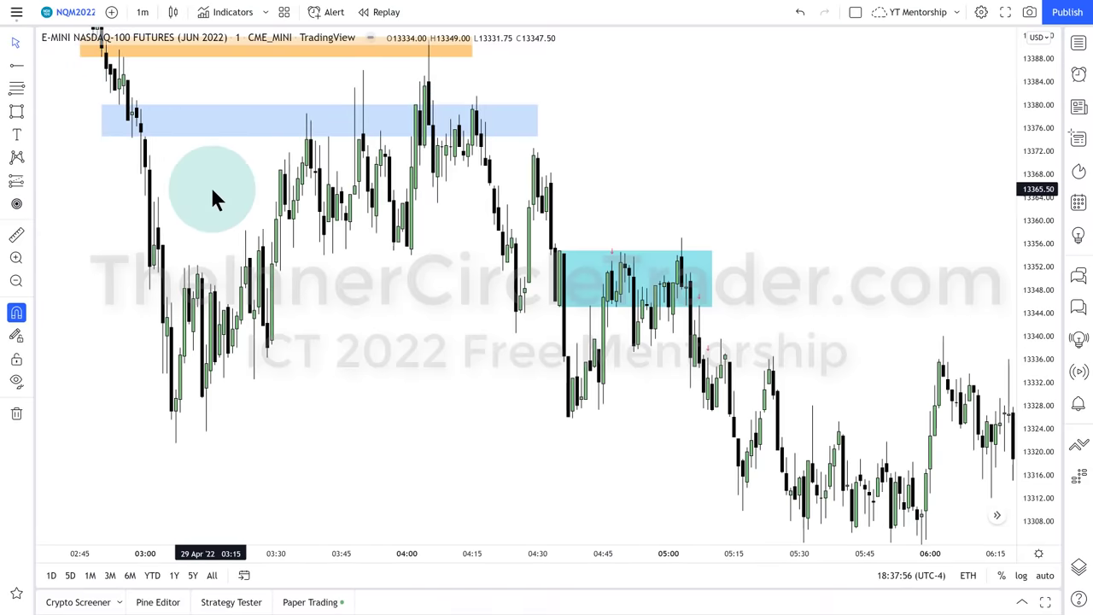
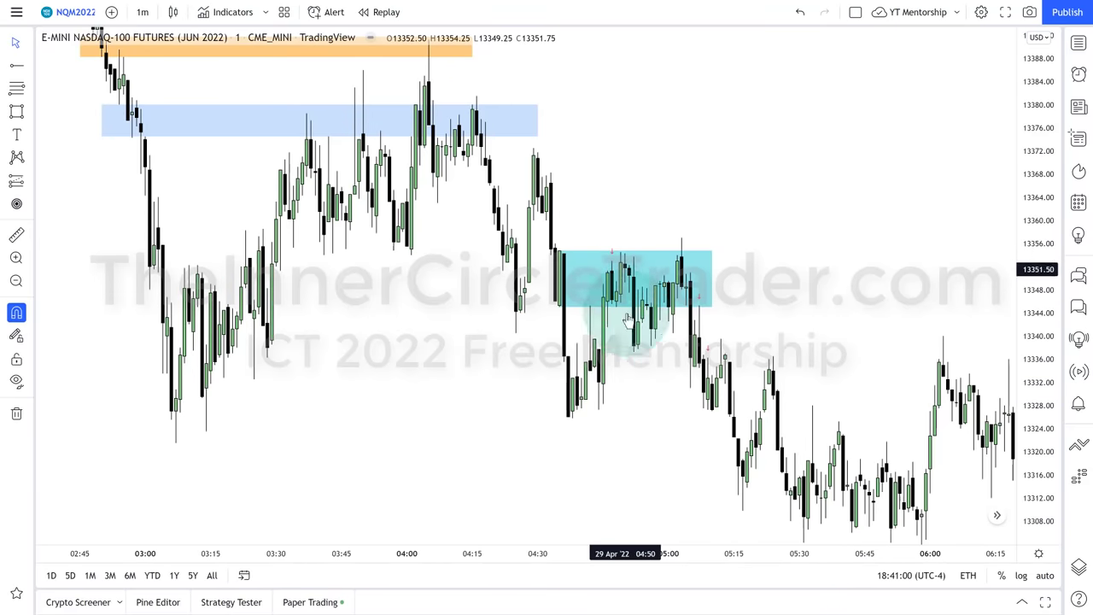
Examine how price trades back into and out of the turquoise rectangle between the 04:35 and 05:09 candles
{"action": "left_click", "coordinate": [635, 254]}
{"action": "left_click", "coordinate": [683, 246]}
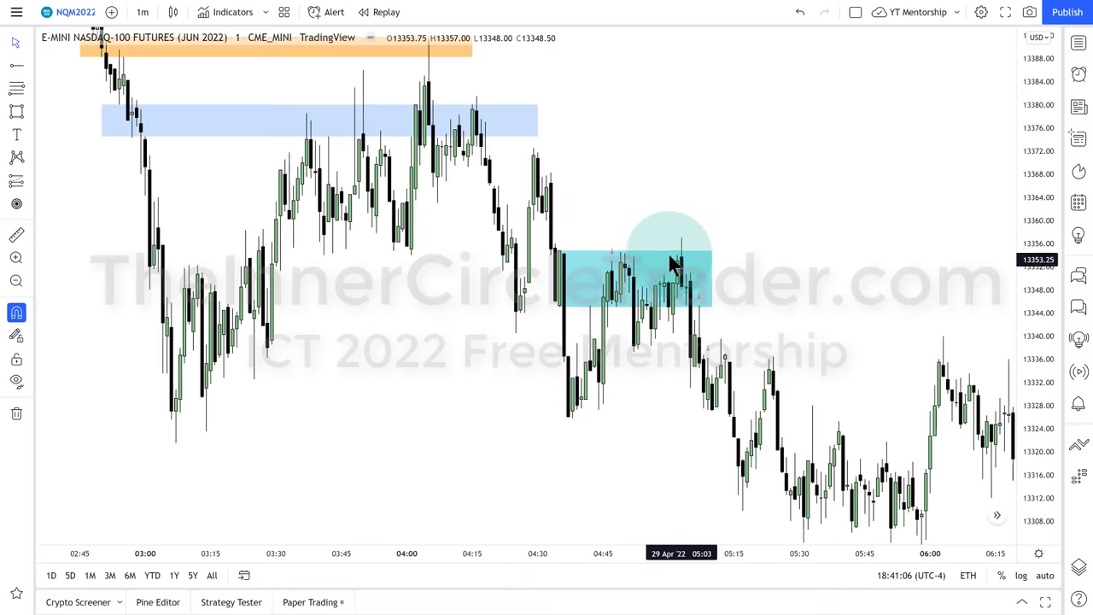
{"action": "left_click", "coordinate": [612, 314]}
{"action": "left_click", "coordinate": [704, 256]}
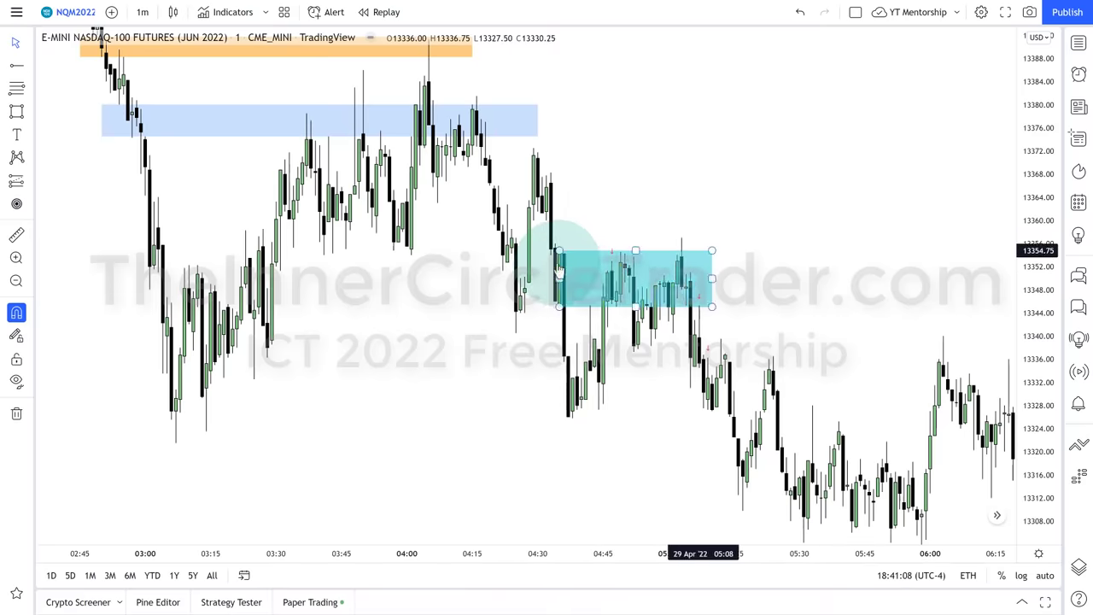
{"action": "left_click", "coordinate": [560, 260]}
{"action": "left_click", "coordinate": [679, 250]}
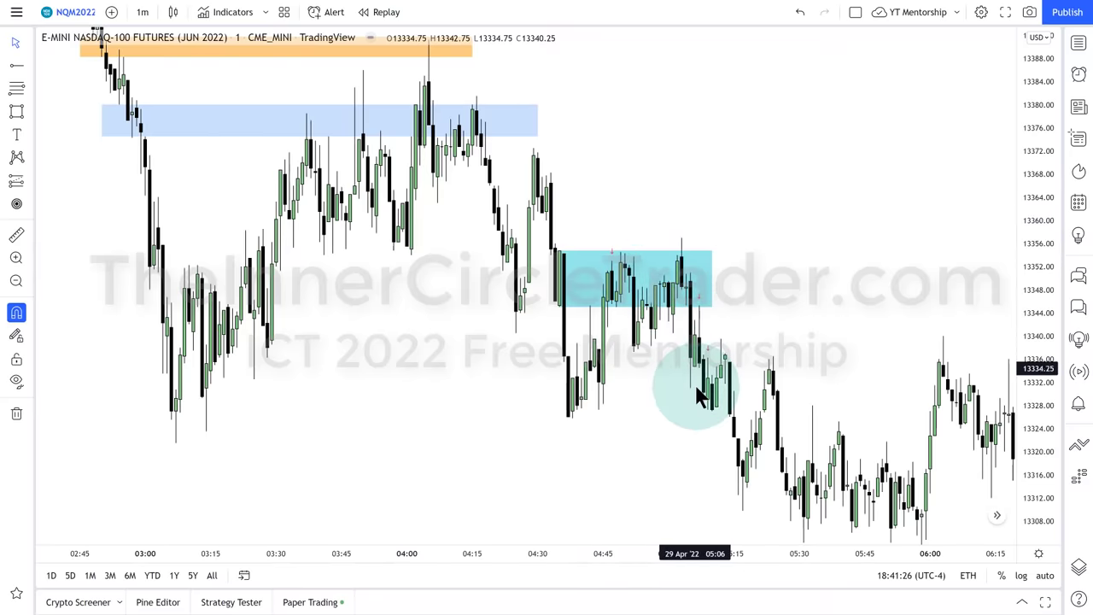
{"action": "left_click", "coordinate": [695, 299]}
{"action": "left_click", "coordinate": [708, 317]}
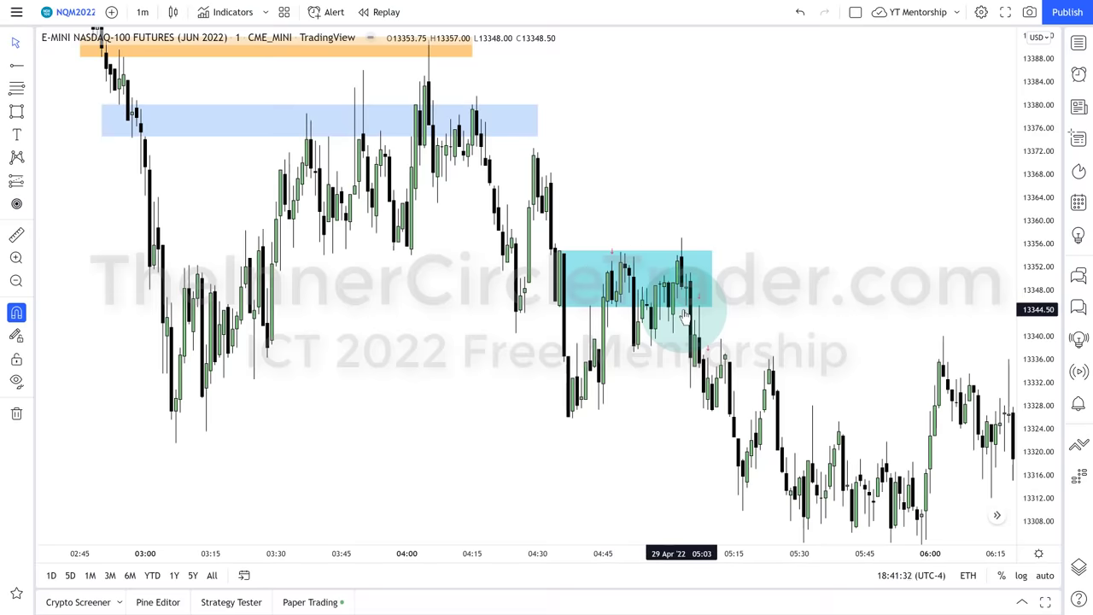
{"action": "left_click", "coordinate": [686, 314]}
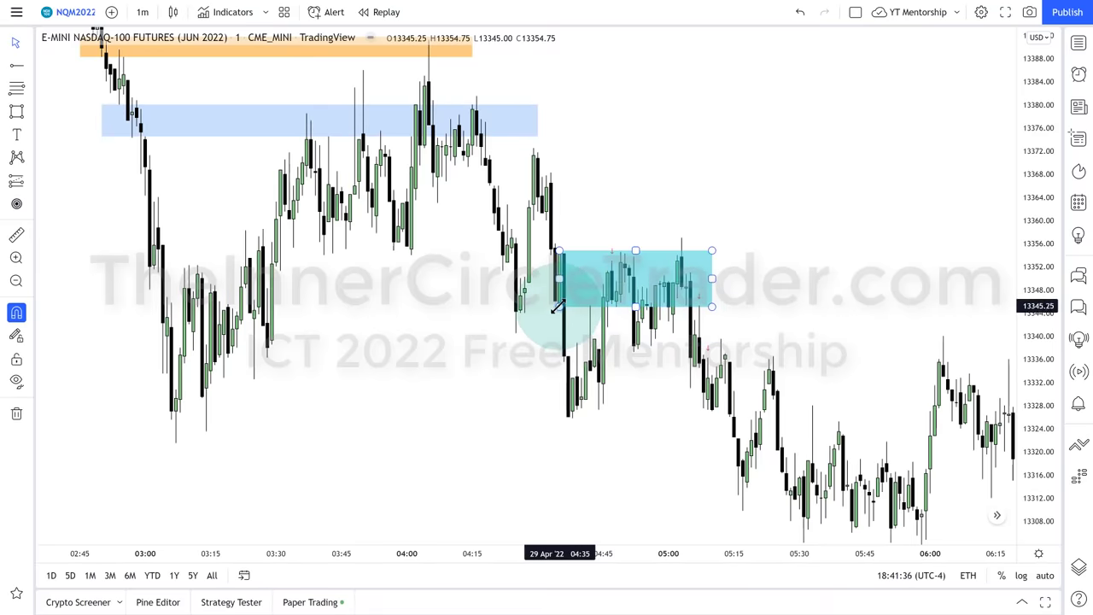
{"action": "left_click", "coordinate": [699, 331]}
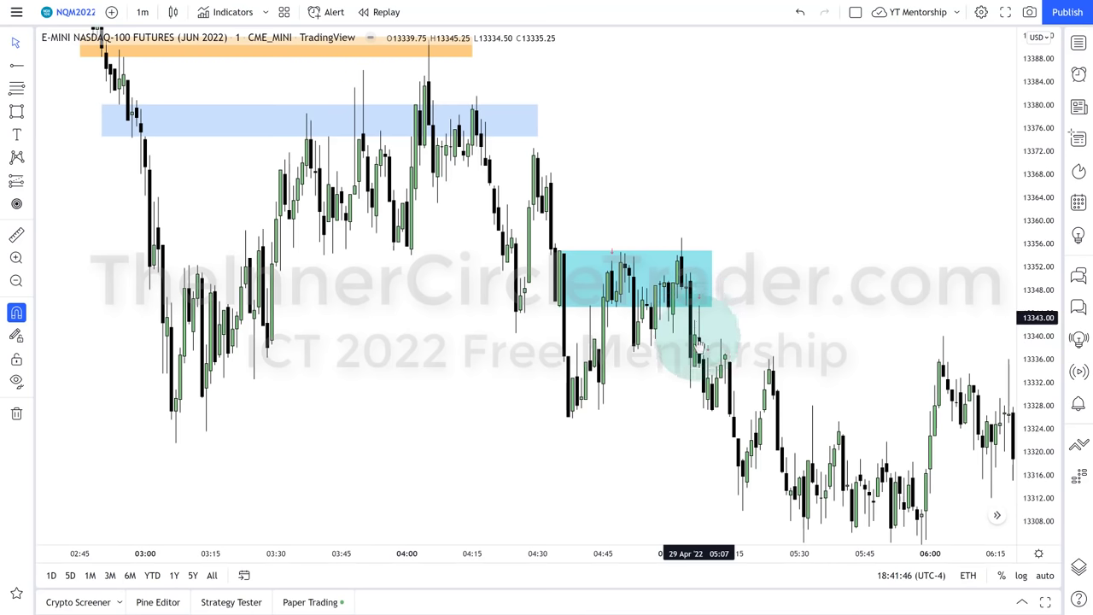
{"action": "left_click", "coordinate": [699, 313]}
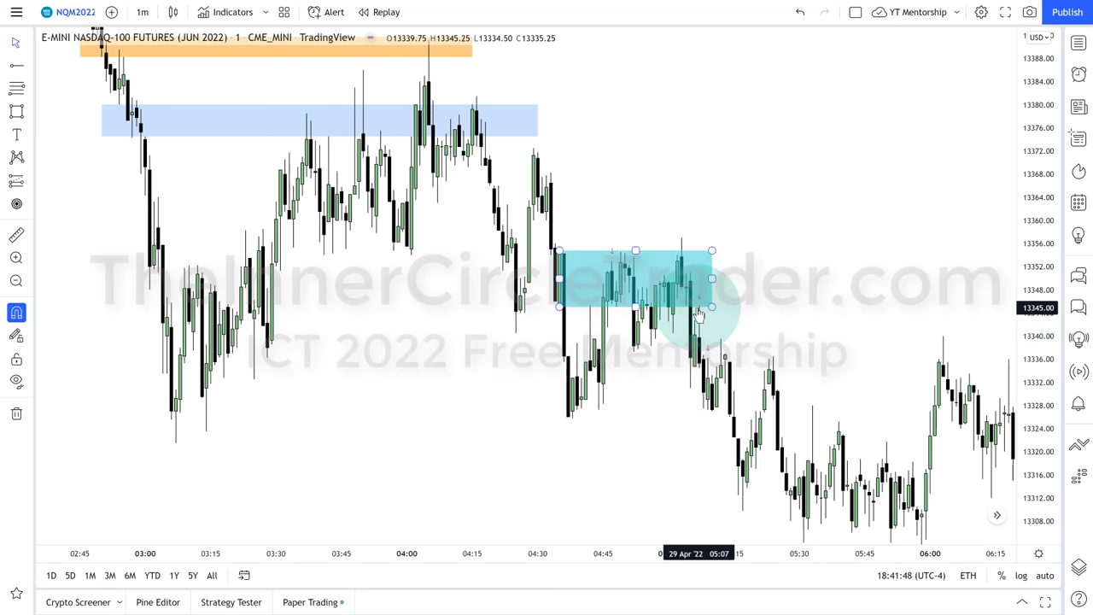
{"action": "left_click", "coordinate": [698, 318]}
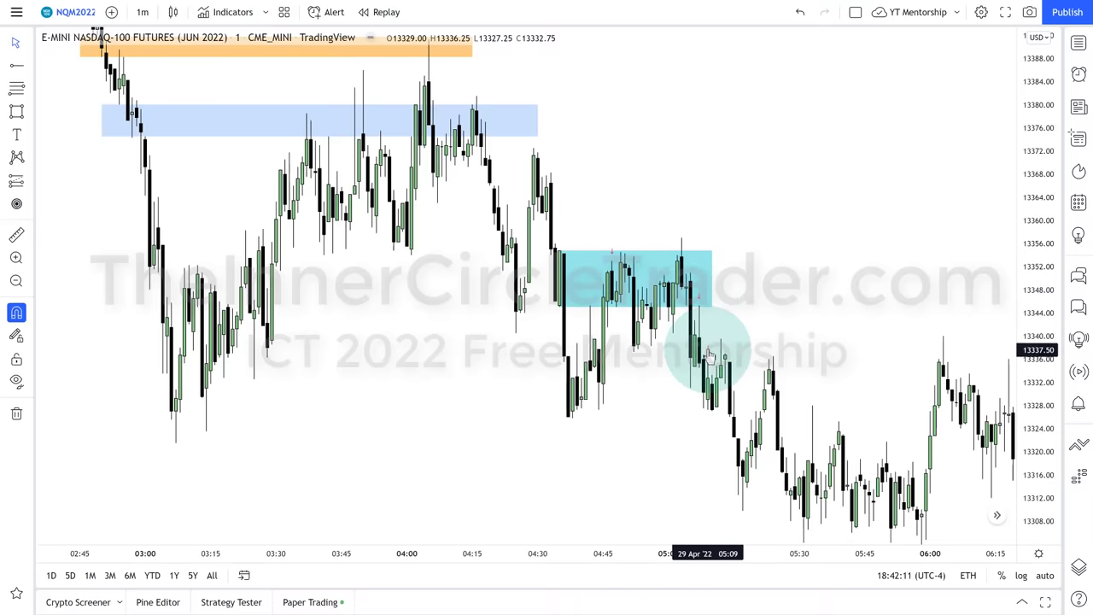
Inspect the sell order markers at the 04:47, 05:07 and 05:09 candles around the turquoise rectangle
{"action": "mouse_move", "coordinate": [708, 352]}
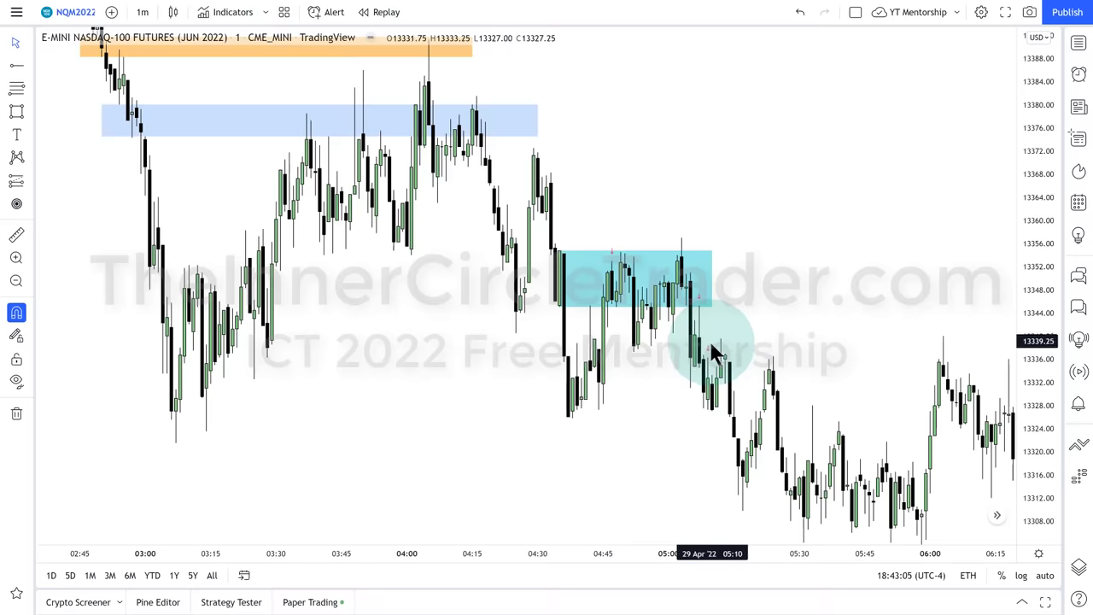
{"action": "left_click", "coordinate": [612, 258]}
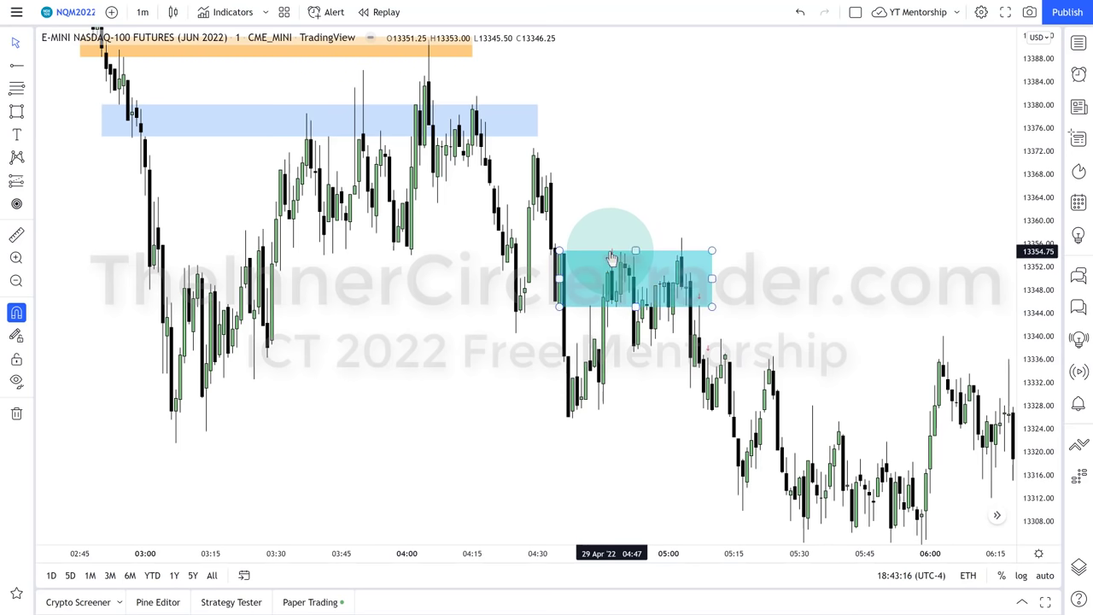
{"action": "key", "text": "Escape"}
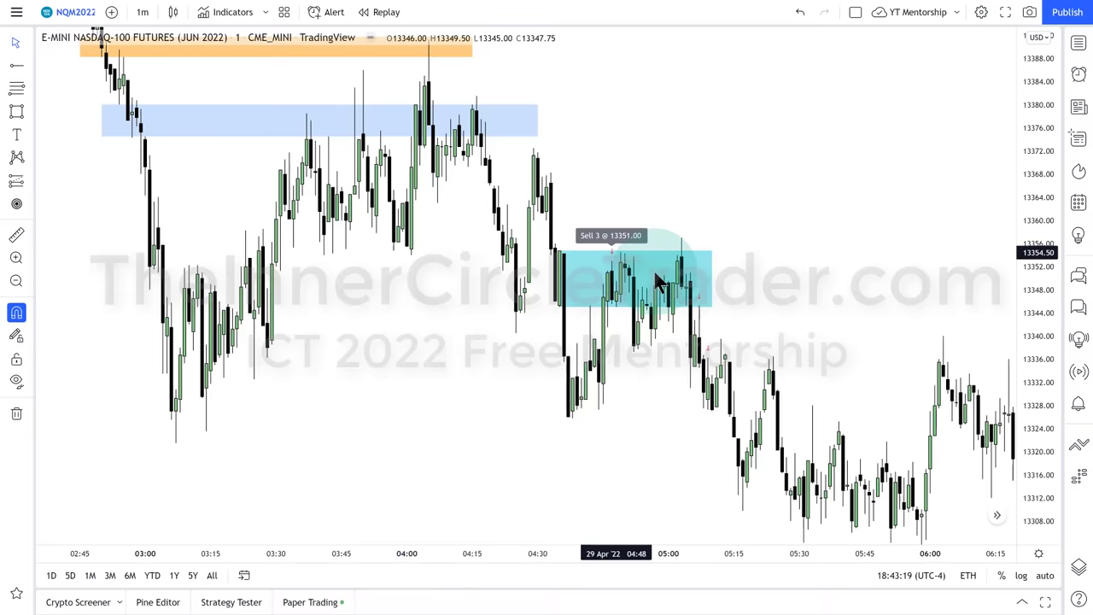
{"action": "mouse_move", "coordinate": [700, 305]}
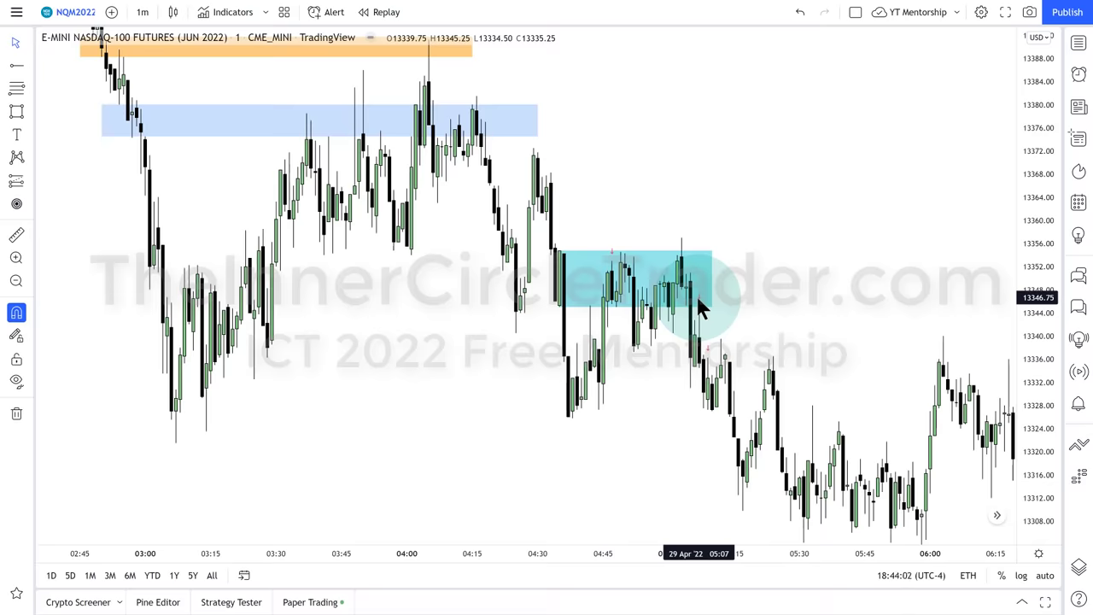
{"action": "left_click", "coordinate": [612, 256]}
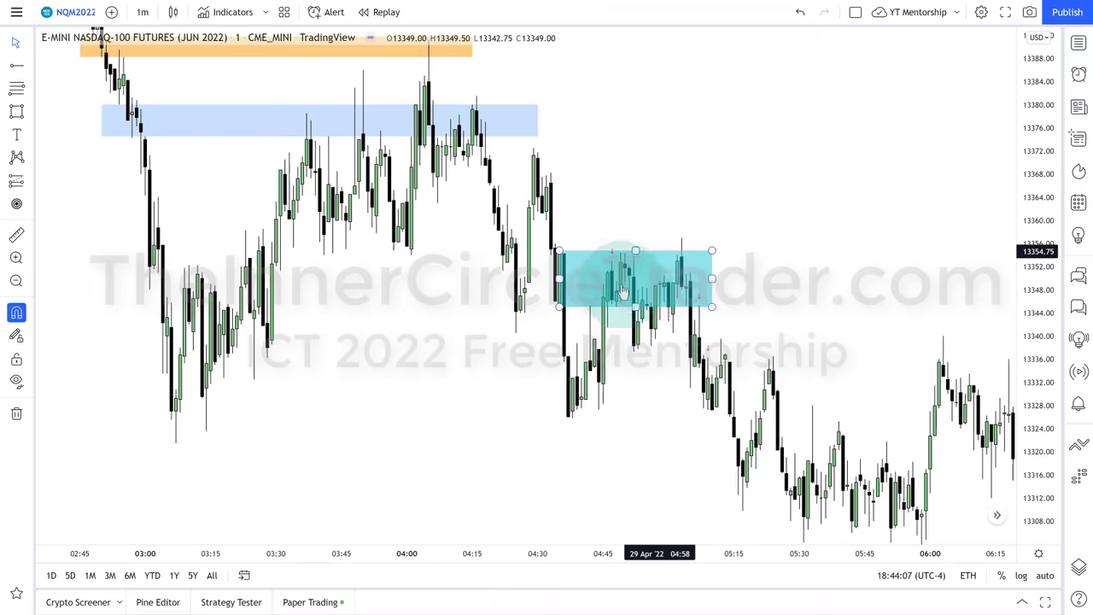
{"action": "left_click", "coordinate": [719, 300]}
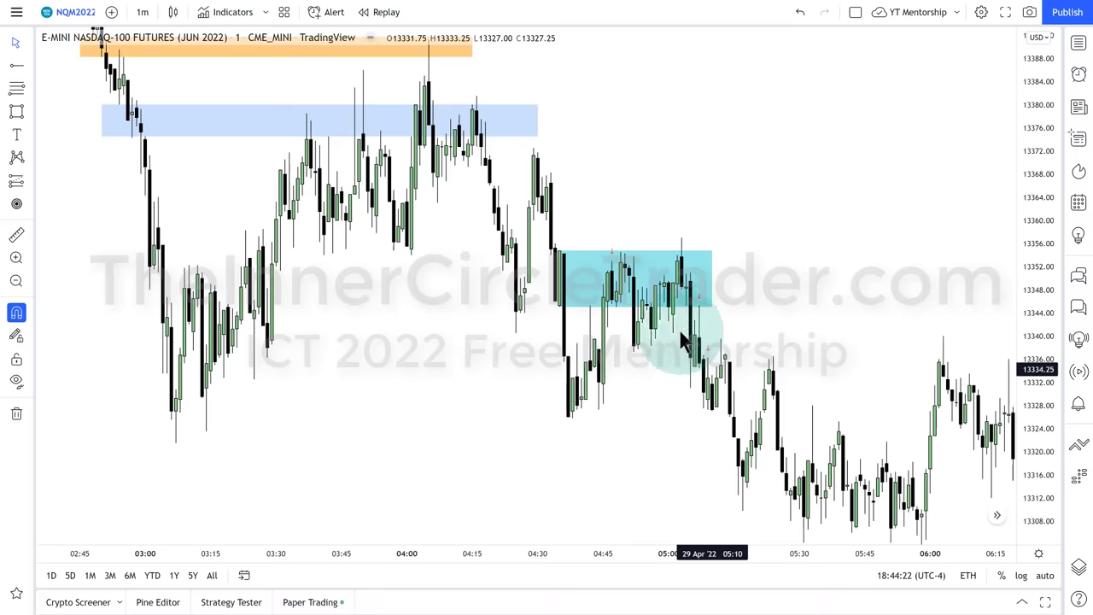
{"action": "left_click", "coordinate": [623, 262]}
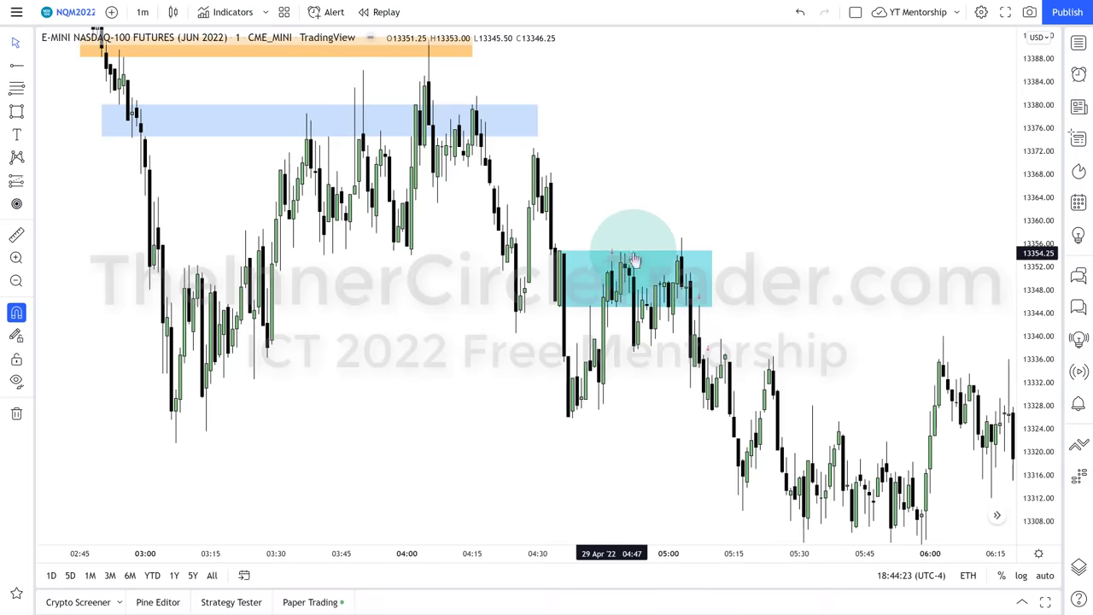
{"action": "left_click", "coordinate": [701, 343]}
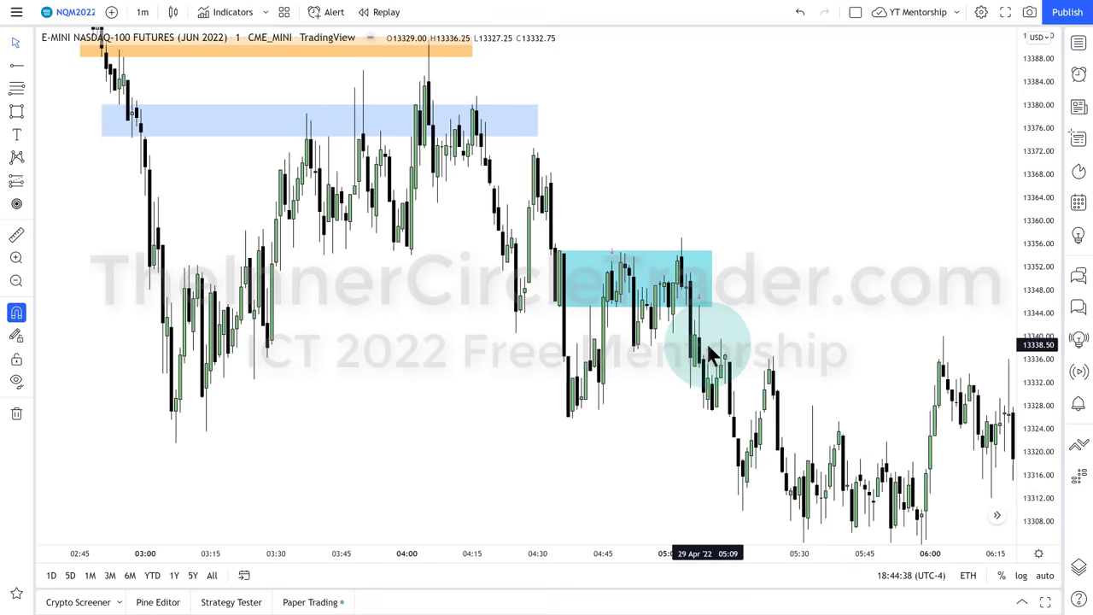
Follow the decline down to the 13283.50 line and inspect the buy order marker at the 06:59 candle
{"action": "left_click_drag", "start_coordinate": [1026, 245], "coordinate": [1029, 325]}
{"action": "left_click_drag", "start_coordinate": [809, 268], "coordinate": [675, 205]}
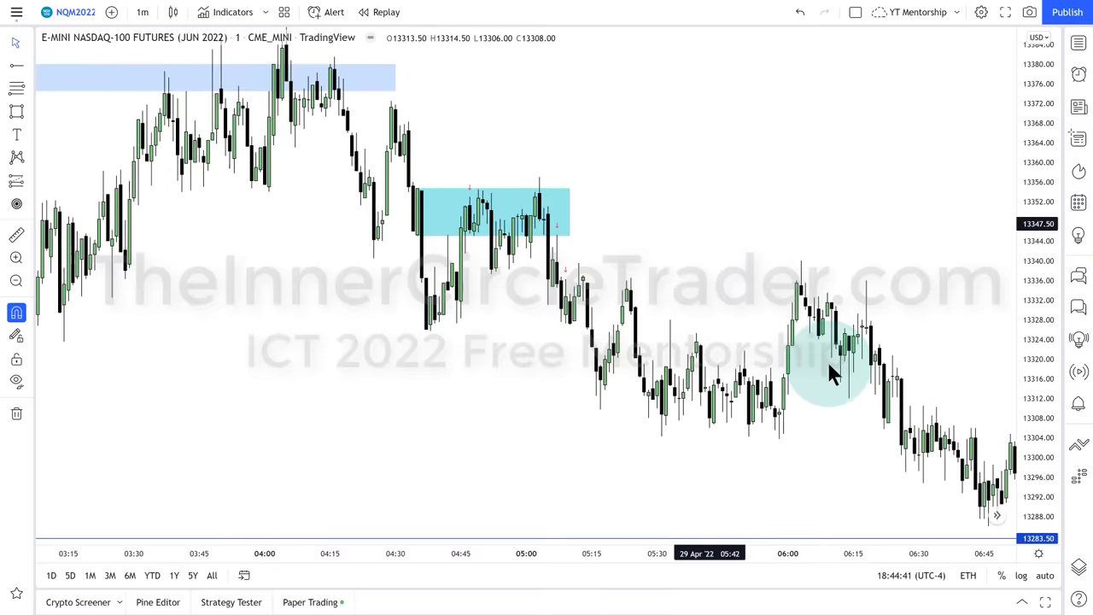
{"action": "left_click_drag", "start_coordinate": [786, 356], "coordinate": [682, 309]}
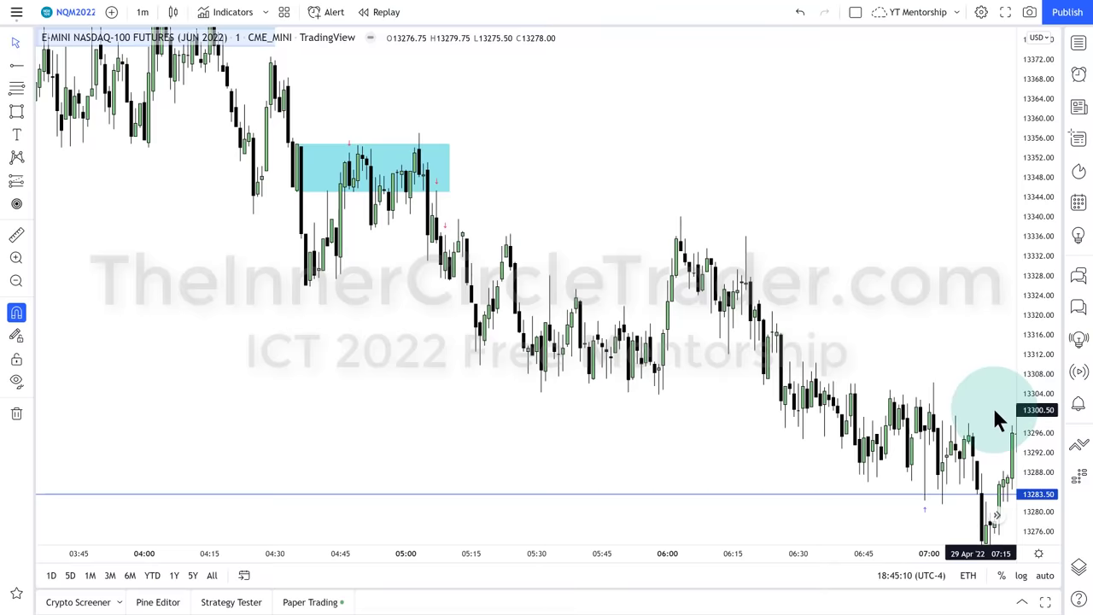
{"action": "left_click_drag", "start_coordinate": [994, 410], "coordinate": [969, 492]}
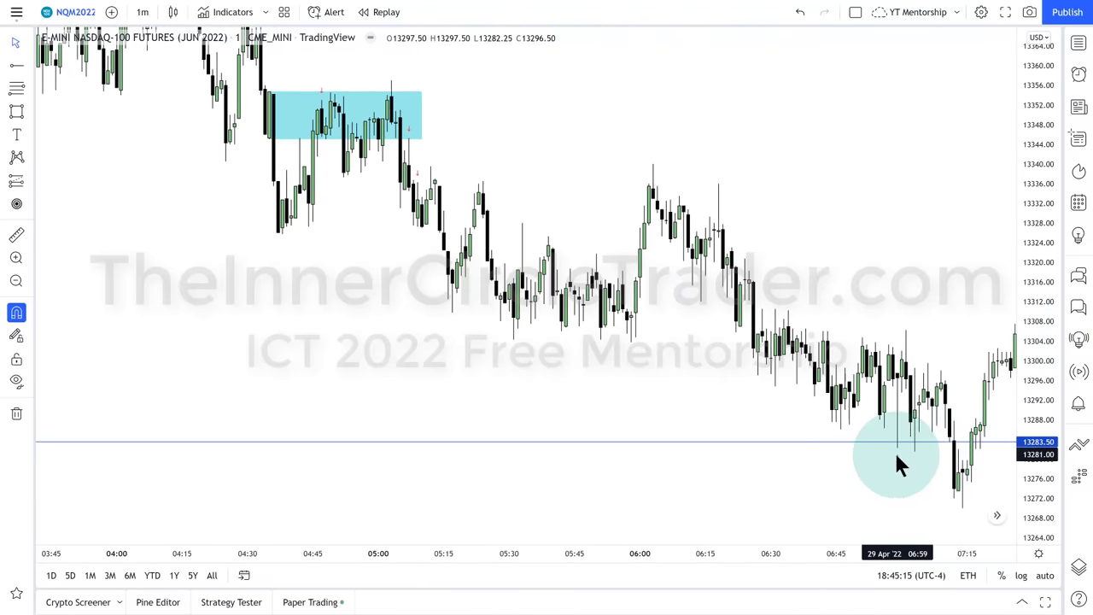
{"action": "mouse_move", "coordinate": [898, 464]}
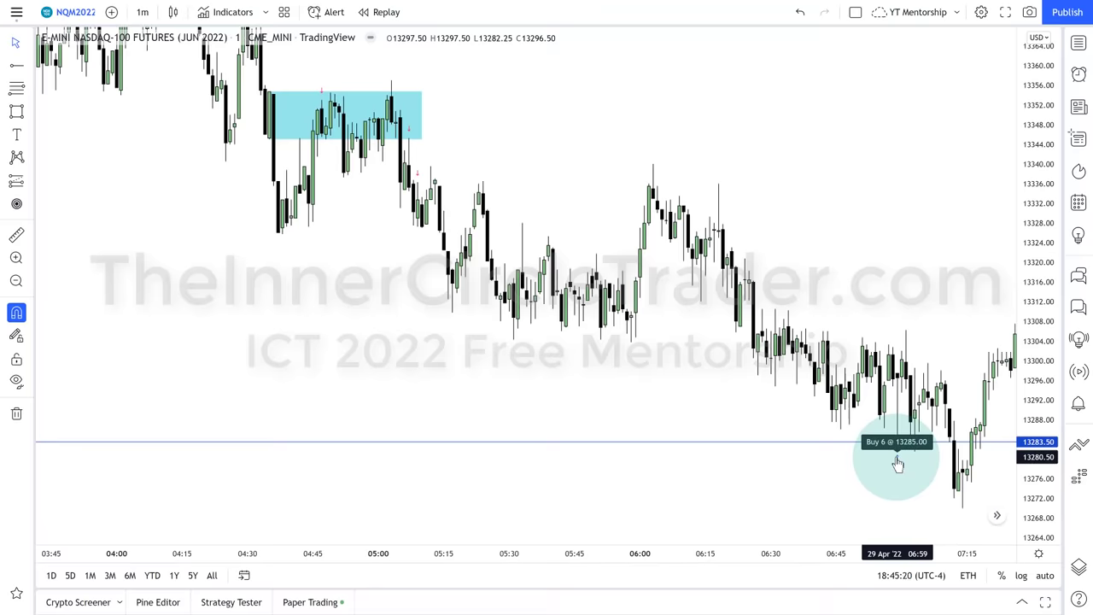
Switch the chart to the 5-minute interval and bring the three rectangles and the 13283.50 line on 29 April back into view
{"action": "left_click_drag", "start_coordinate": [660, 376], "coordinate": [694, 421]}
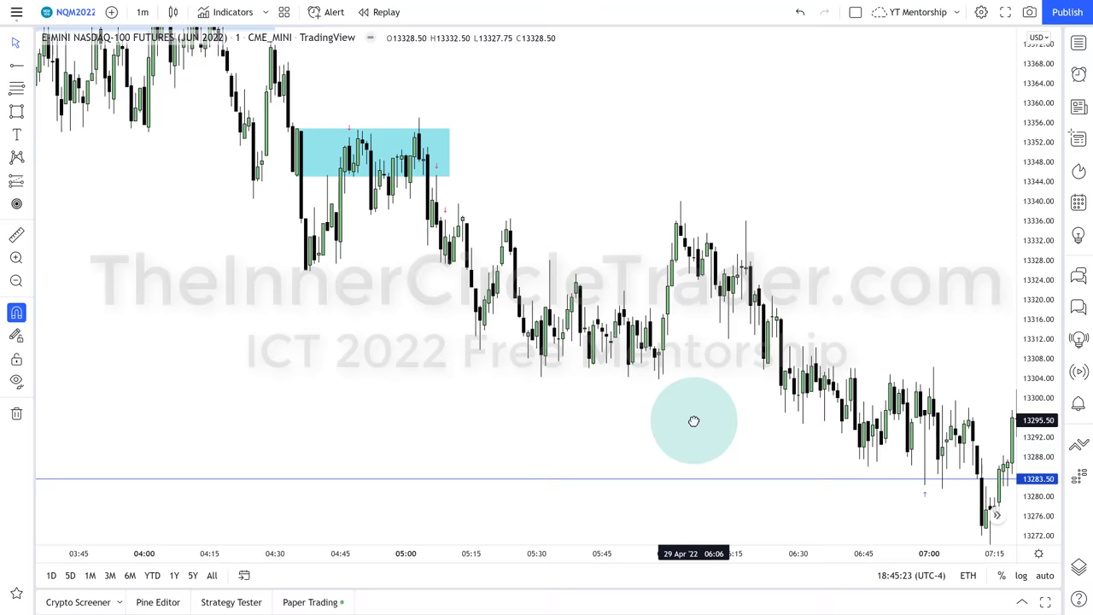
{"action": "left_click", "coordinate": [142, 12]}
{"action": "left_click", "coordinate": [159, 221]}
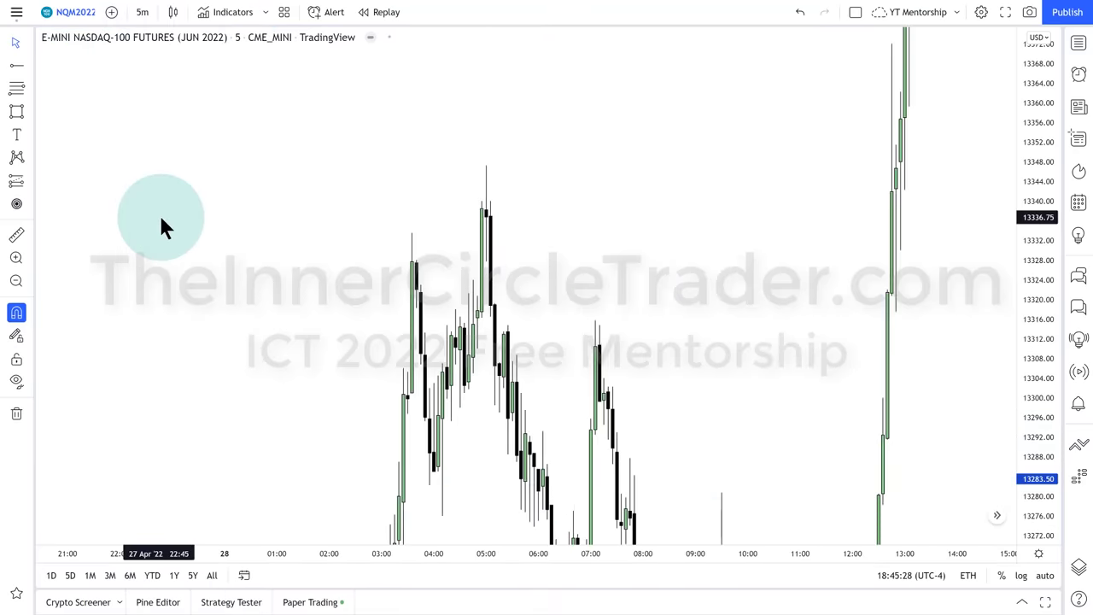
{"action": "left_click", "coordinate": [996, 516]}
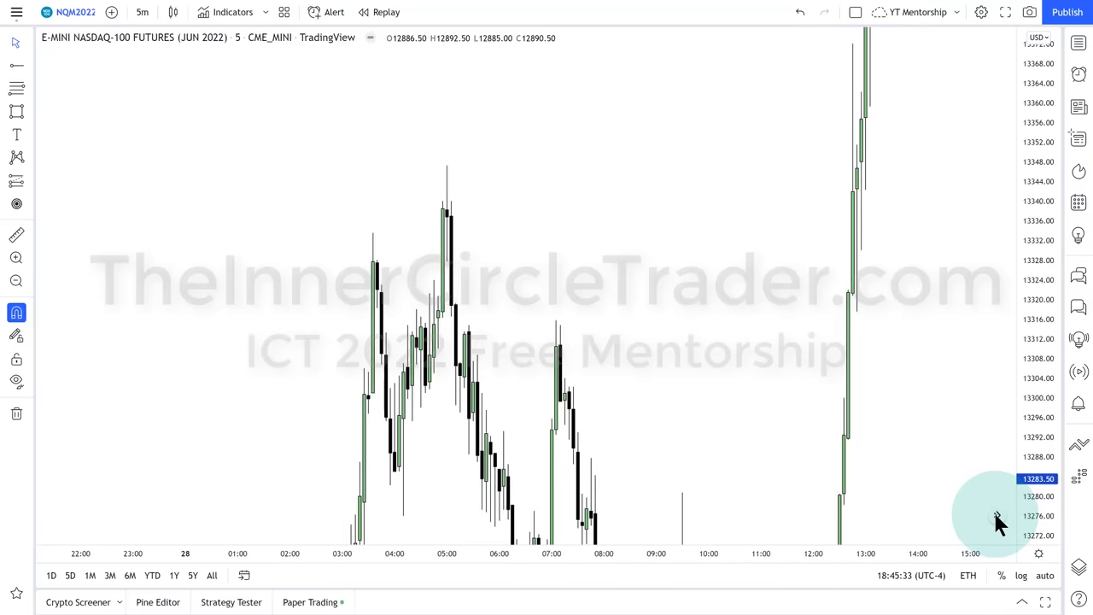
{"action": "left_click_drag", "start_coordinate": [1033, 240], "coordinate": [1039, 356]}
{"action": "left_click_drag", "start_coordinate": [1037, 181], "coordinate": [1044, 299]}
{"action": "left_click_drag", "start_coordinate": [379, 452], "coordinate": [597, 447]}
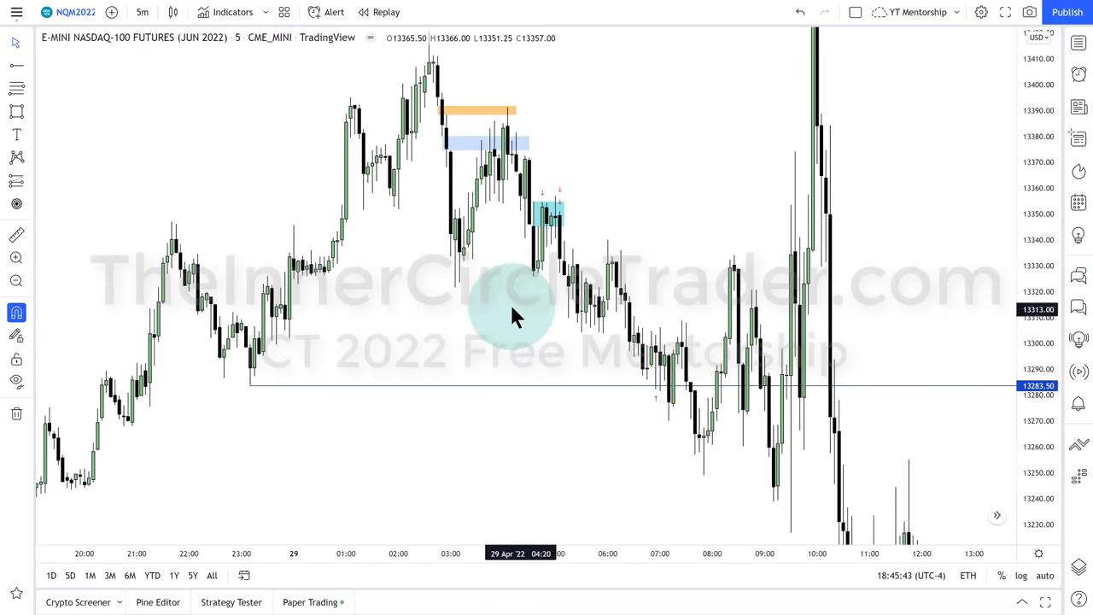
{"action": "left_click_drag", "start_coordinate": [512, 316], "coordinate": [570, 360]}
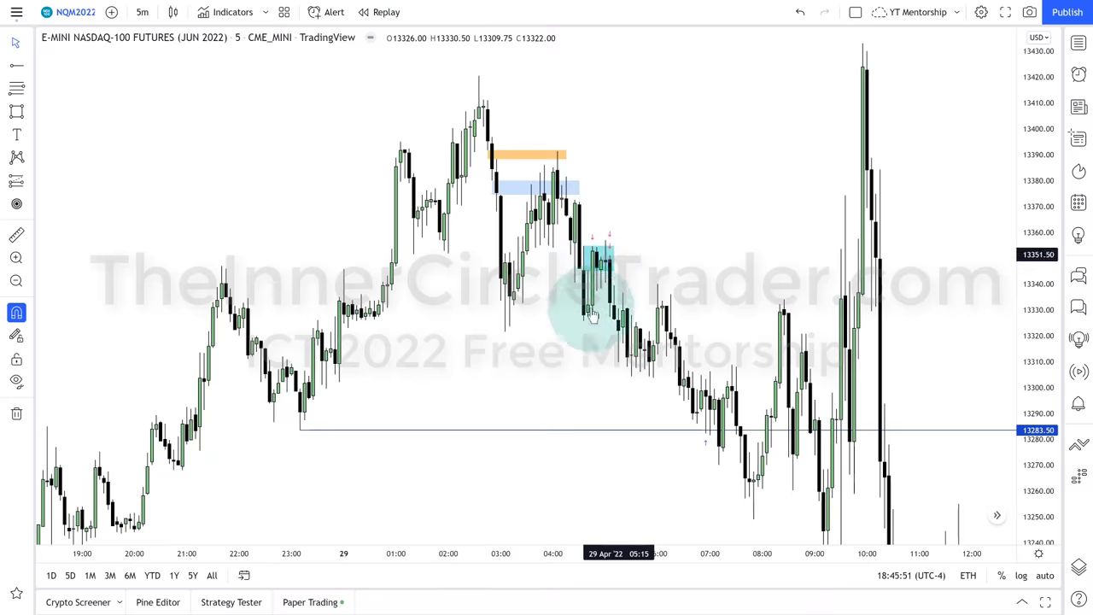
Inspect the turquoise rectangle and the sell order markers at the 05:05 candle on the 5-minute chart
{"action": "left_click", "coordinate": [605, 263]}
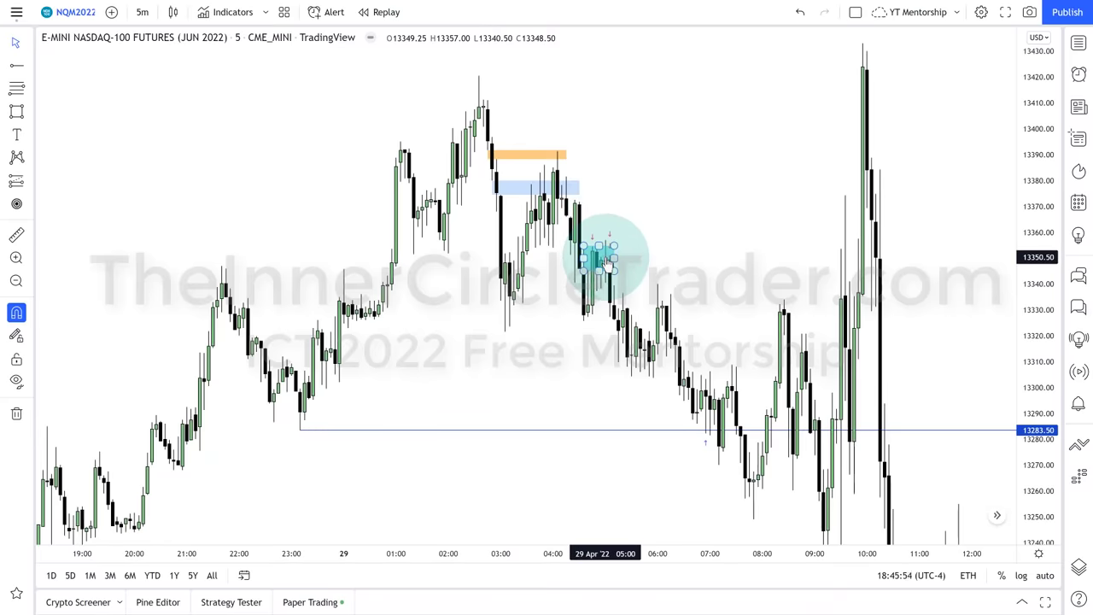
{"action": "left_click", "coordinate": [629, 466]}
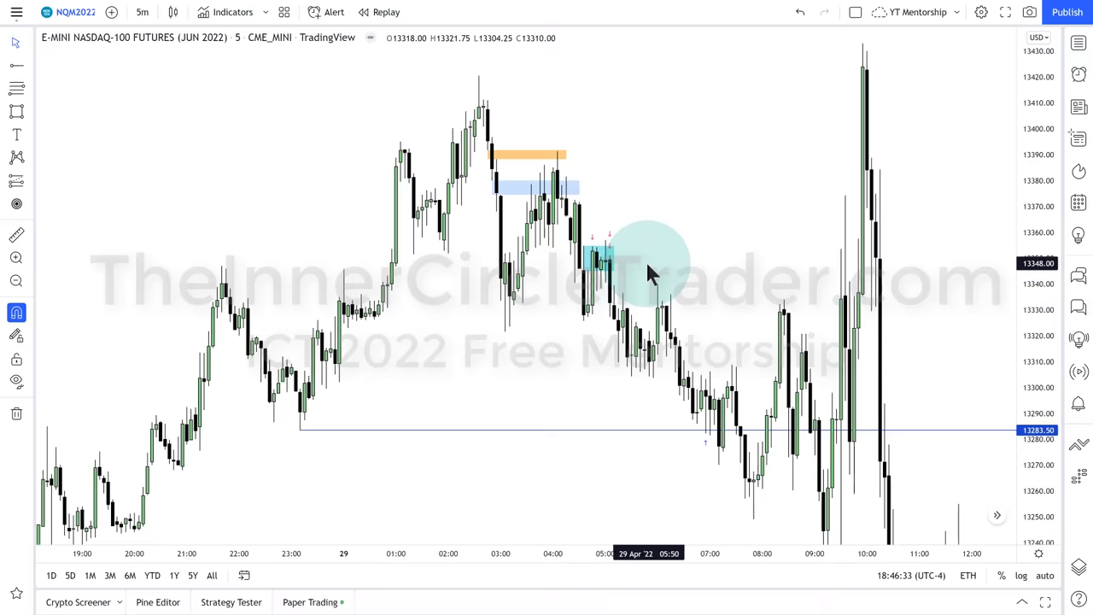
{"action": "mouse_move", "coordinate": [611, 242]}
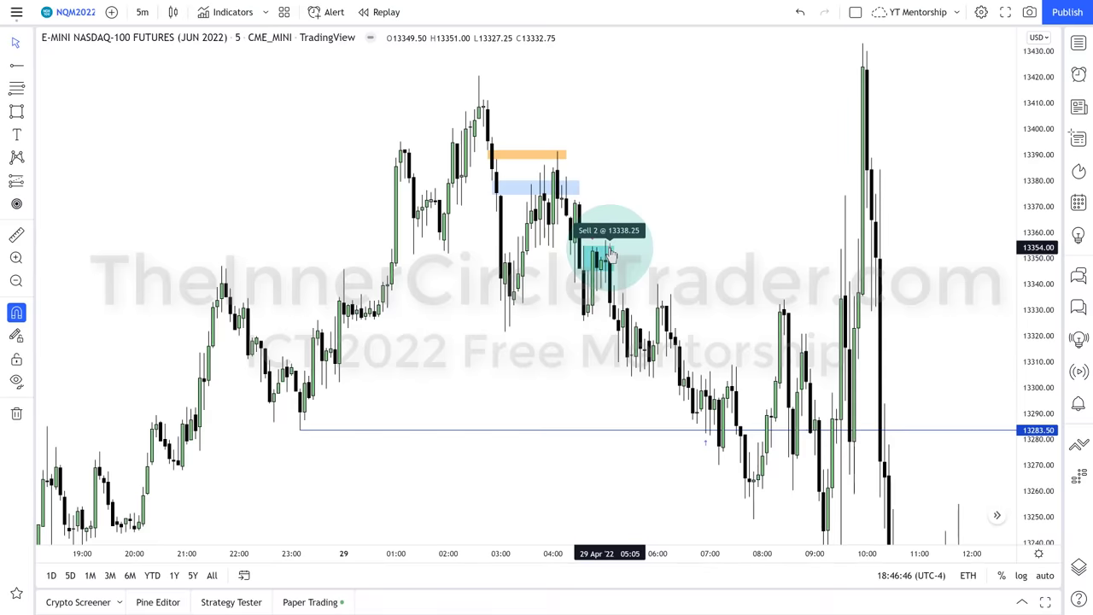
{"action": "left_click", "coordinate": [143, 12]}
{"action": "left_click", "coordinate": [314, 101]}
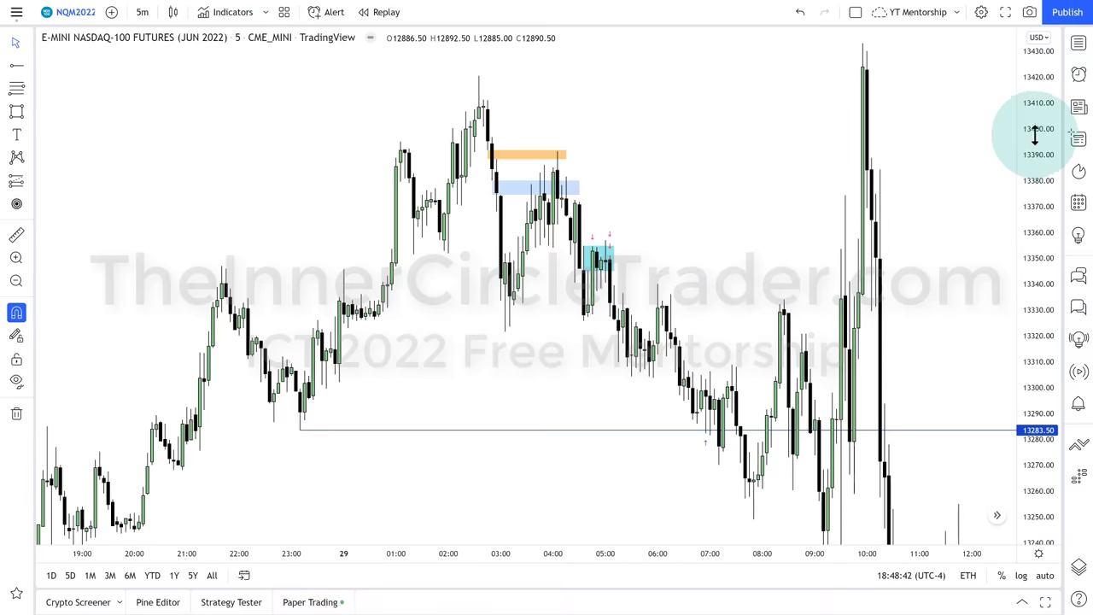
Compress the price scale and follow the full 29 April decline down to the 12801.50 line
{"action": "left_click_drag", "start_coordinate": [1037, 137], "coordinate": [1041, 341]}
{"action": "left_click_drag", "start_coordinate": [921, 295], "coordinate": [811, 236]}
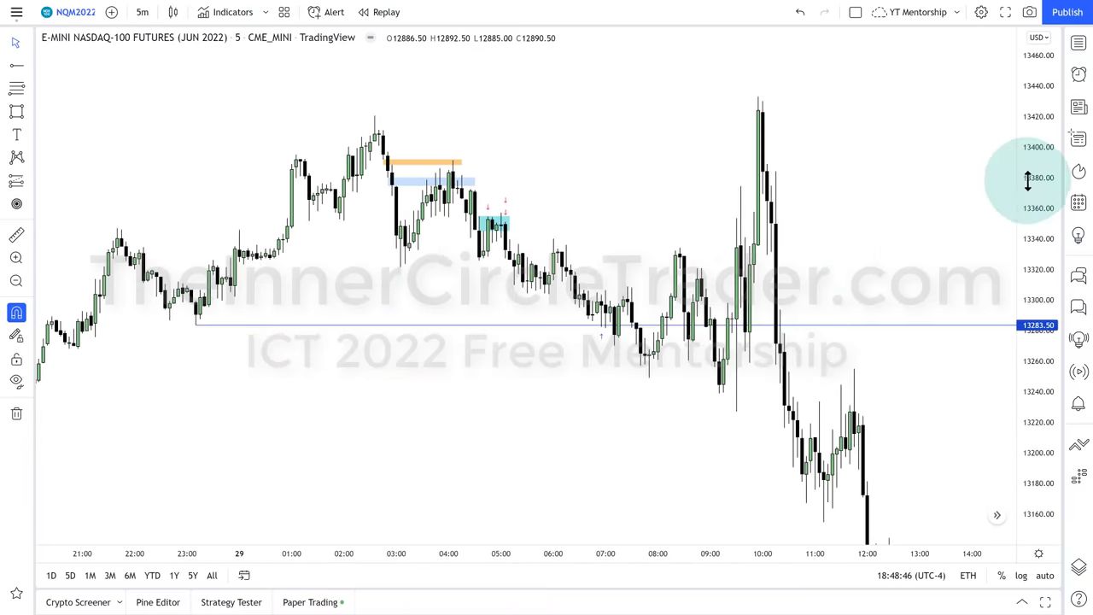
{"action": "left_click_drag", "start_coordinate": [1033, 286], "coordinate": [934, 324]}
{"action": "left_click_drag", "start_coordinate": [938, 345], "coordinate": [837, 248]}
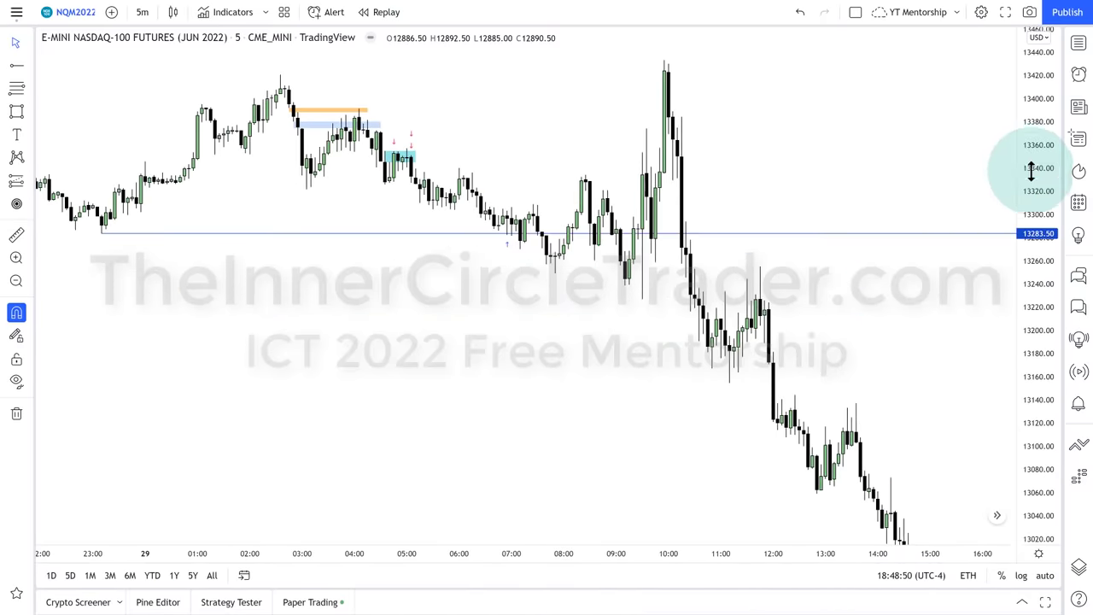
{"action": "left_click_drag", "start_coordinate": [1037, 171], "coordinate": [896, 286]}
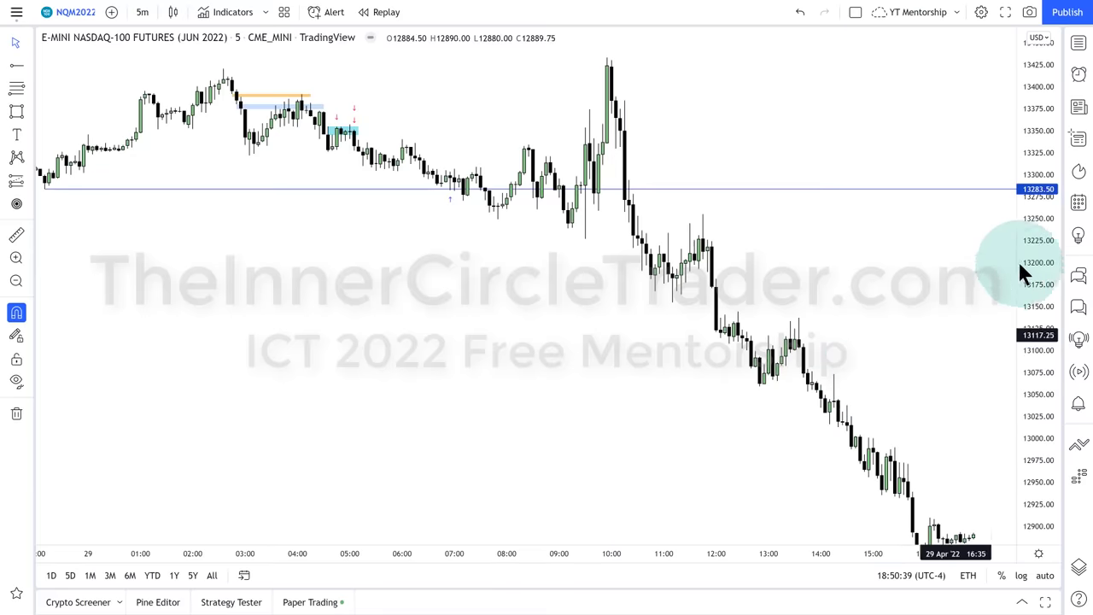
{"action": "left_click_drag", "start_coordinate": [1025, 256], "coordinate": [1038, 366]}
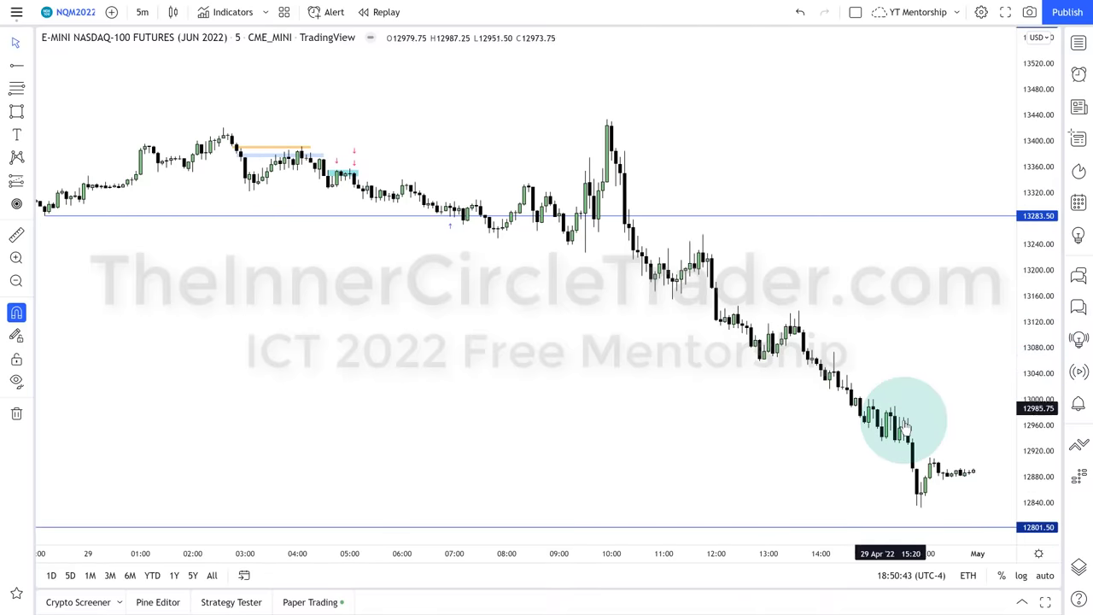
{"action": "right_click", "coordinate": [478, 431]}
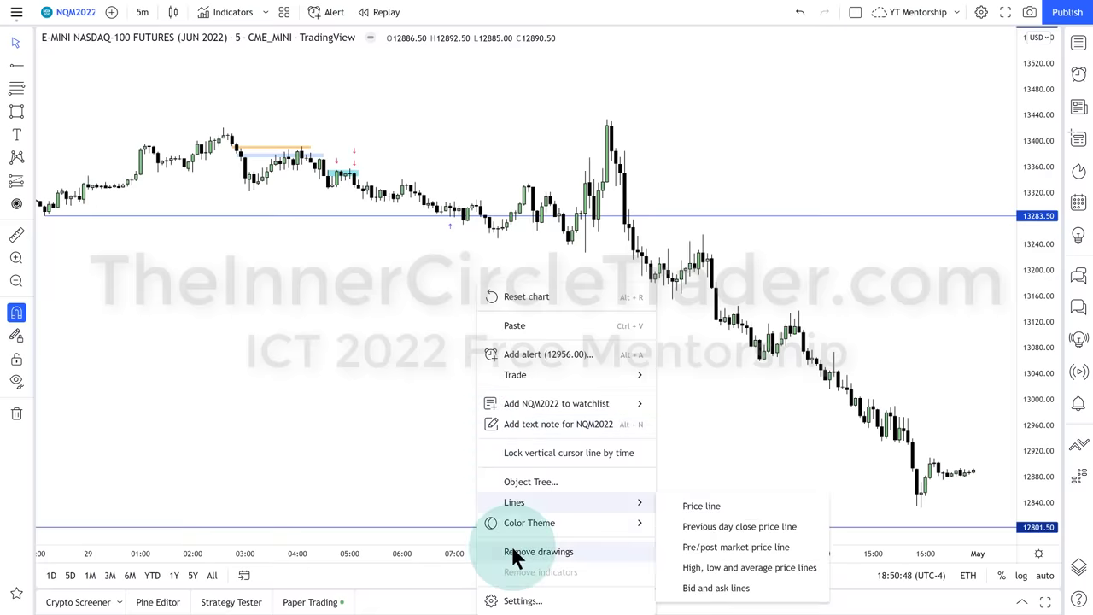
{"action": "left_click", "coordinate": [435, 476]}
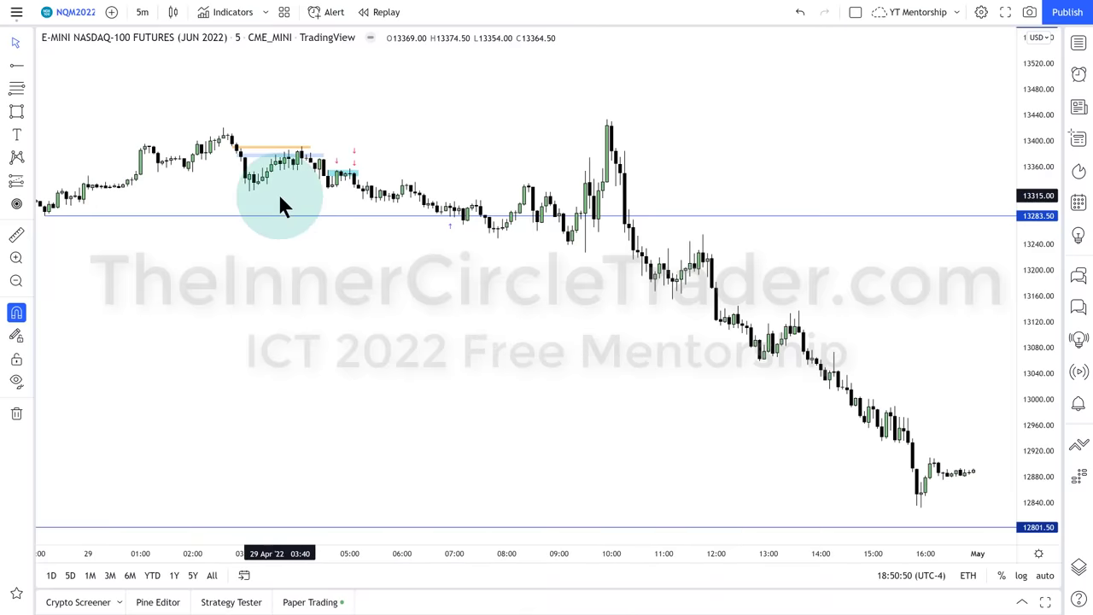
Switch the chart symbol to ESM2022, the E-mini S&P 500 June 2022 contract
{"action": "left_click", "coordinate": [90, 17]}
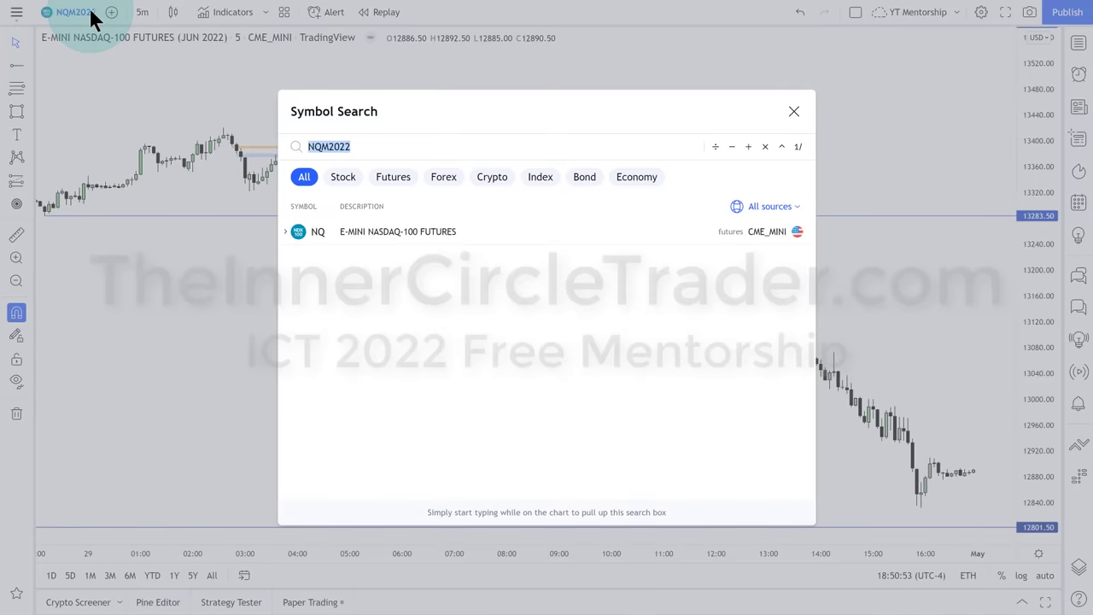
{"action": "type", "text": "ESM202"}
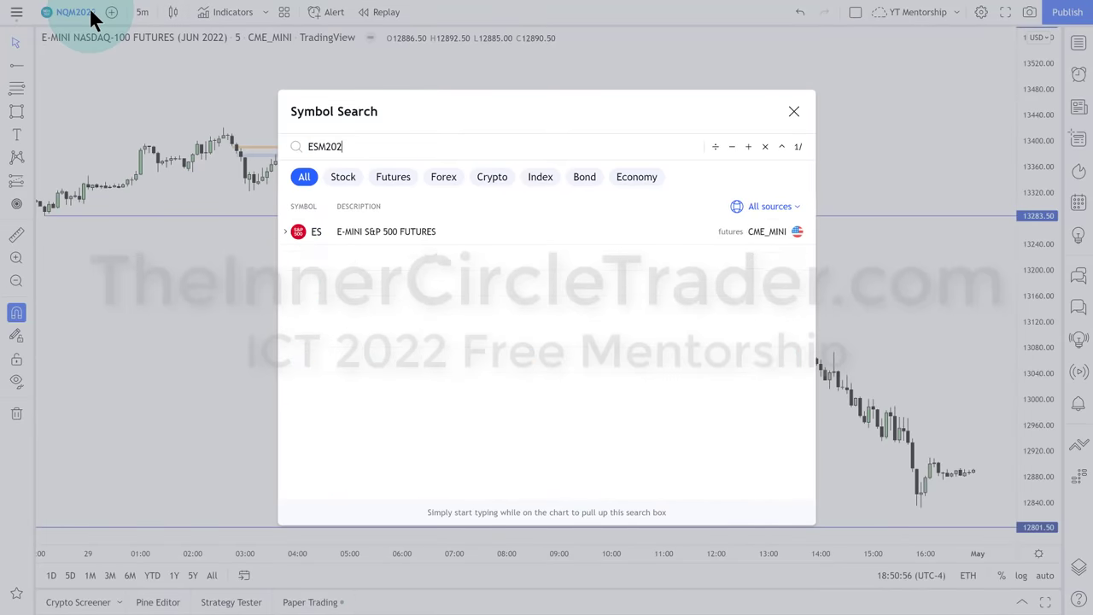
{"action": "type", "text": "2"}
{"action": "key", "text": "Return"}
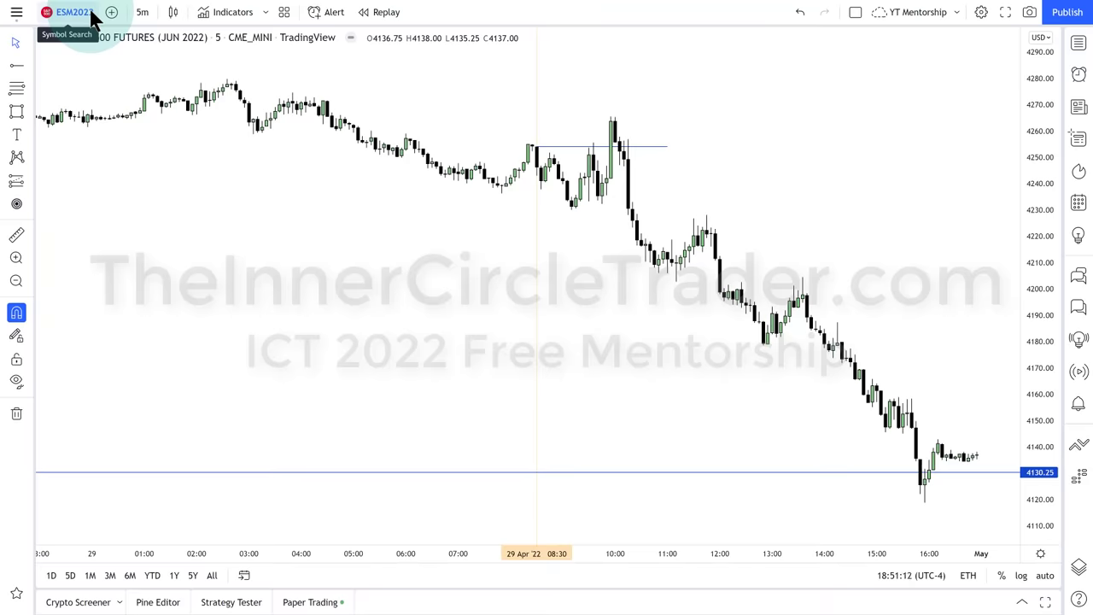
Draw a trend line on the S&P 500 chart from the 29 April 02:35 high to the spike high just before 10:00
{"action": "left_click", "coordinate": [29, 65]}
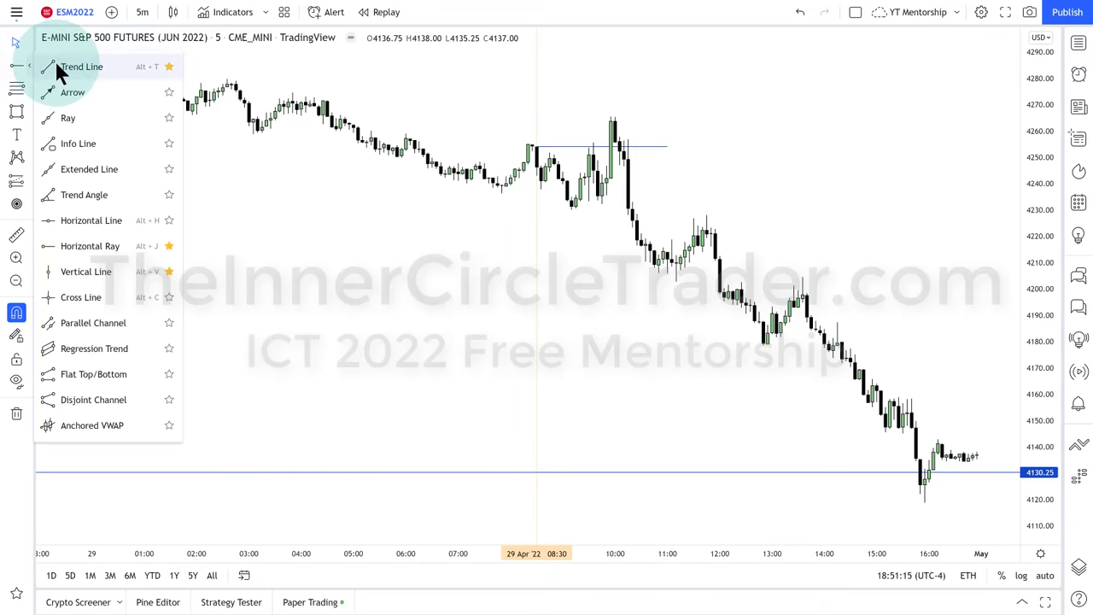
{"action": "left_click", "coordinate": [51, 69]}
{"action": "left_click", "coordinate": [226, 80]}
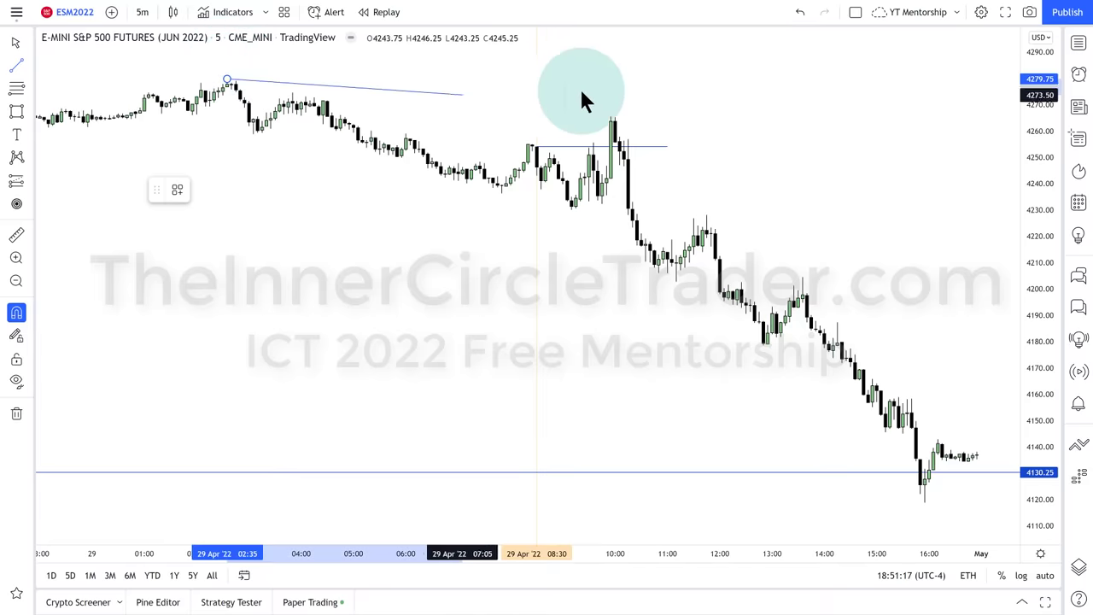
{"action": "left_click", "coordinate": [603, 253]}
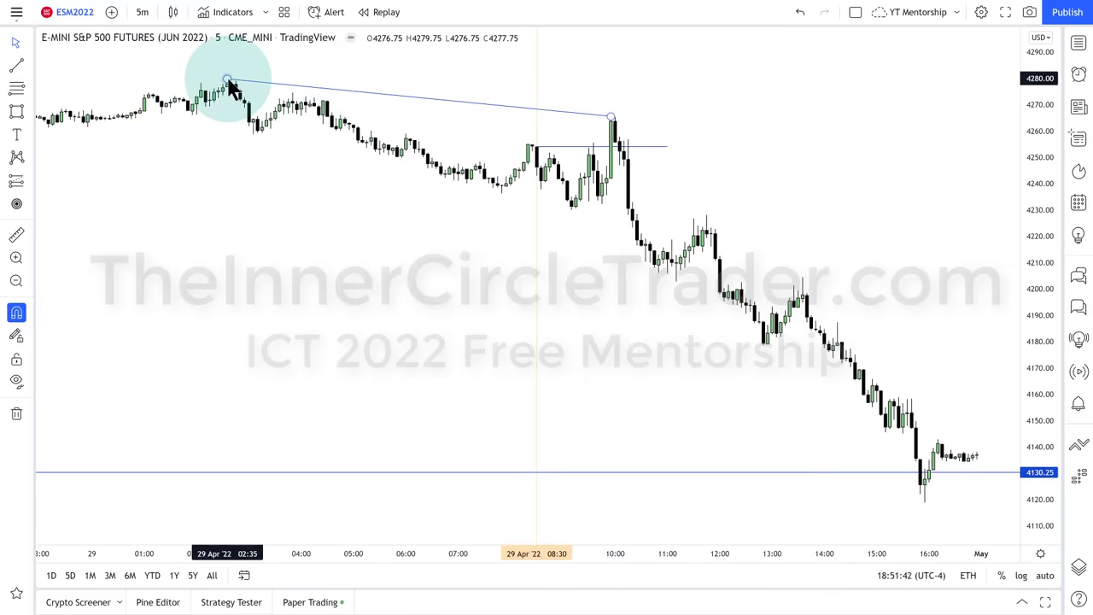
Switch the chart symbol to NQM2022, the E-mini Nasdaq-100 June 2022 contract
{"action": "left_click", "coordinate": [74, 12]}
{"action": "type", "text": "NQ"}
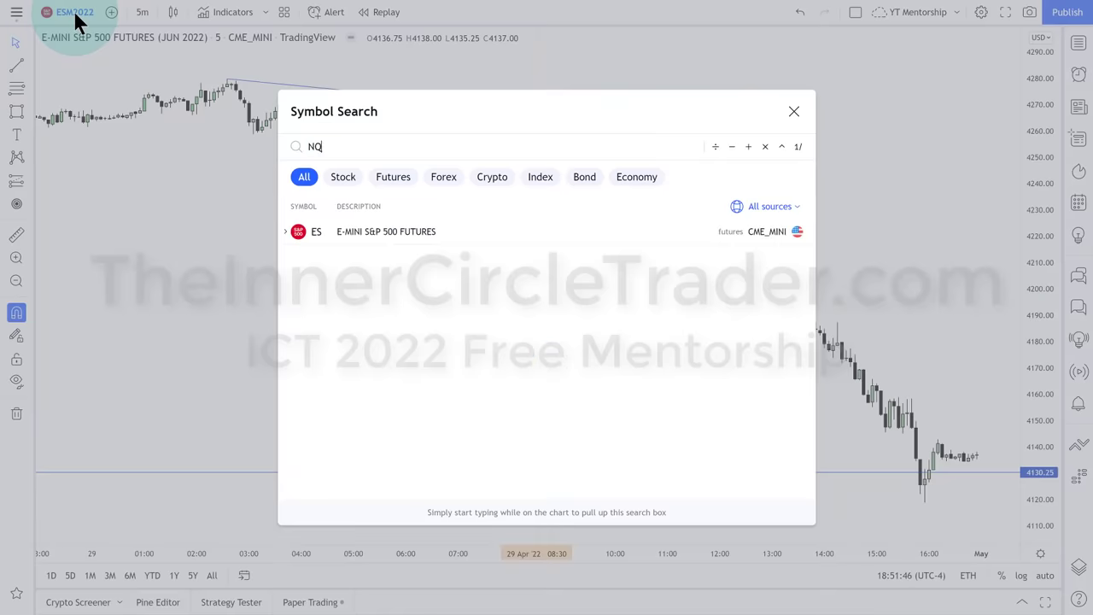
{"action": "type", "text": "M2022"}
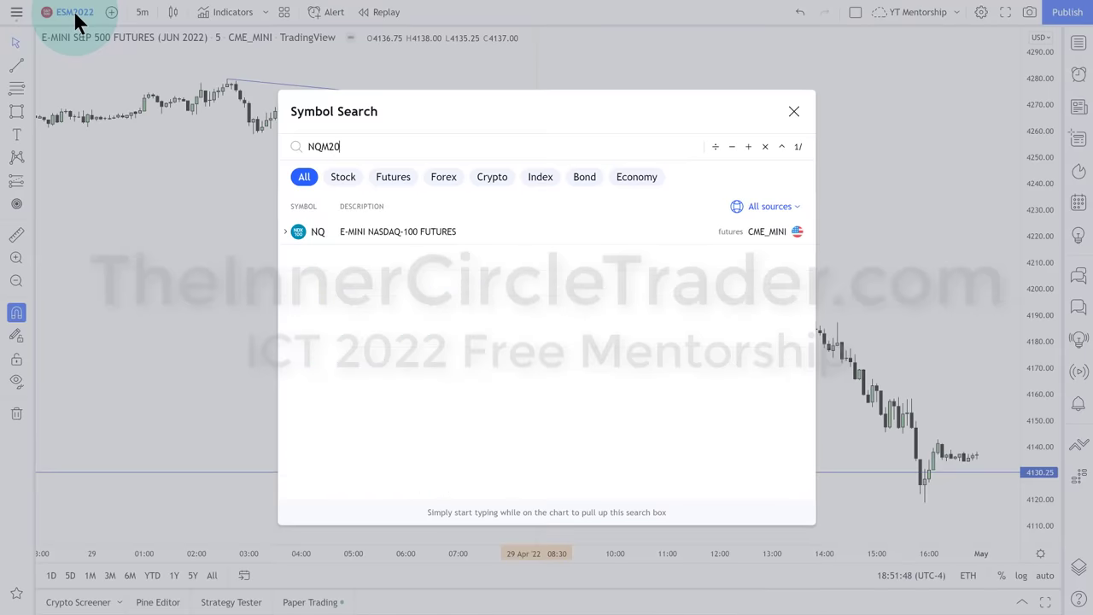
{"action": "key", "text": "Return"}
Draw a trend line on the Nasdaq-100 chart from the 29 April 02:35 high to the 09:55 high at 13433.00
{"action": "left_click", "coordinate": [17, 65]}
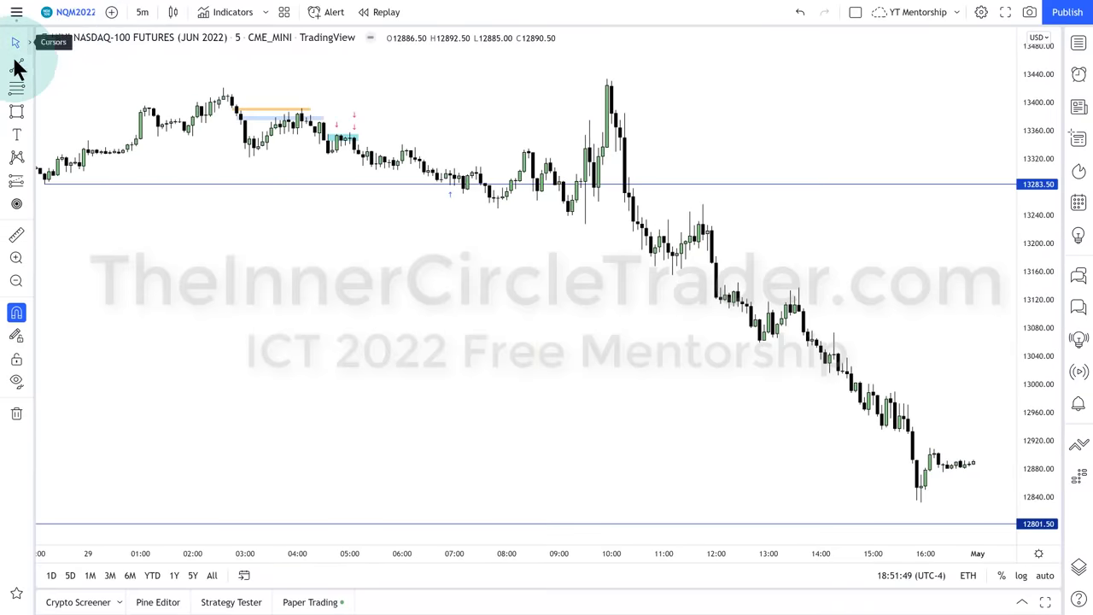
{"action": "left_click", "coordinate": [223, 87]}
{"action": "left_click", "coordinate": [363, 64]}
{"action": "left_click_drag", "start_coordinate": [548, 80], "coordinate": [609, 83]}
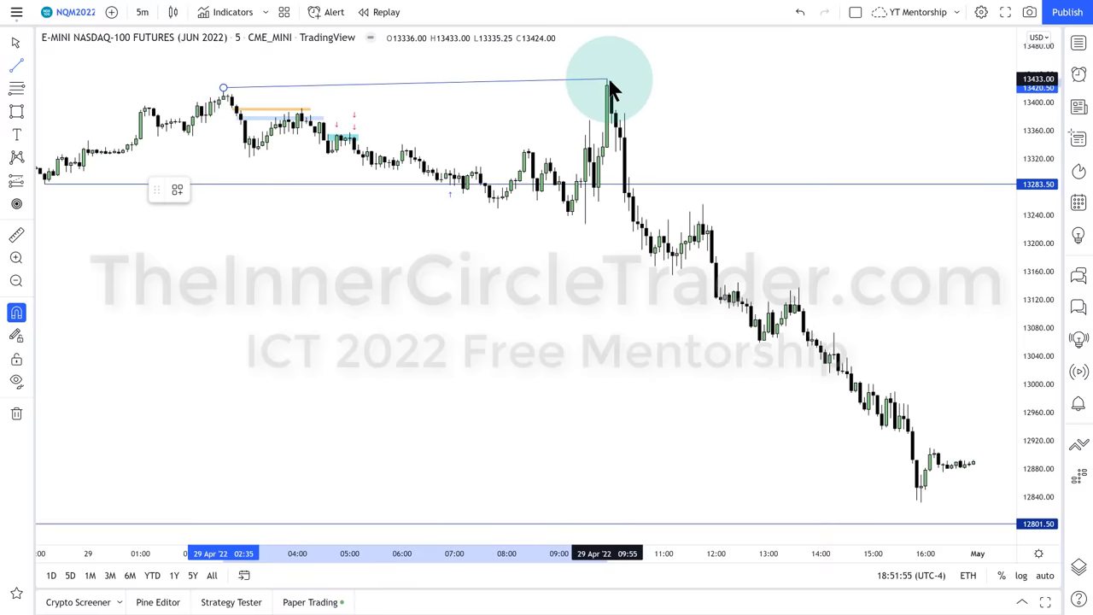
{"action": "left_click", "coordinate": [667, 75]}
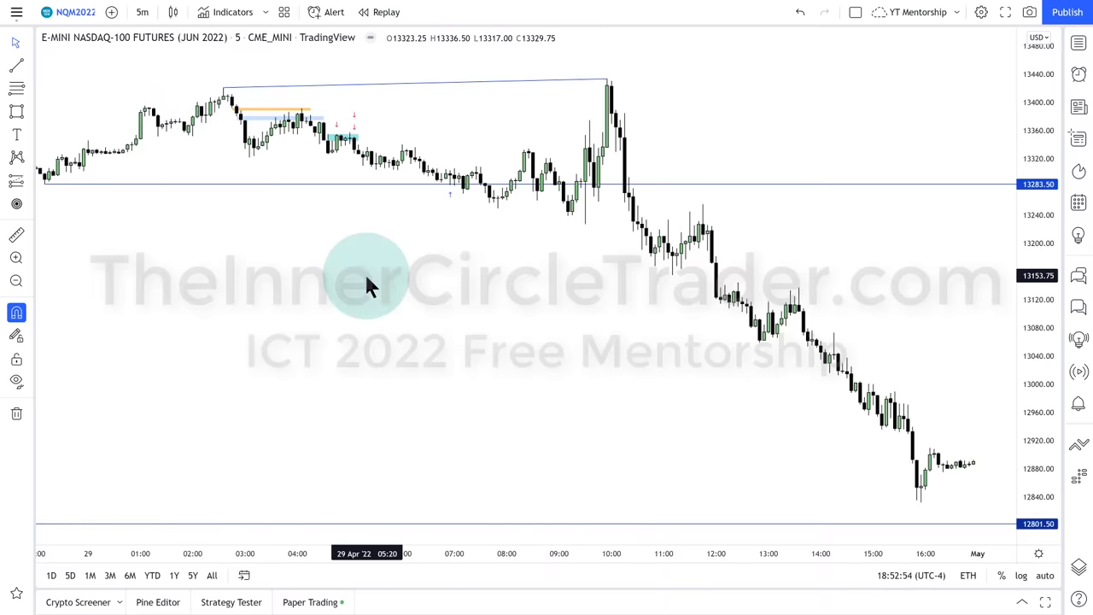
Add ESM2022 as a comparison symbol in a new pane below the Nasdaq-100 chart
{"action": "left_click", "coordinate": [112, 13]}
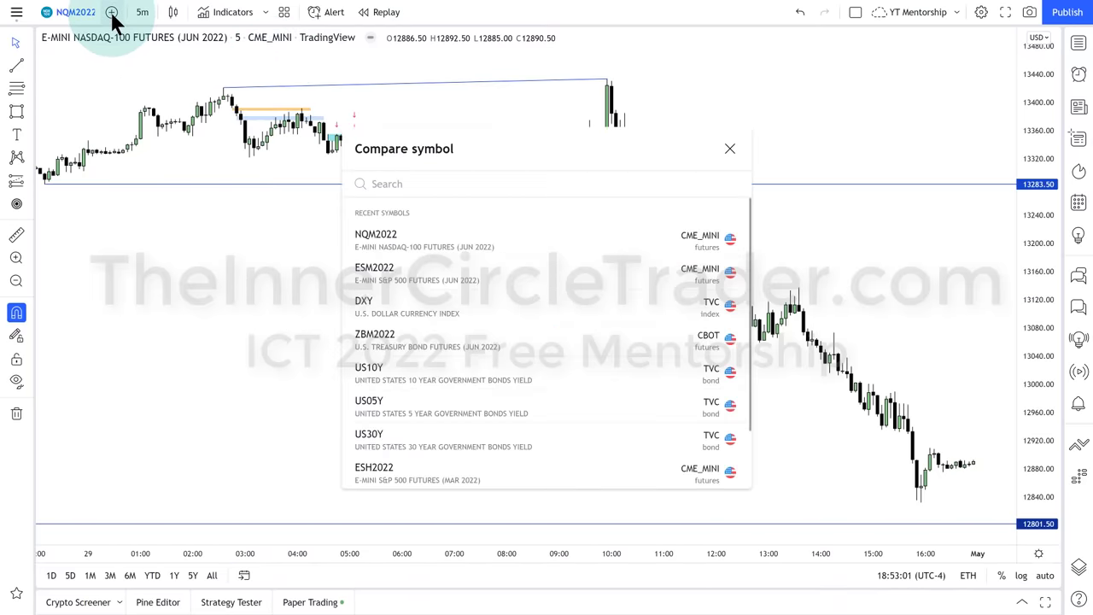
{"action": "mouse_move", "coordinate": [373, 270]}
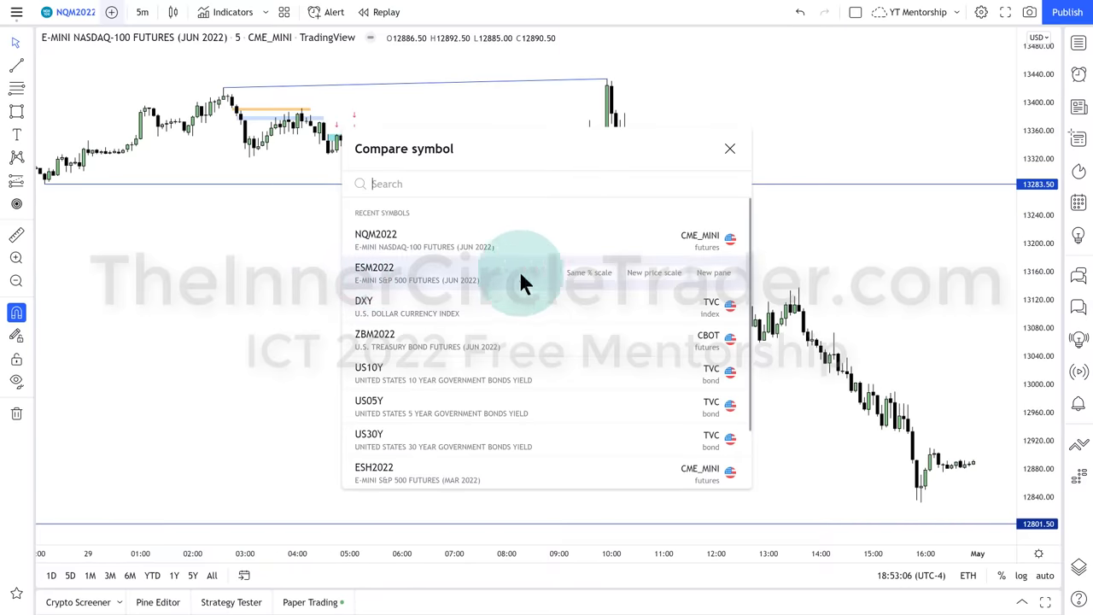
{"action": "left_click", "coordinate": [710, 275]}
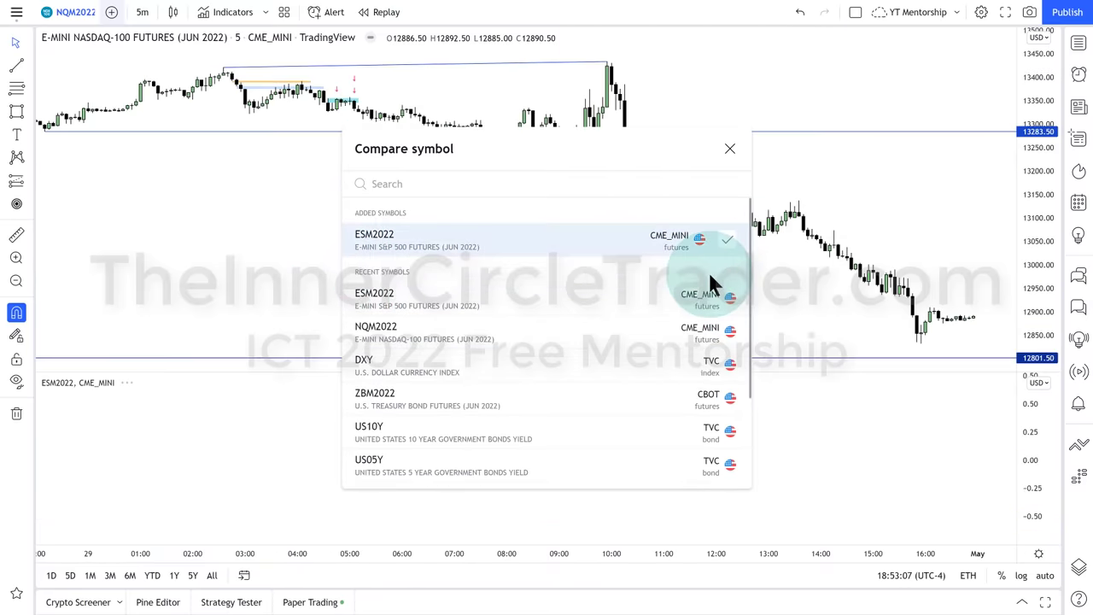
{"action": "left_click", "coordinate": [312, 311]}
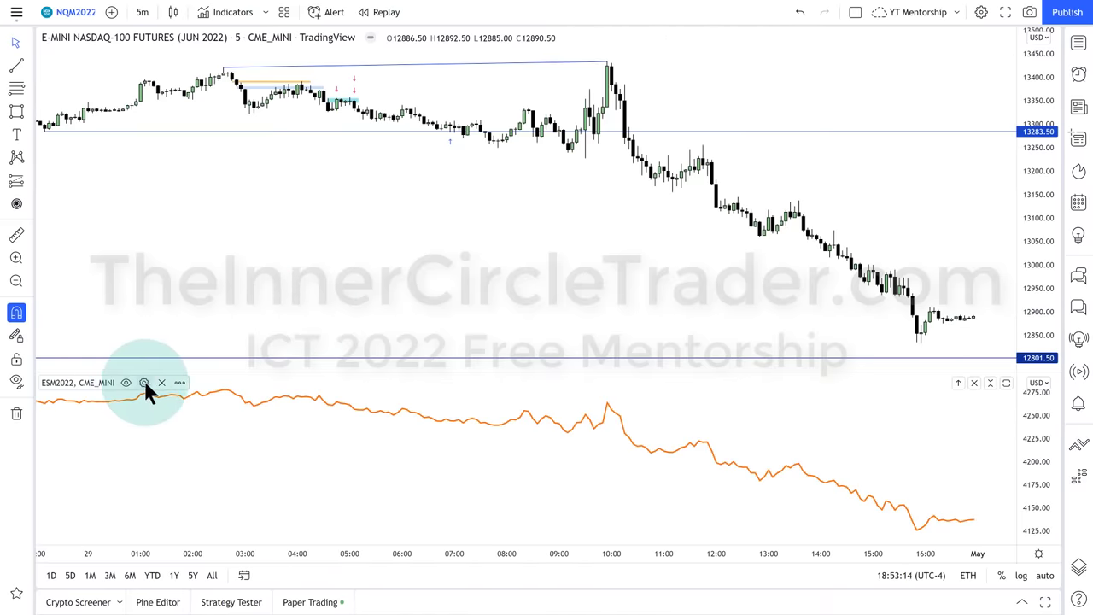
Set the price source of the ESM2022 comparison line to High and compare it with the Nasdaq-100 back to 28 April
{"action": "left_click", "coordinate": [144, 382]}
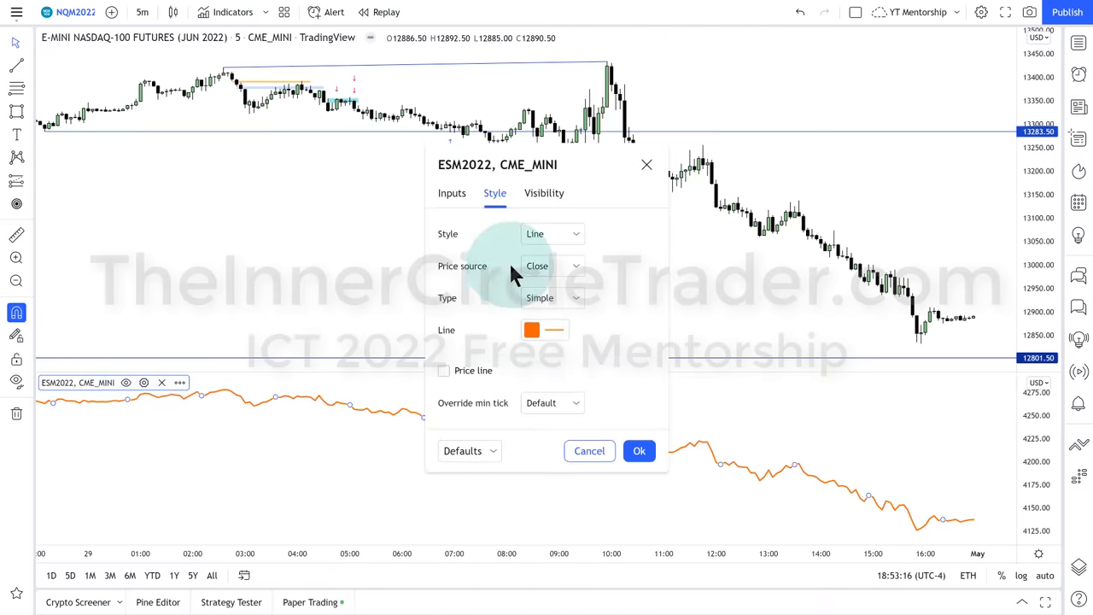
{"action": "left_click", "coordinate": [574, 267]}
{"action": "left_click", "coordinate": [553, 311]}
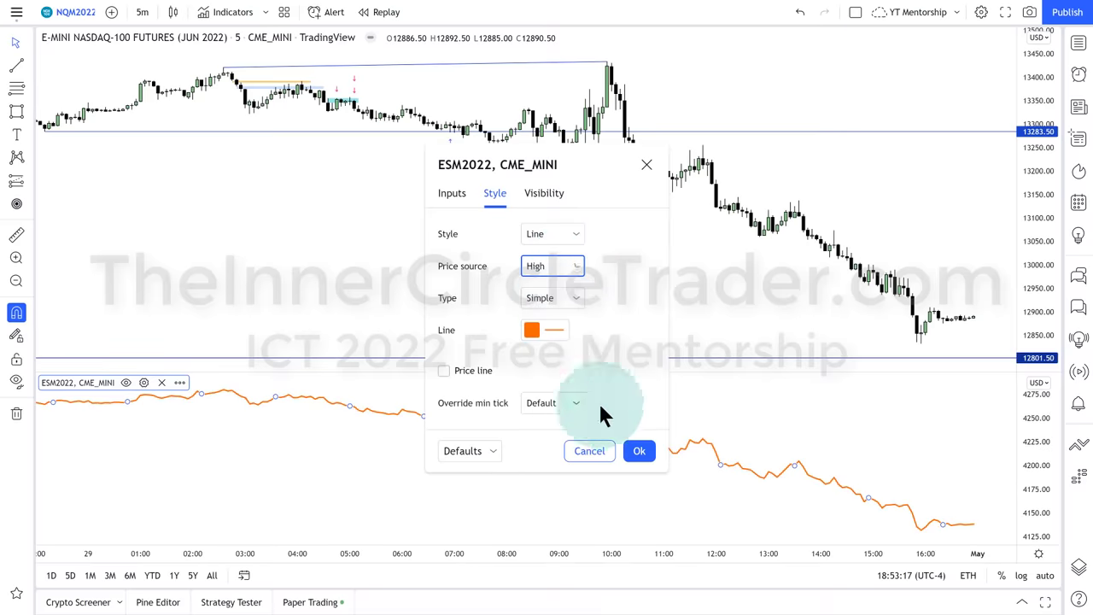
{"action": "left_click", "coordinate": [639, 451]}
{"action": "left_click", "coordinate": [470, 279]}
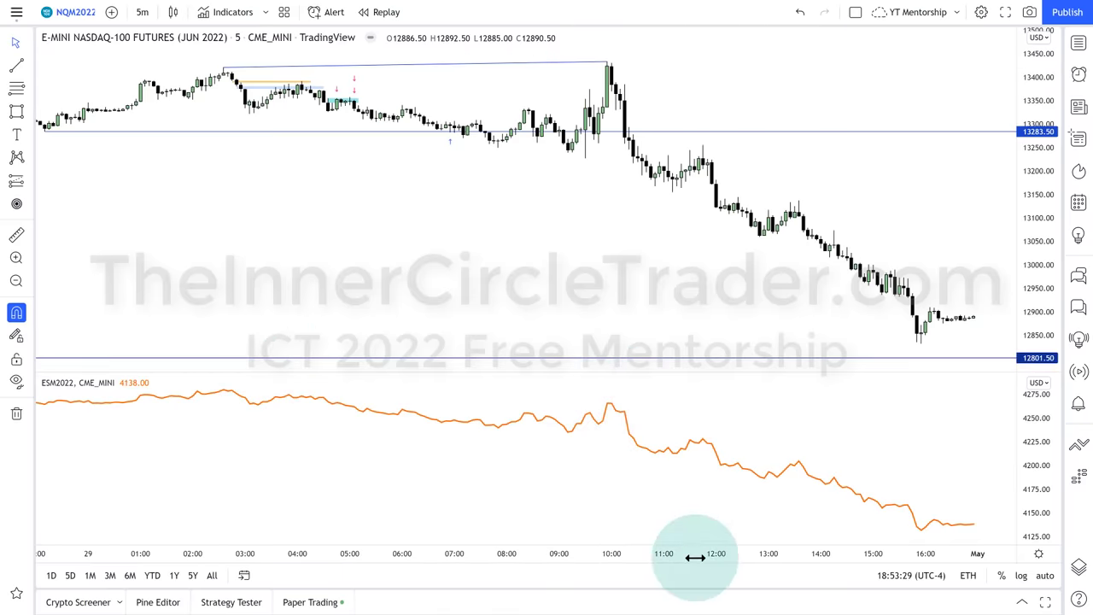
{"action": "left_click_drag", "start_coordinate": [696, 559], "coordinate": [820, 548]}
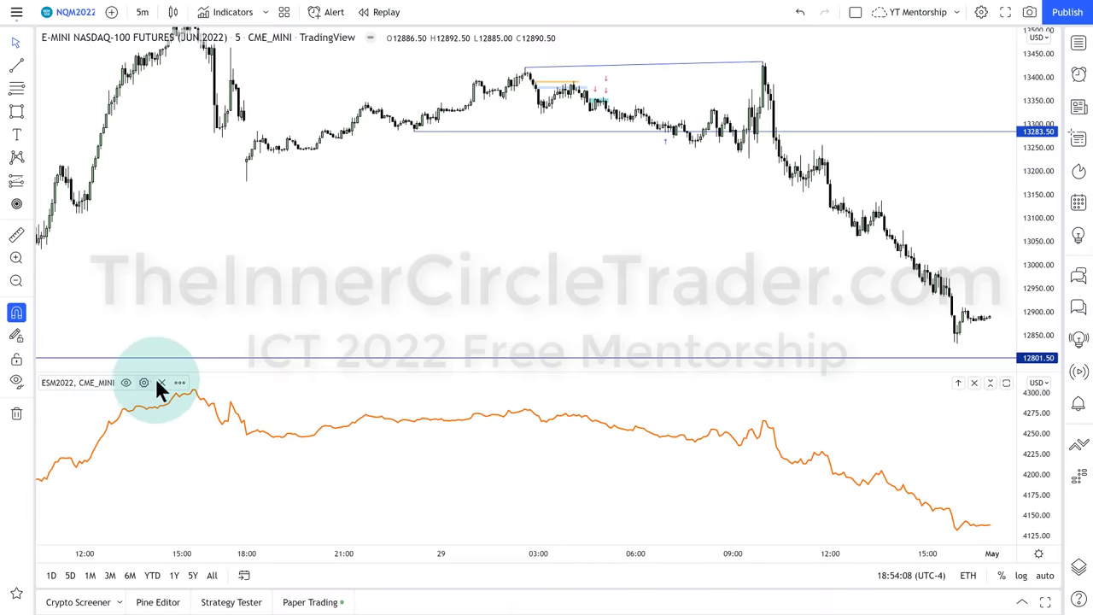
Remove the ESM2022 comparison pane and frame the Nasdaq-100 range from late 28 April down to the 12801.50 line
{"action": "left_click", "coordinate": [159, 382]}
{"action": "scroll", "coordinate": [451, 390], "scroll_direction": "right", "scroll_amount": 5}
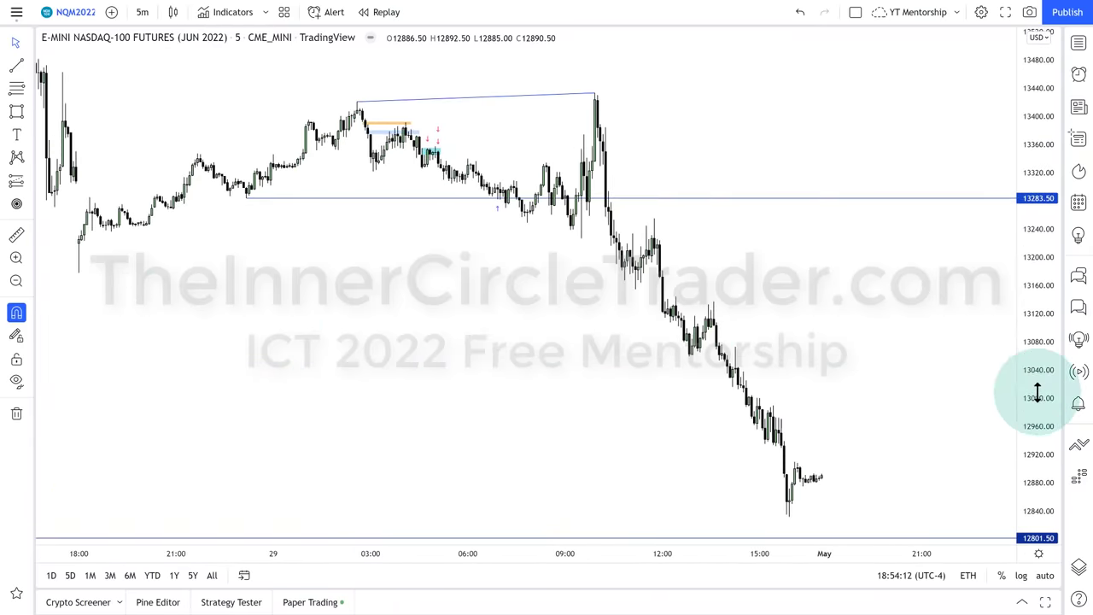
{"action": "left_click_drag", "start_coordinate": [1036, 367], "coordinate": [1037, 346]}
{"action": "left_click_drag", "start_coordinate": [930, 380], "coordinate": [971, 351]}
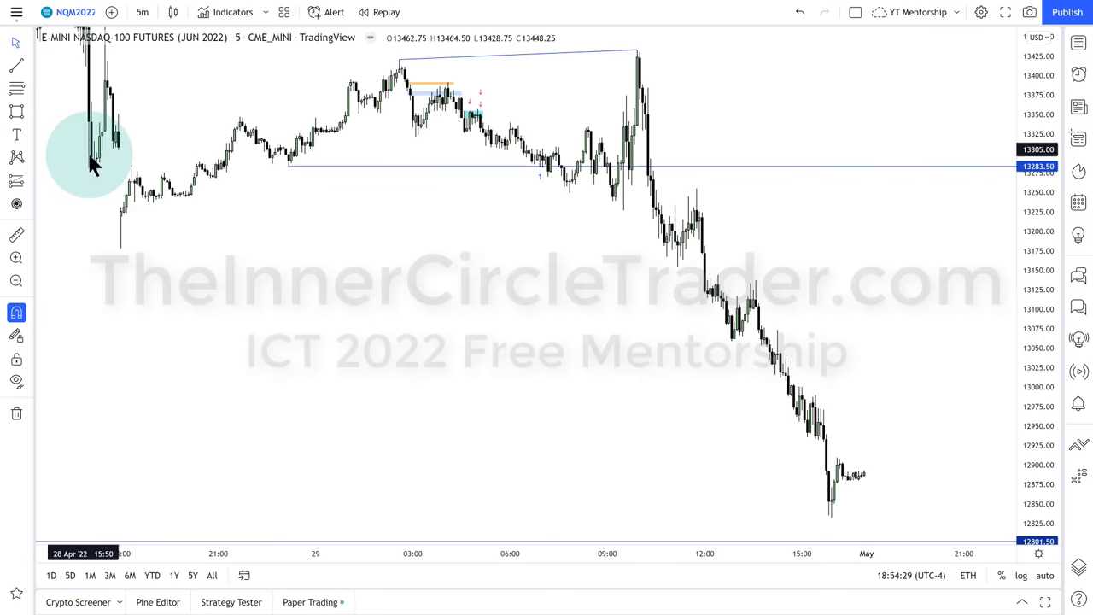
Place a price note at the 13255.00 swing high before 12:00 on 29 April
{"action": "left_click", "coordinate": [29, 139]}
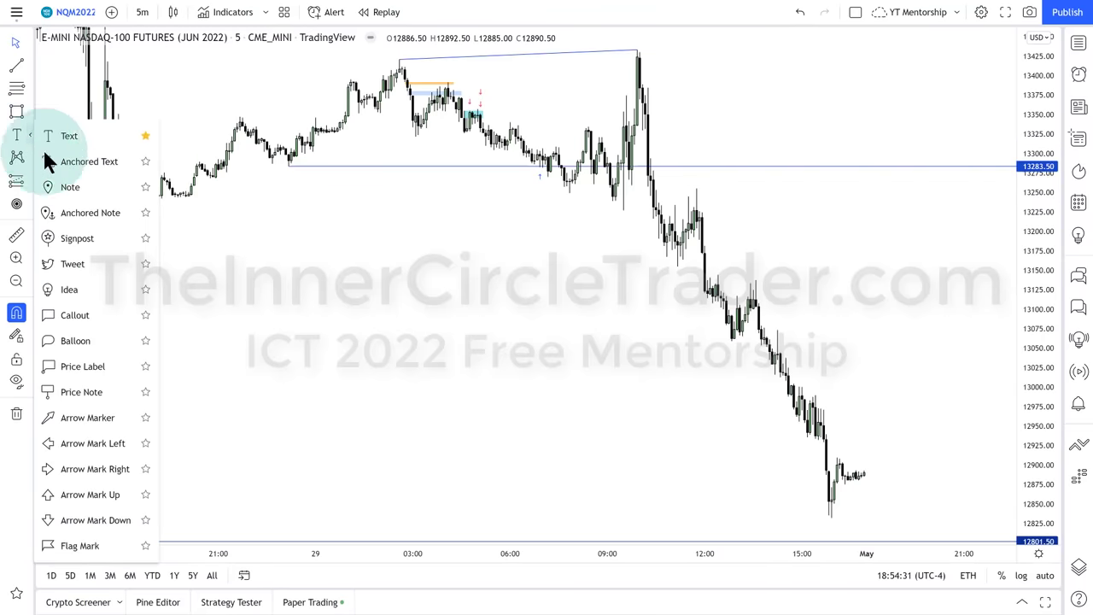
{"action": "left_click", "coordinate": [76, 392]}
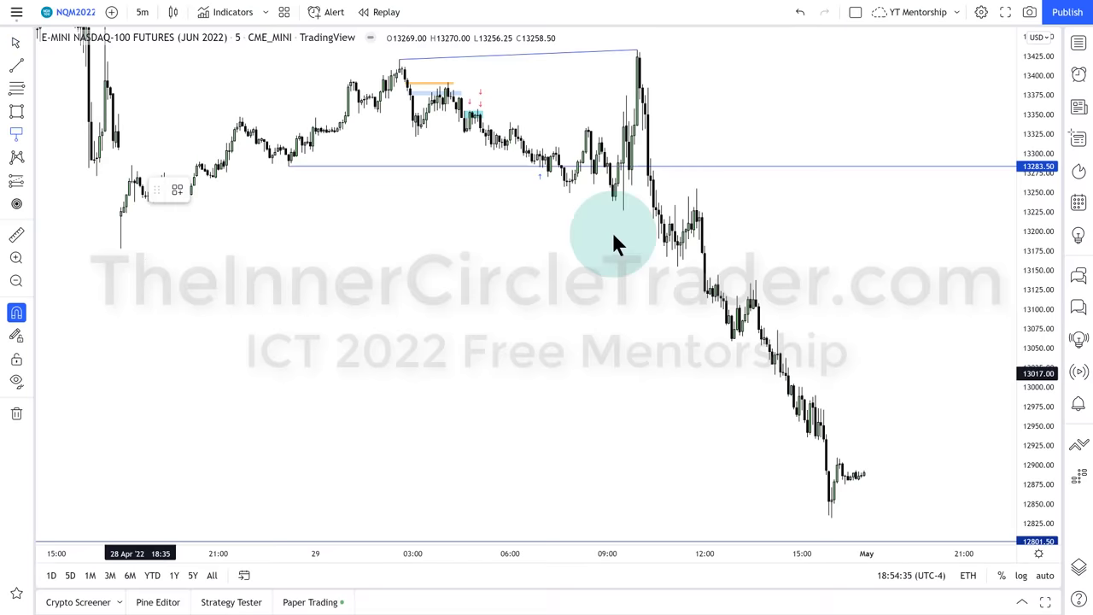
{"action": "left_click", "coordinate": [696, 188]}
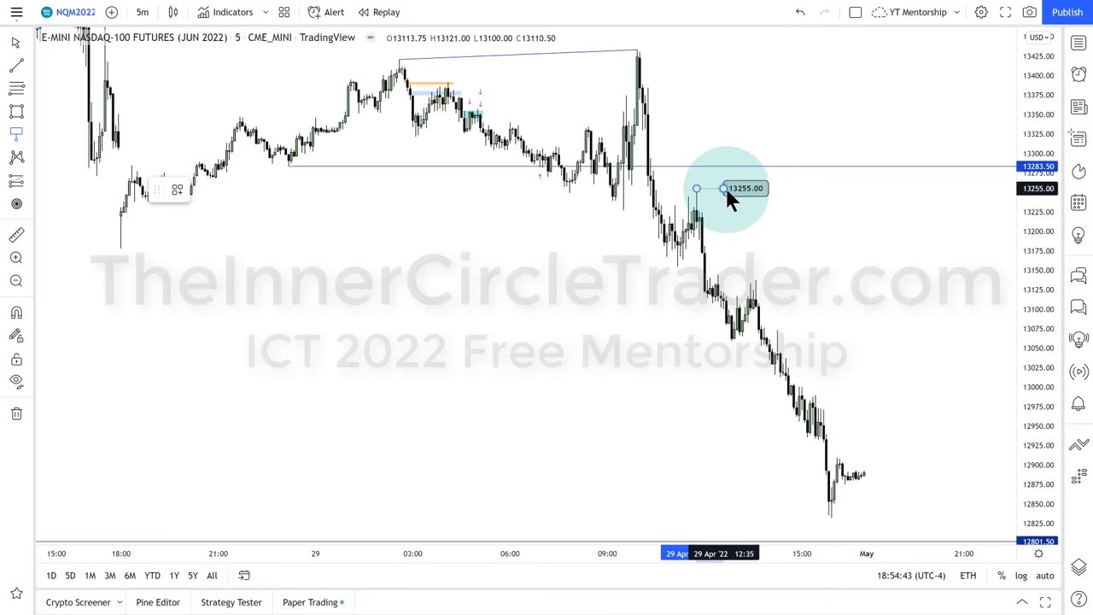
{"action": "left_click", "coordinate": [725, 189]}
{"action": "left_click", "coordinate": [736, 214]}
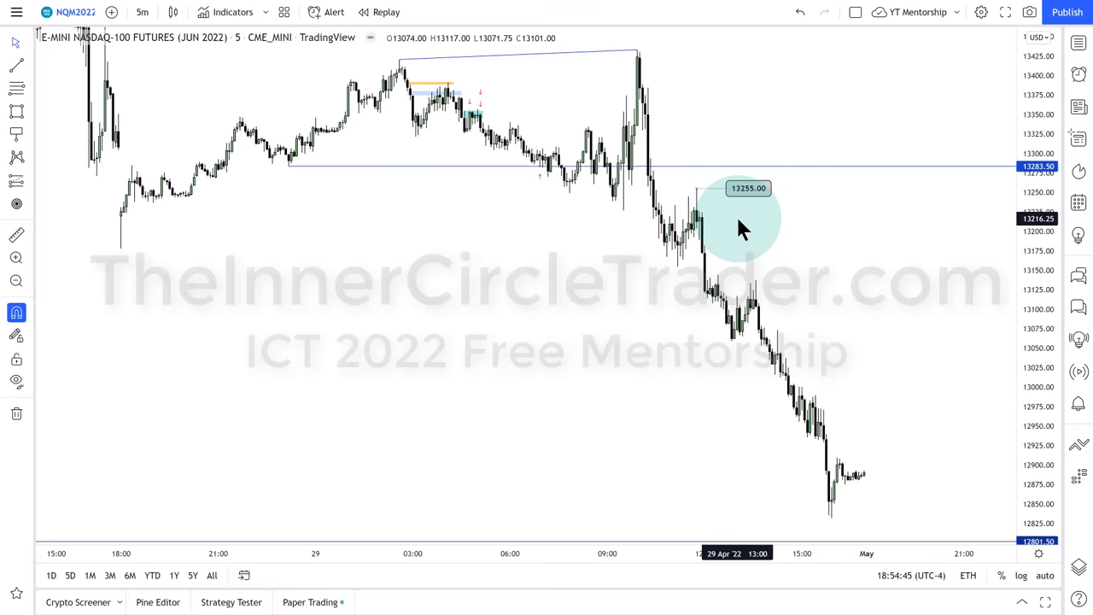
Draw a level trend line at 13177.75 from the 28 April 18:00 low to 29 April 00:45
{"action": "left_click", "coordinate": [17, 69]}
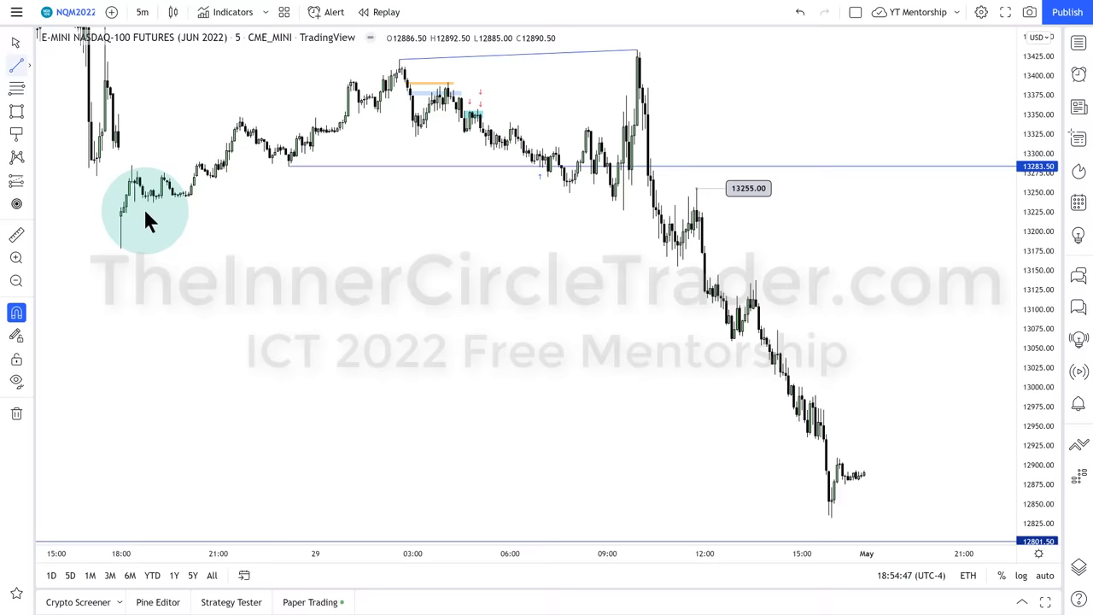
{"action": "left_click", "coordinate": [119, 248]}
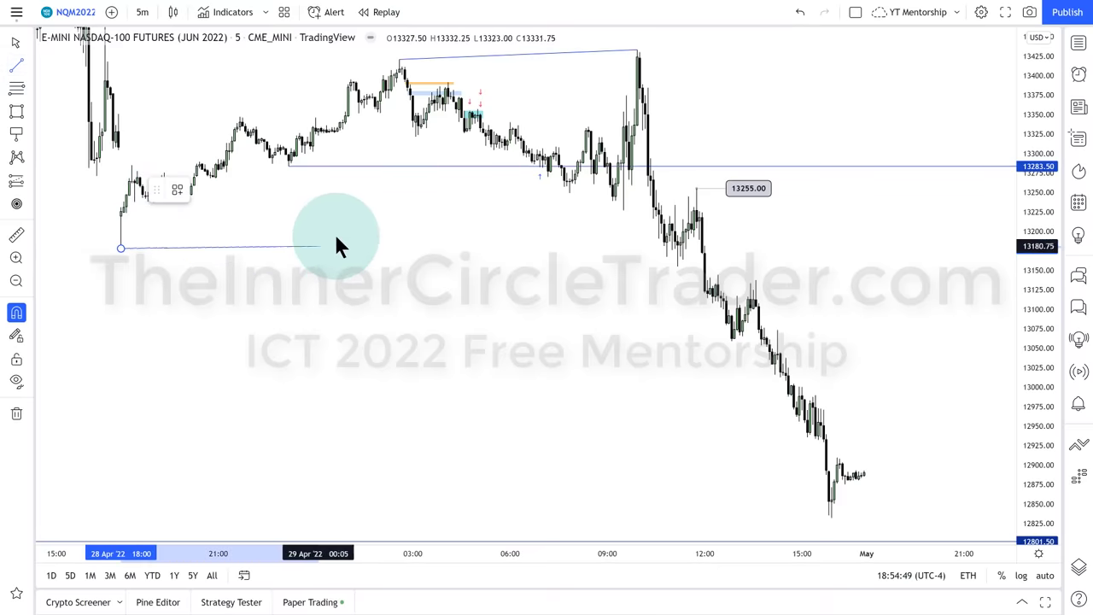
{"action": "key", "text": "shift"}
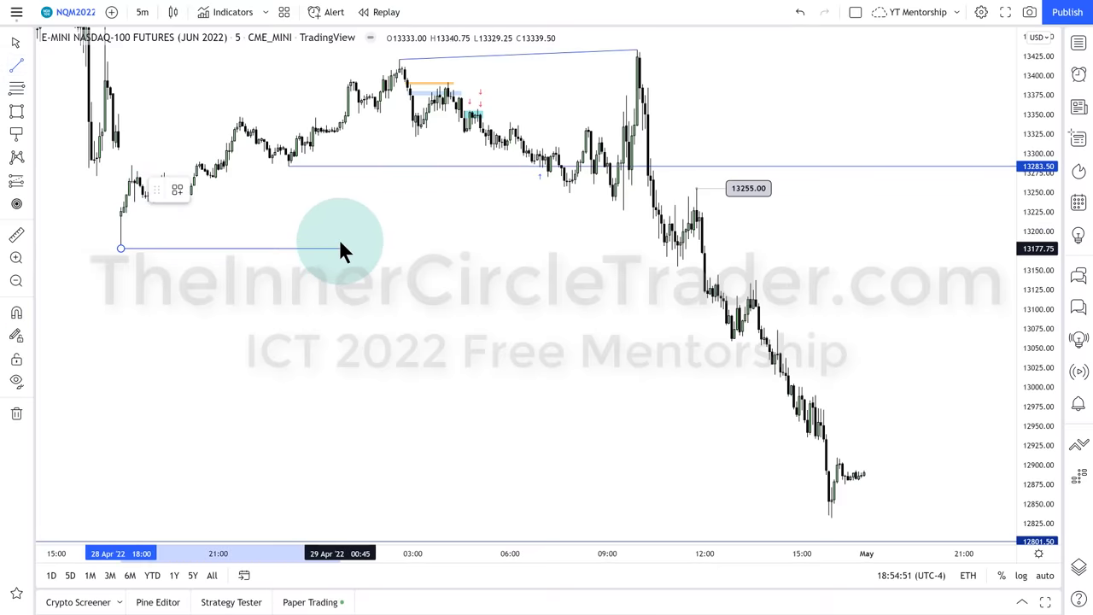
{"action": "left_click", "coordinate": [340, 249]}
{"action": "left_click", "coordinate": [382, 325]}
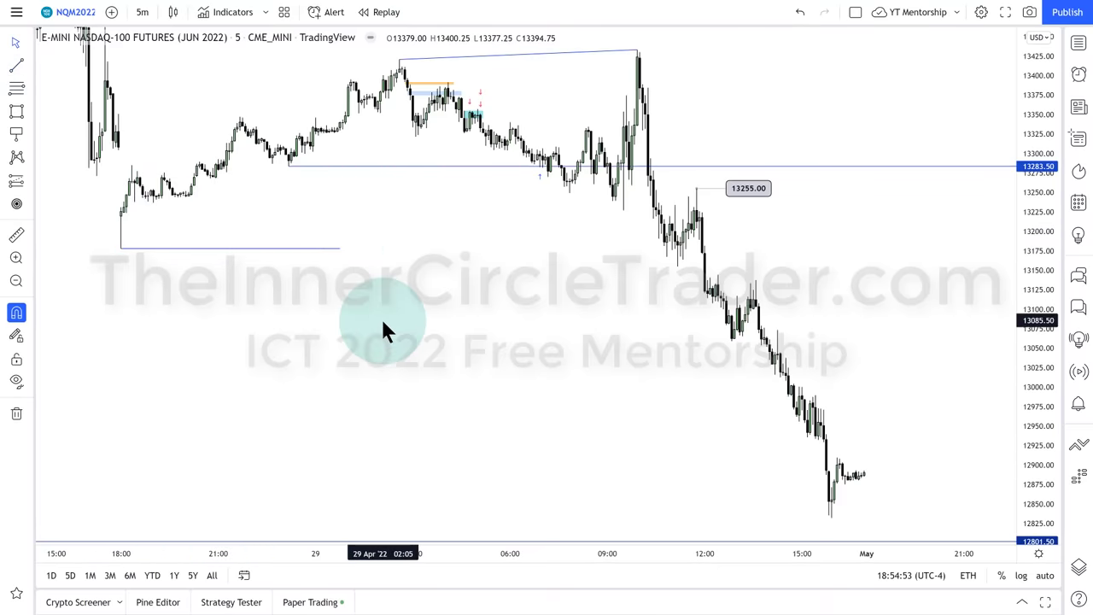
Delete the 13255.00 price note and the level line drawn from the 28 April 18:00 low
{"action": "left_click", "coordinate": [696, 189]}
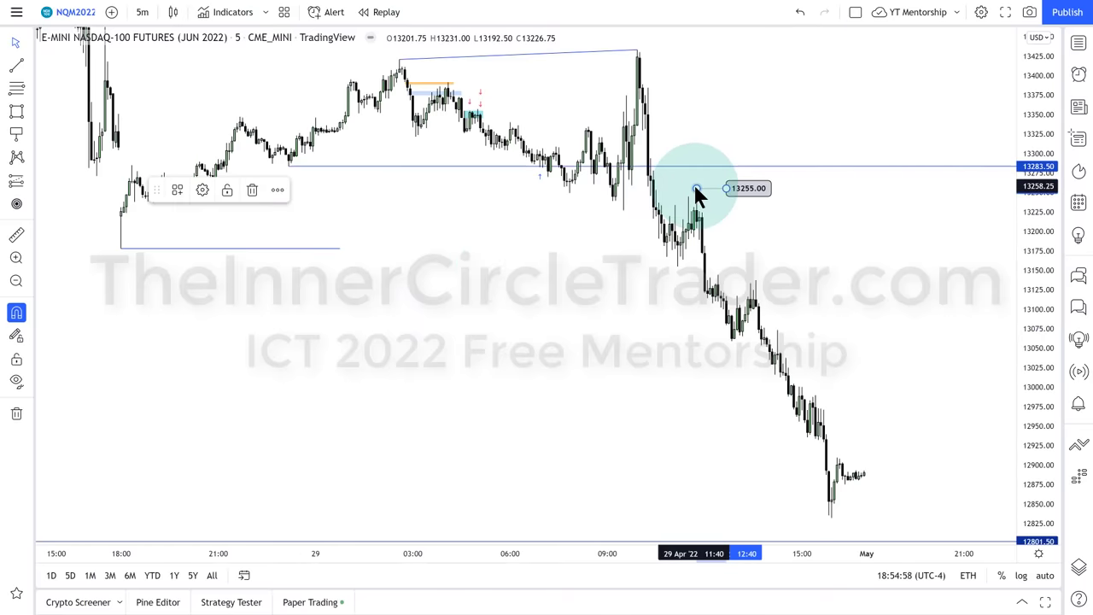
{"action": "key", "text": "Escape"}
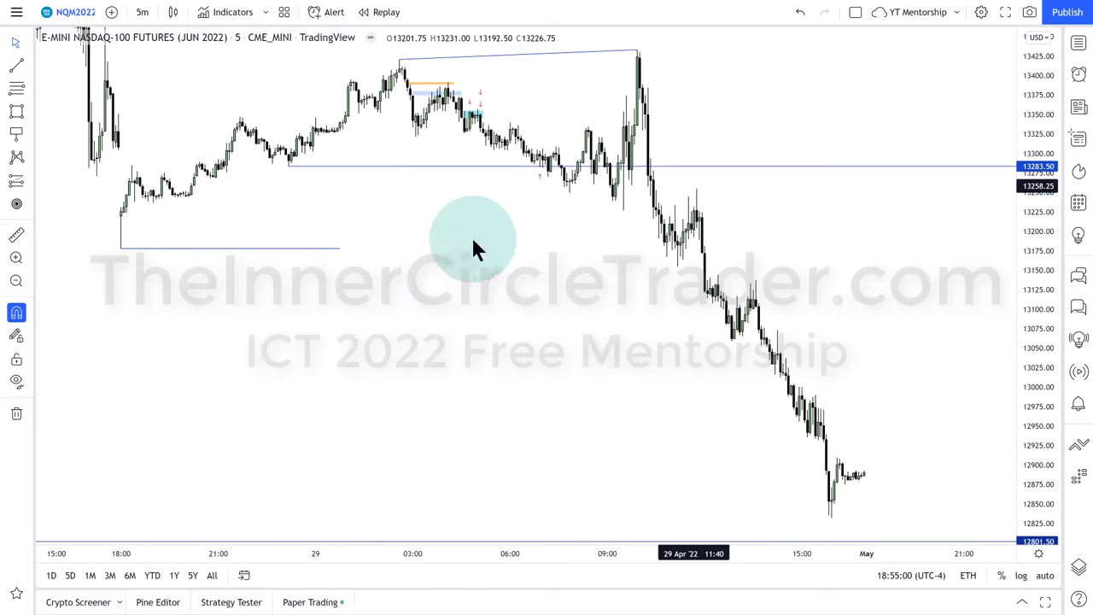
{"action": "left_click", "coordinate": [339, 249]}
{"action": "key", "text": "Delete"}
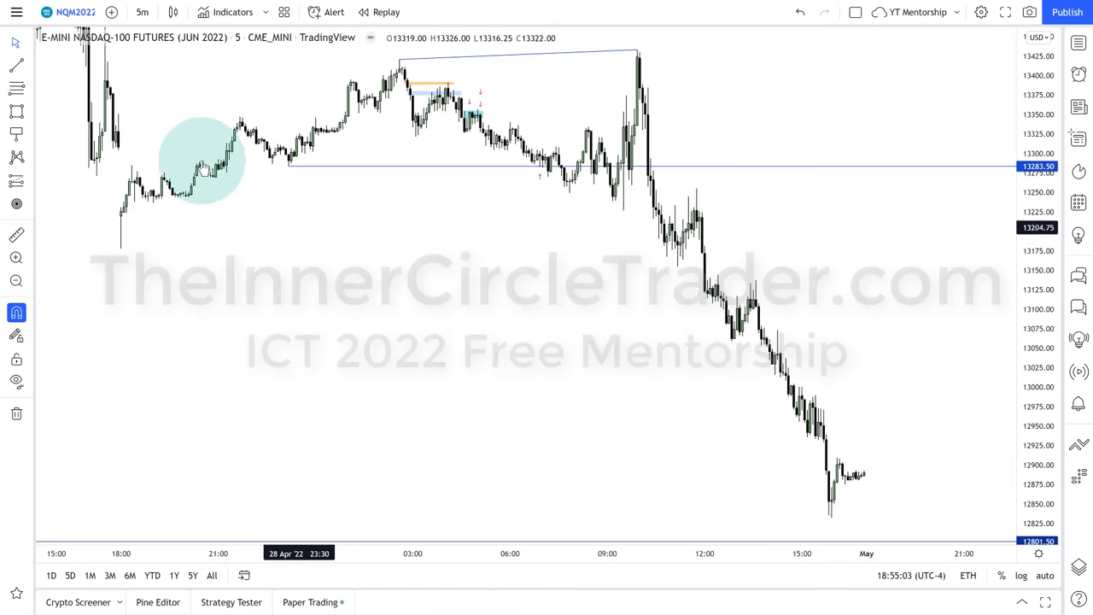
Draw a Fib Retracement from the 13433.00 high to the 13226.75 low on 29 April and delete the trend line joining the two highs
{"action": "left_click", "coordinate": [17, 89]}
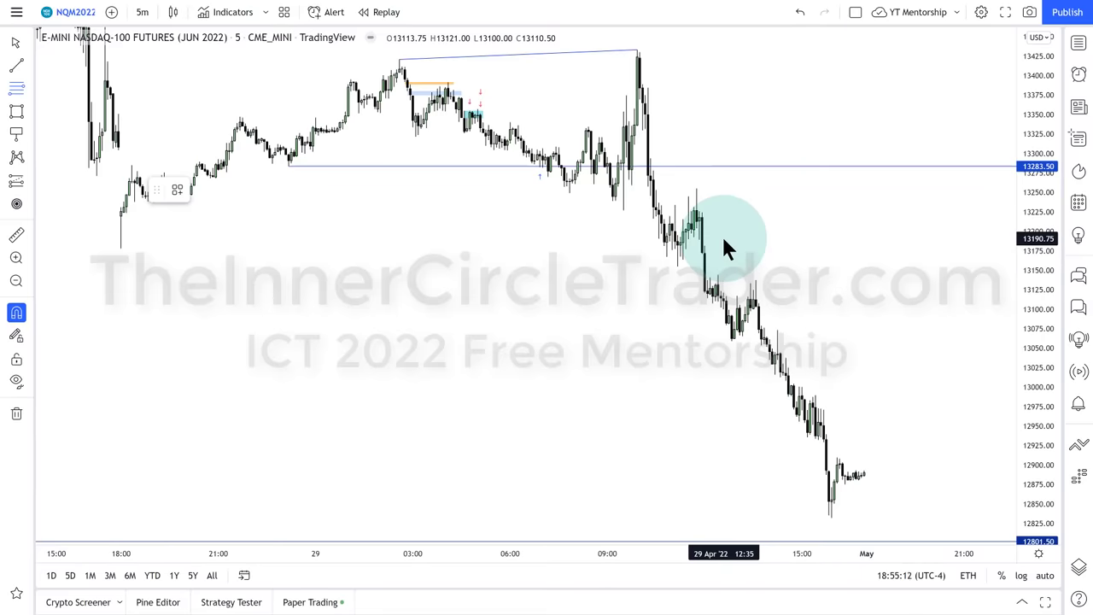
{"action": "left_click", "coordinate": [637, 51]}
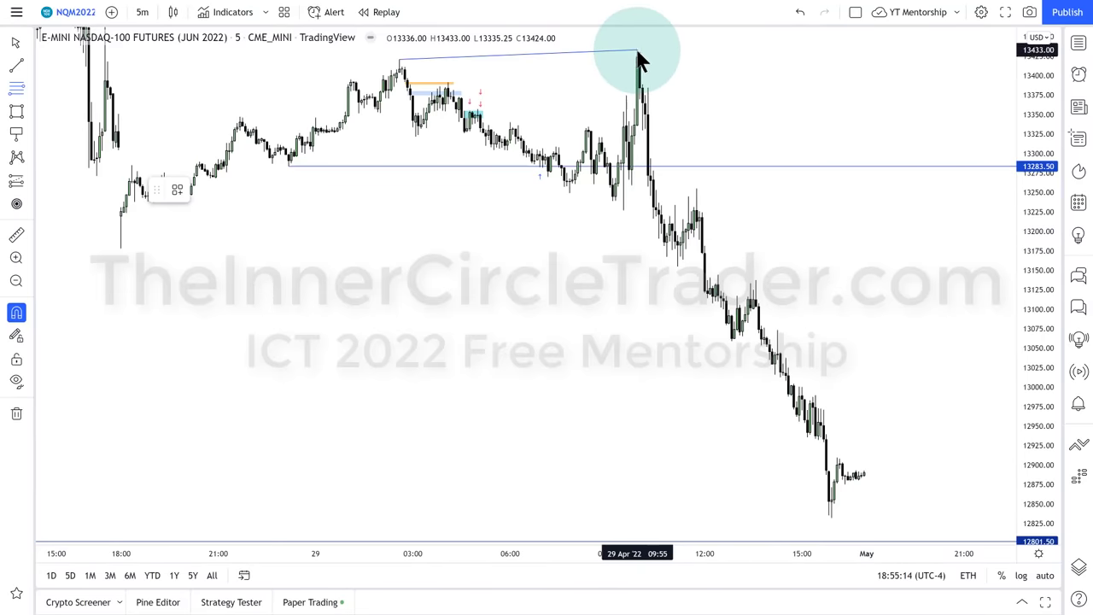
{"action": "left_click", "coordinate": [624, 211]}
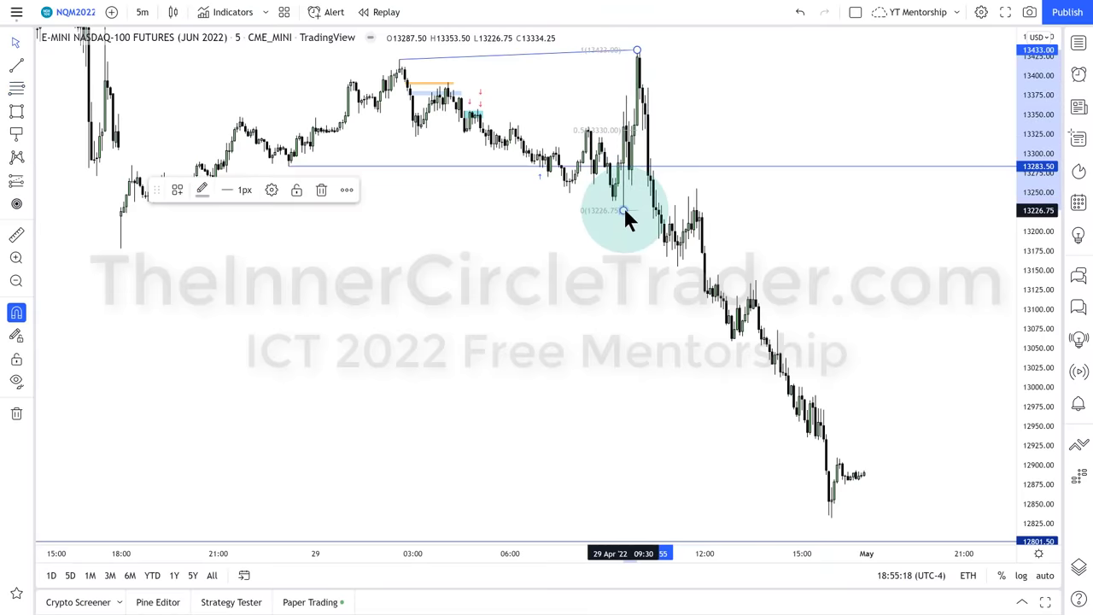
{"action": "left_click", "coordinate": [478, 58]}
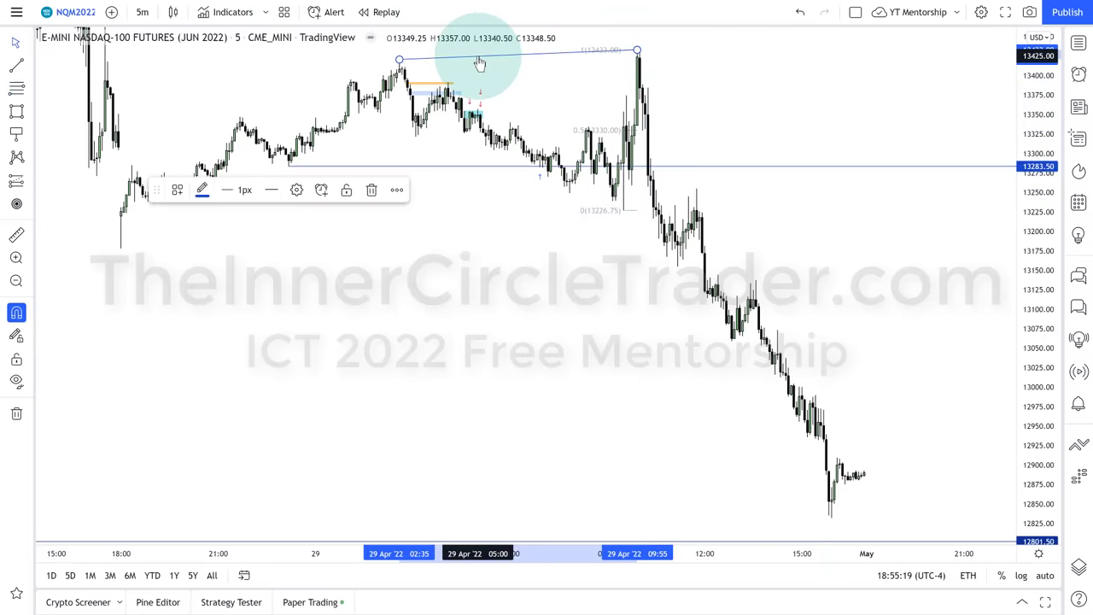
{"action": "key", "text": "Delete"}
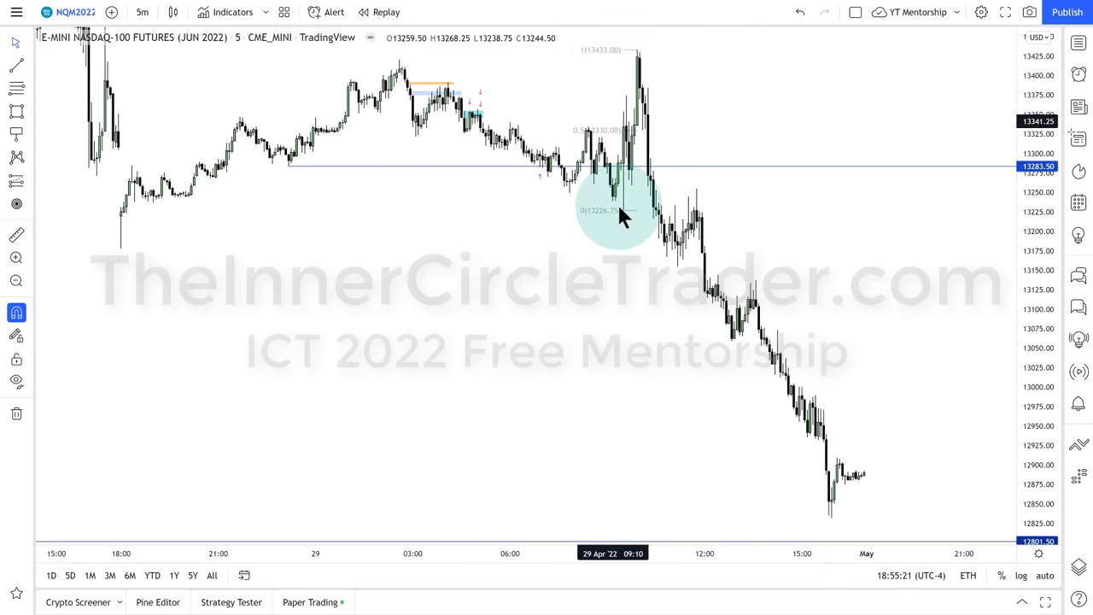
Enable the Fib Retracement levels -0.5, -1, -1.5, -2, -3, -4, -5 and -6, and disable the 0.5 level
{"action": "left_click", "coordinate": [621, 208]}
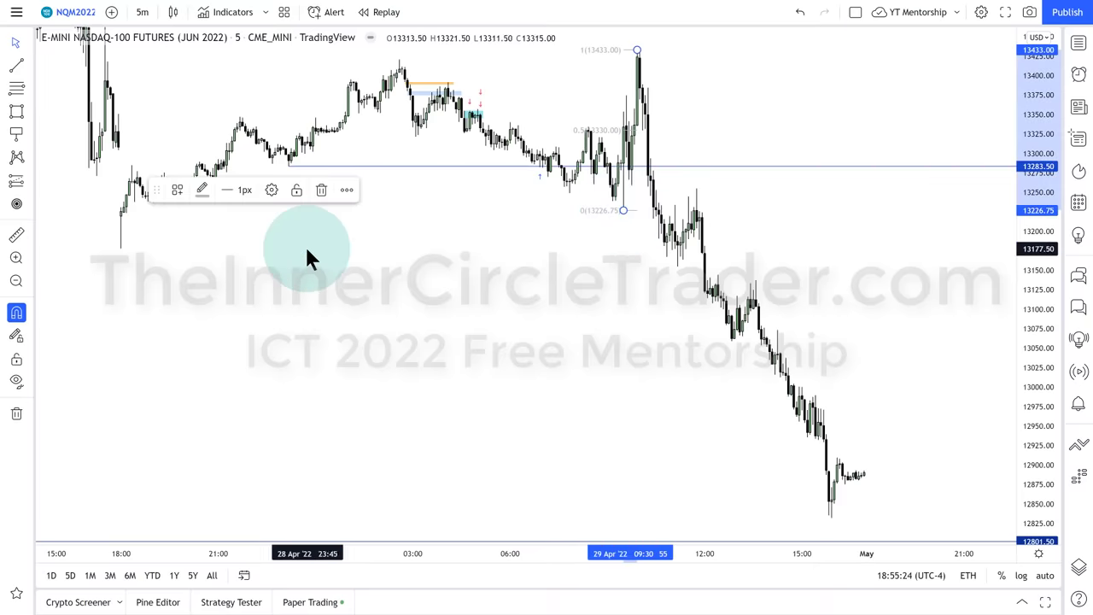
{"action": "left_click", "coordinate": [270, 190]}
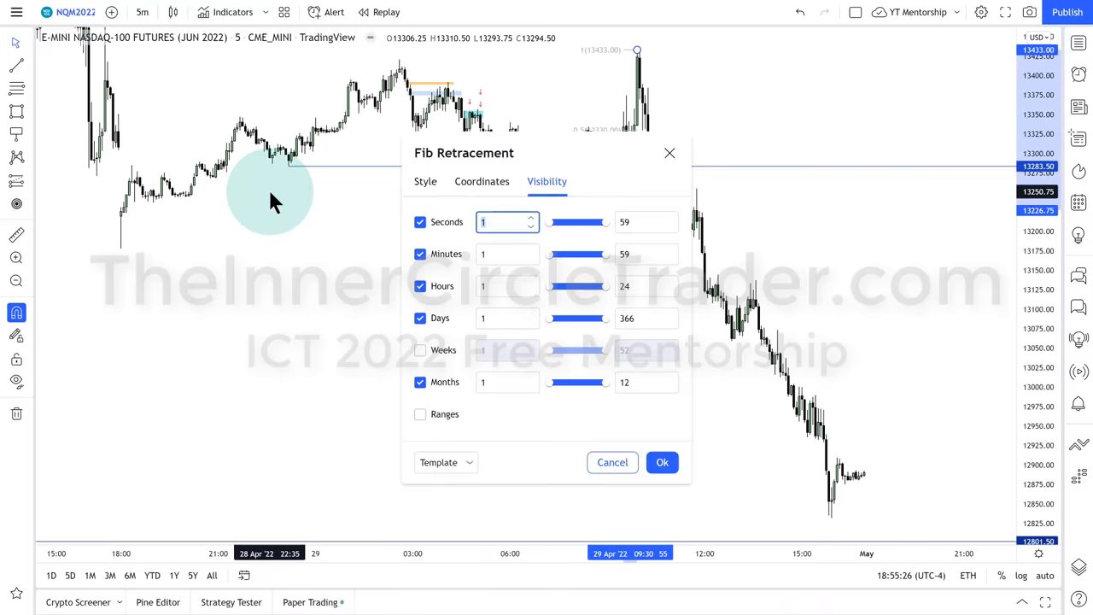
{"action": "left_click", "coordinate": [424, 188]}
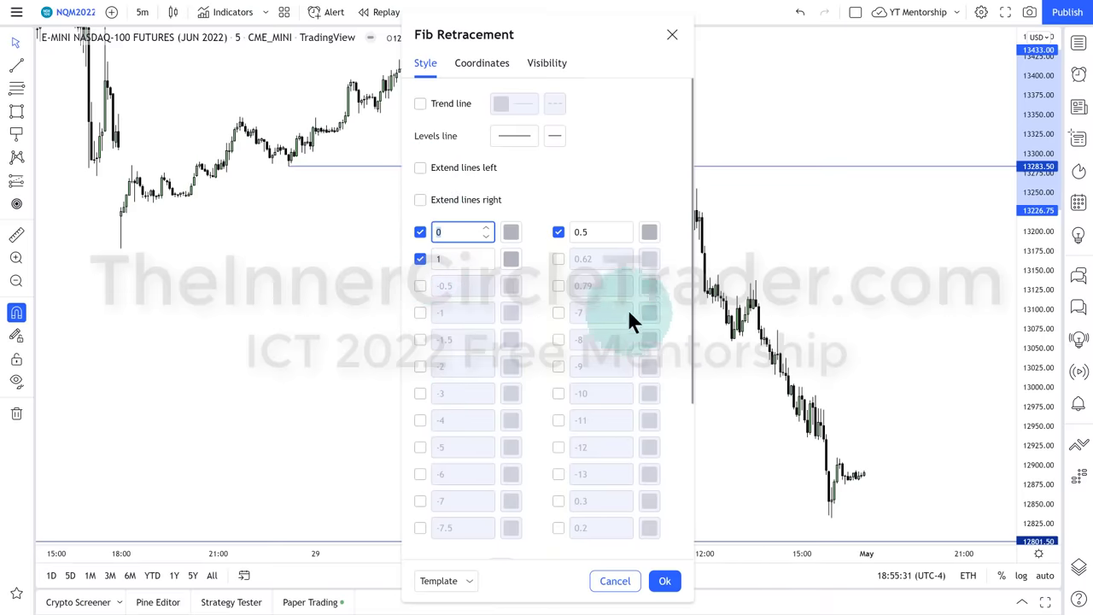
{"action": "left_click", "coordinate": [420, 285]}
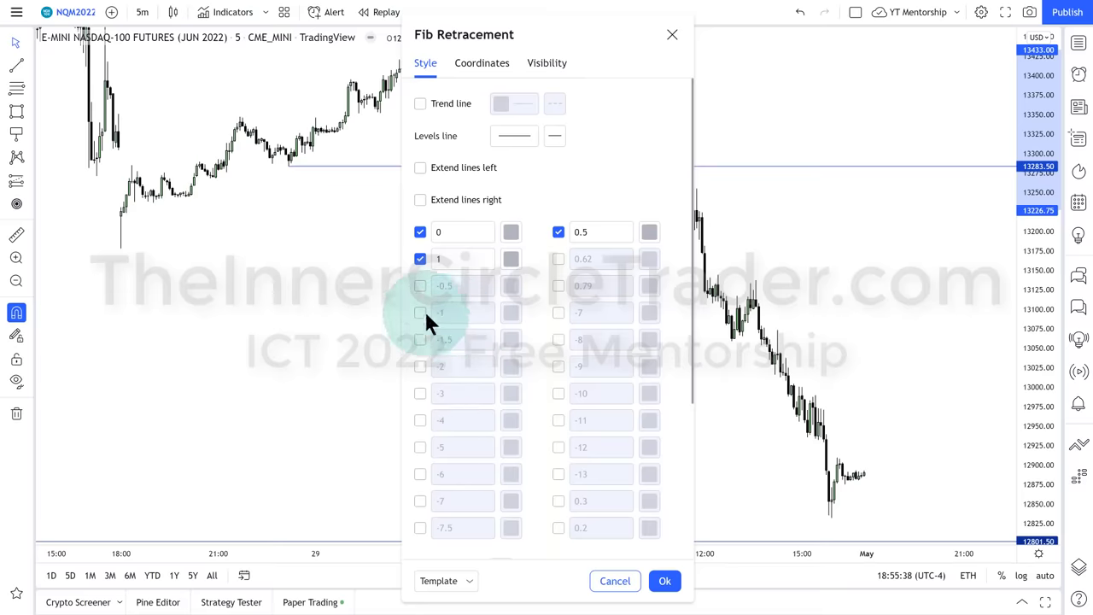
{"action": "left_click", "coordinate": [421, 285]}
{"action": "left_click", "coordinate": [420, 312]}
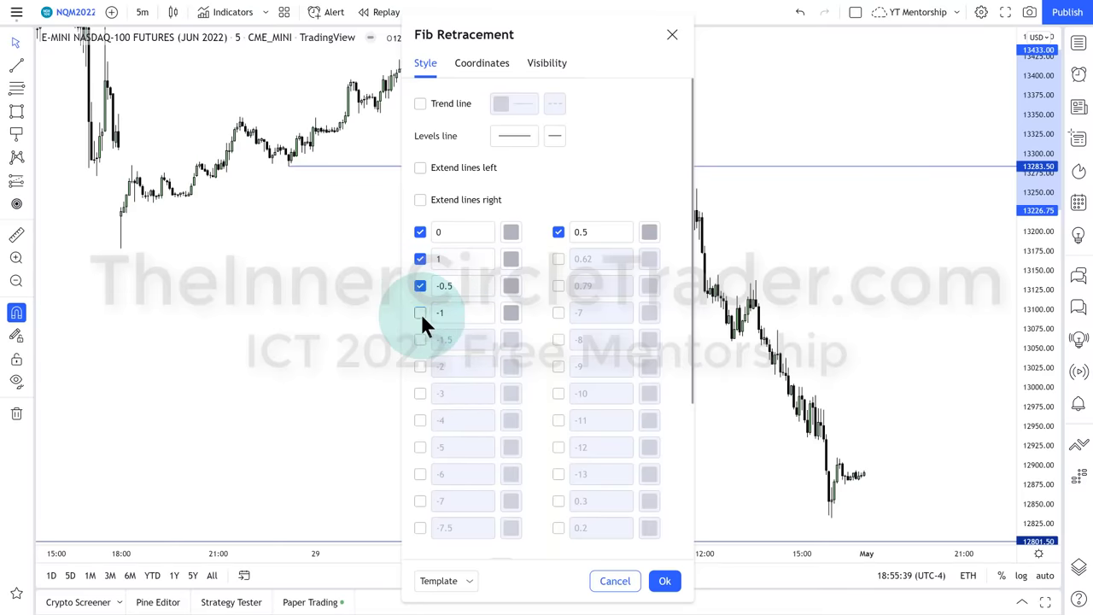
{"action": "left_click", "coordinate": [420, 339]}
{"action": "left_click", "coordinate": [419, 365]}
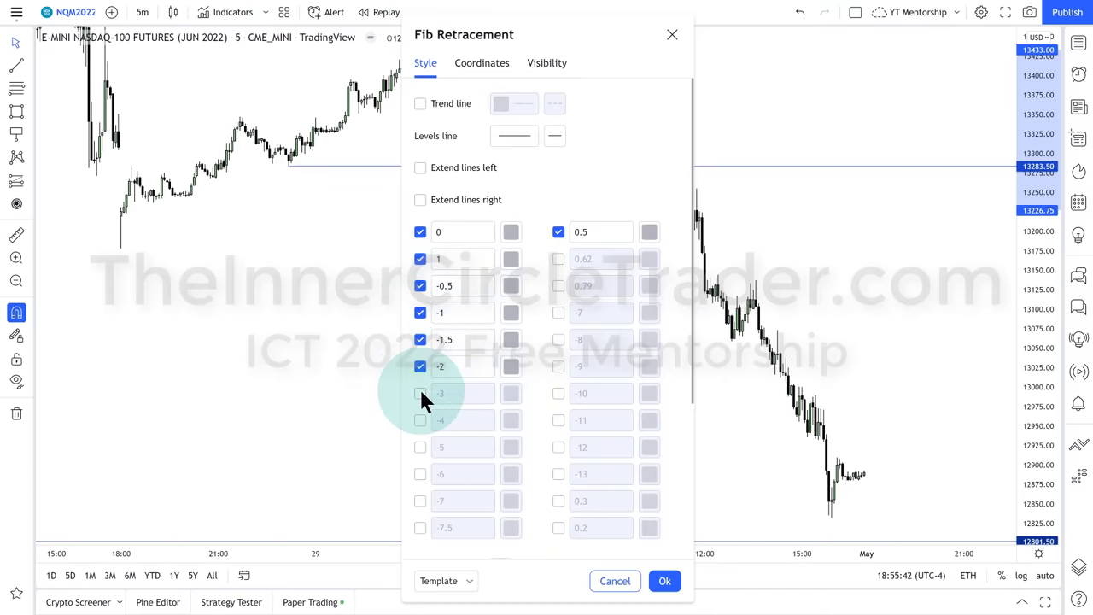
{"action": "left_click", "coordinate": [419, 393]}
{"action": "left_click", "coordinate": [419, 421]}
{"action": "left_click", "coordinate": [419, 447]}
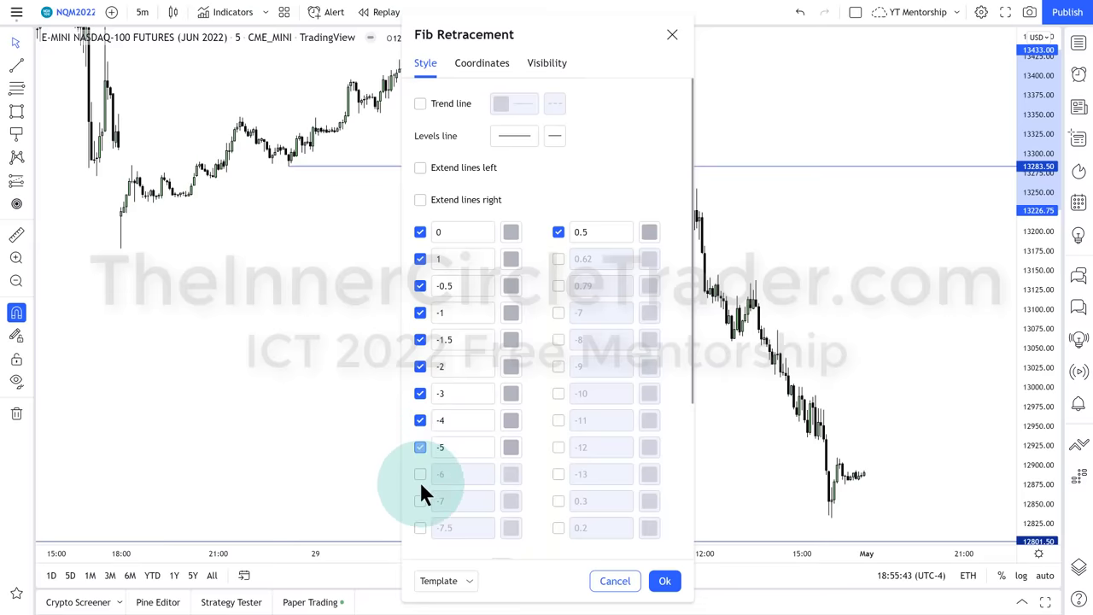
{"action": "left_click", "coordinate": [418, 472]}
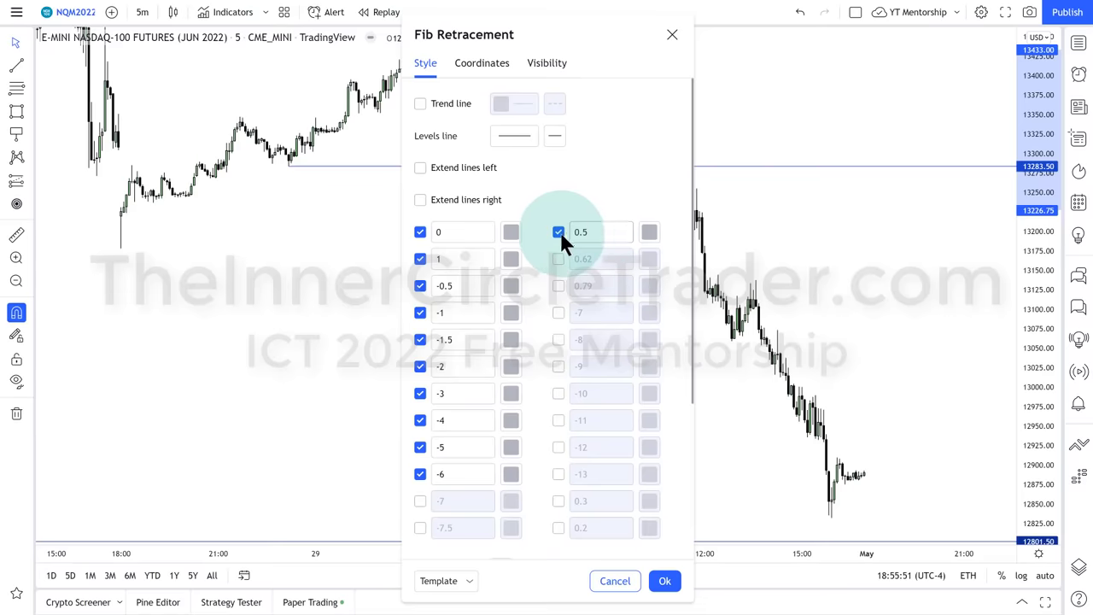
{"action": "left_click", "coordinate": [560, 232]}
{"action": "left_click", "coordinate": [665, 582]}
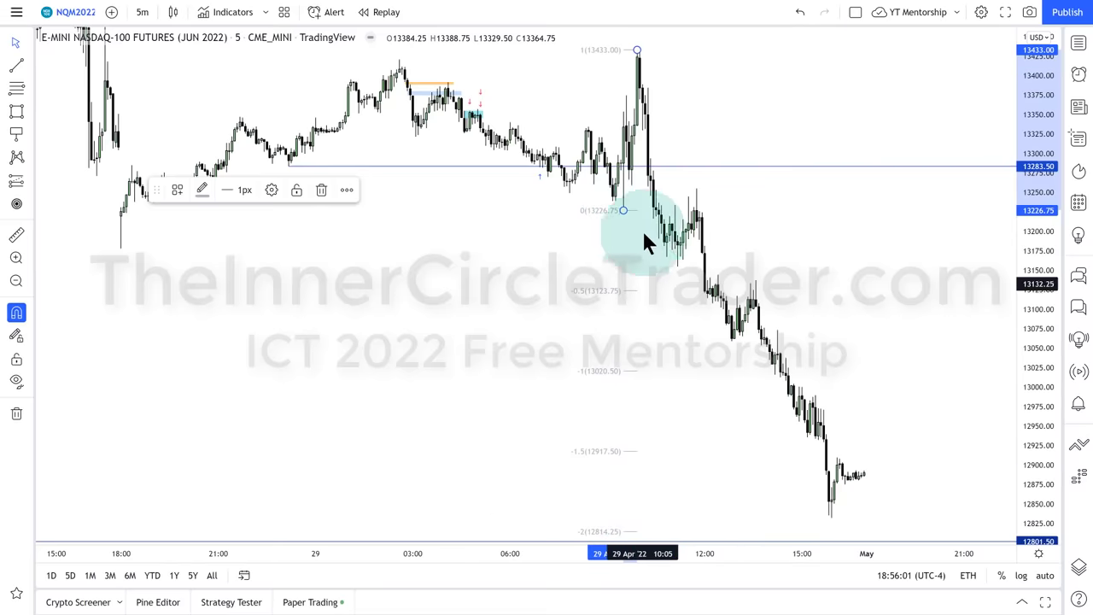
Re-anchor the retracement's low end at 13244.50 at 09:10 and its high end at 13424.00 at 09:55 on 29 April
{"action": "left_click_drag", "start_coordinate": [620, 203], "coordinate": [614, 197]}
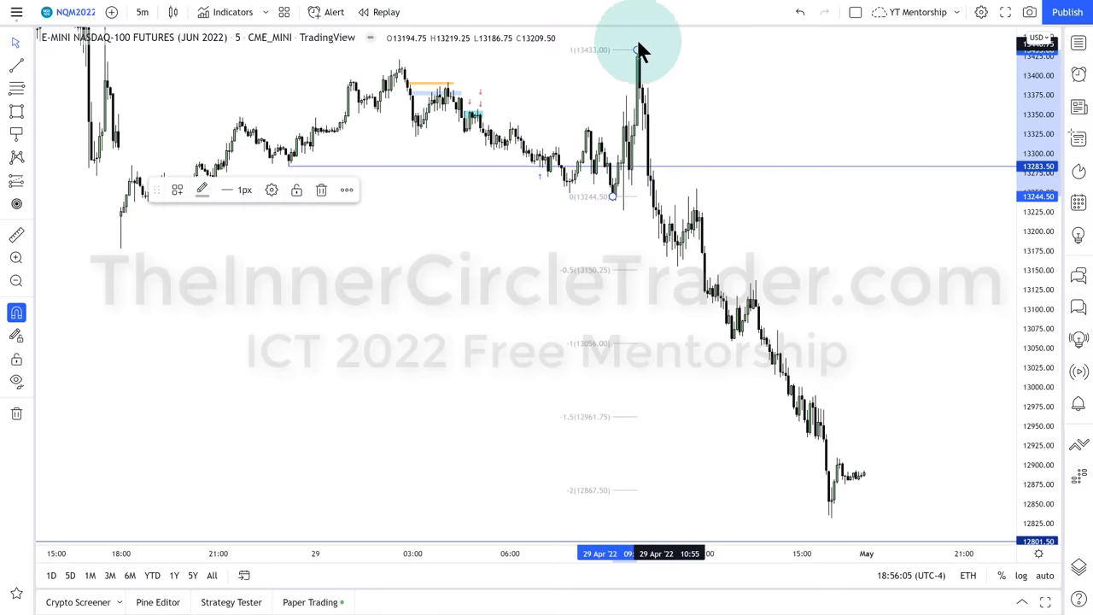
{"action": "left_click_drag", "start_coordinate": [638, 44], "coordinate": [638, 54]}
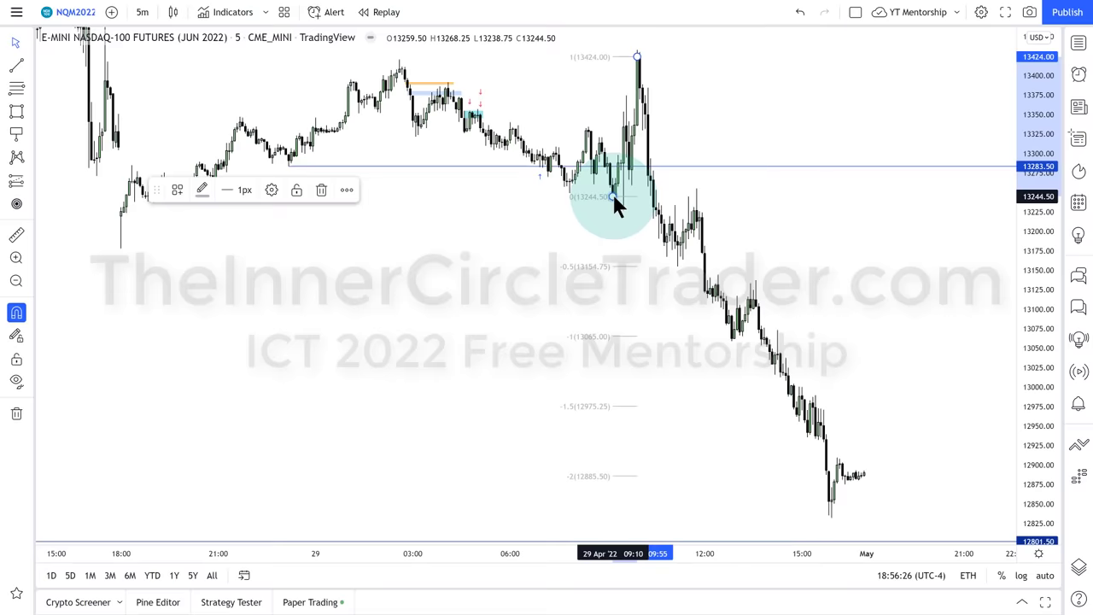
Disable all the retracement's negative extension levels from -0.5 to -6, keeping only 0 and 1
{"action": "left_click", "coordinate": [267, 192]}
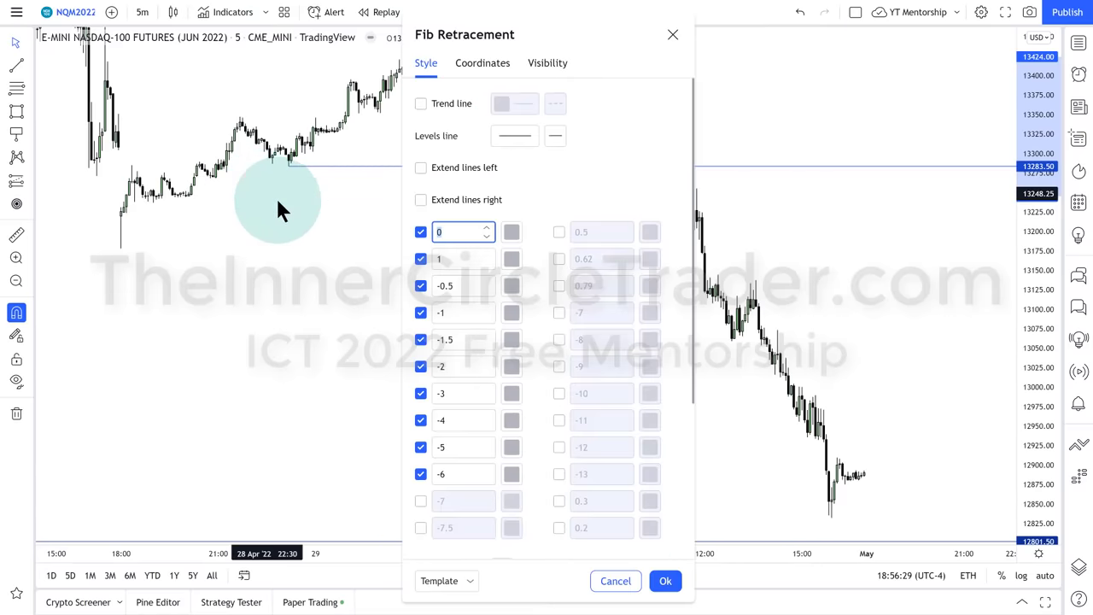
{"action": "left_click", "coordinate": [422, 261]}
{"action": "left_click", "coordinate": [420, 260]}
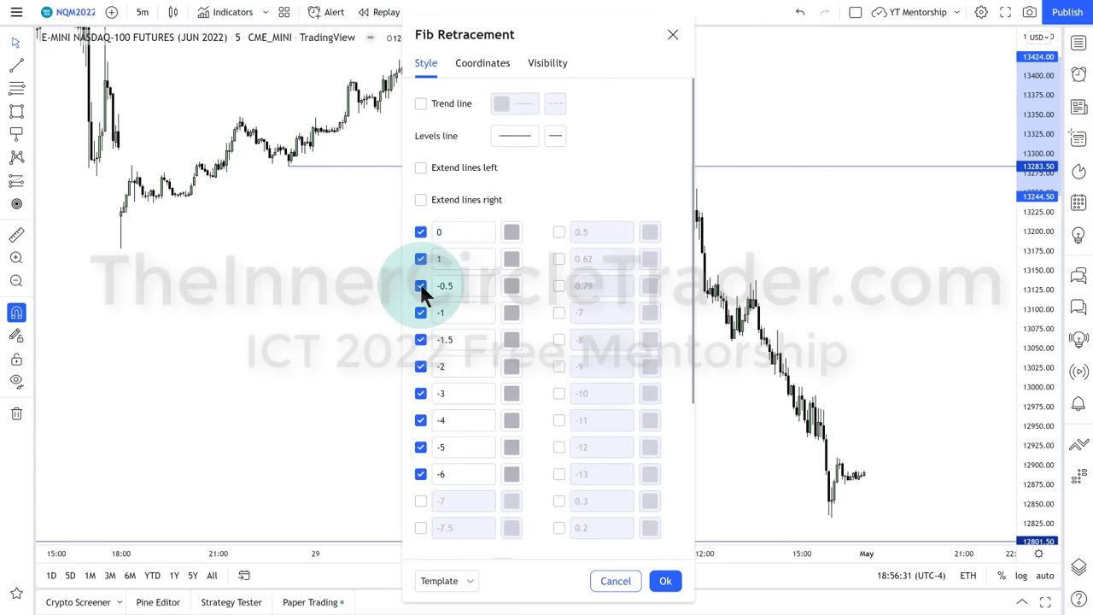
{"action": "left_click", "coordinate": [422, 287]}
{"action": "left_click", "coordinate": [421, 313]}
{"action": "left_click", "coordinate": [421, 341]}
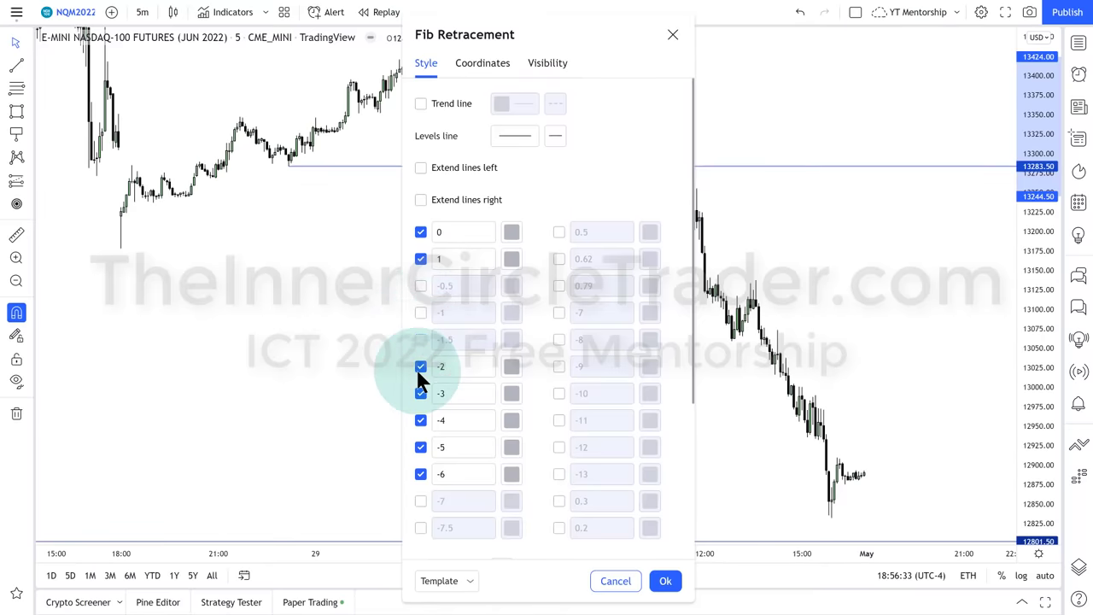
{"action": "left_click", "coordinate": [420, 394]}
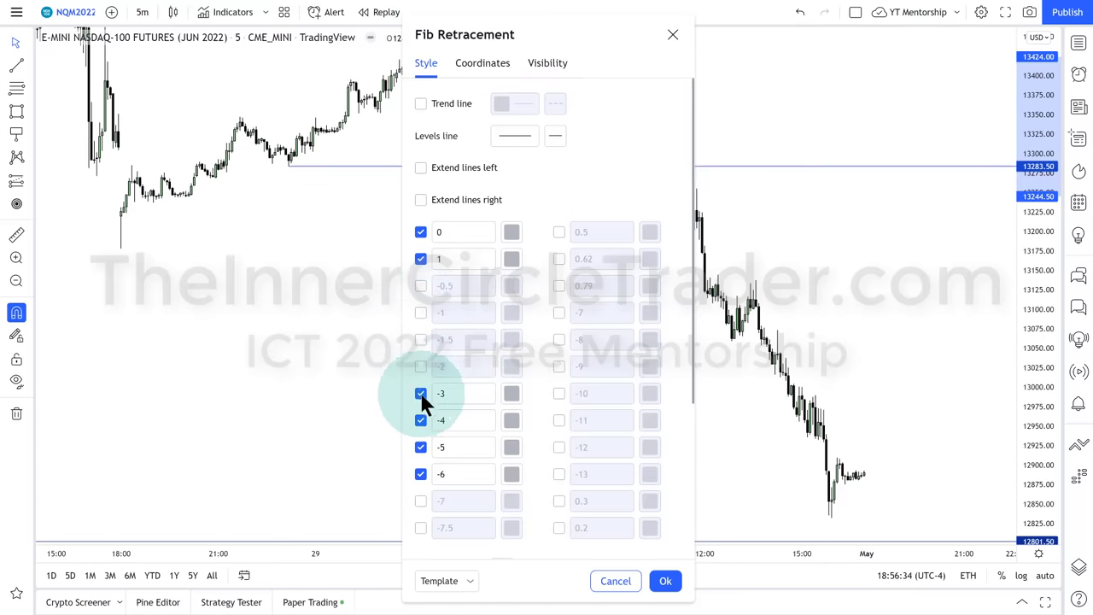
{"action": "left_click", "coordinate": [421, 447]}
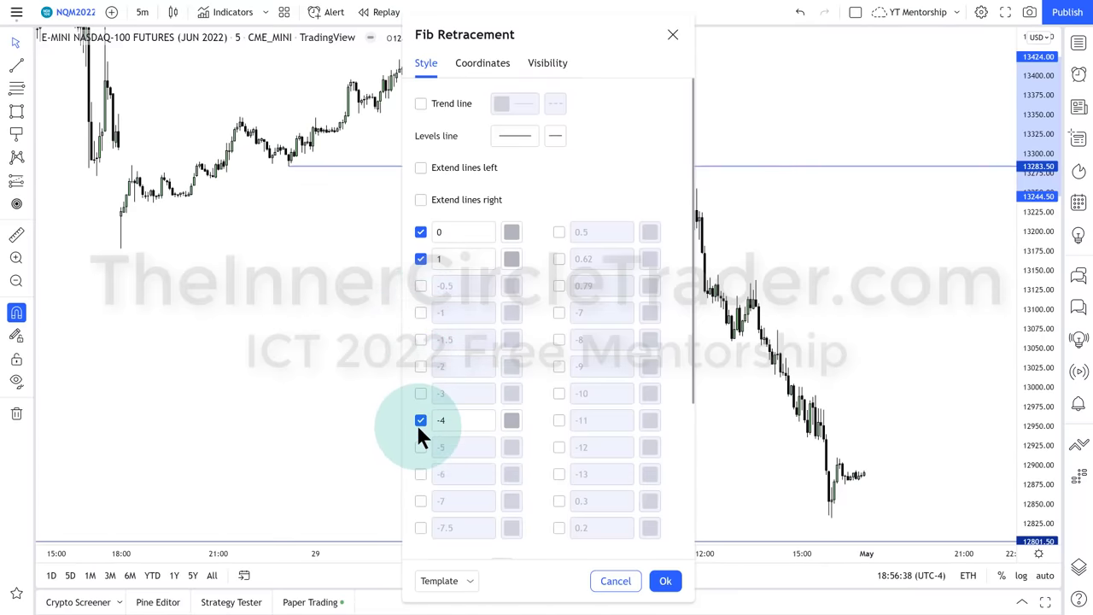
{"action": "left_click", "coordinate": [419, 422]}
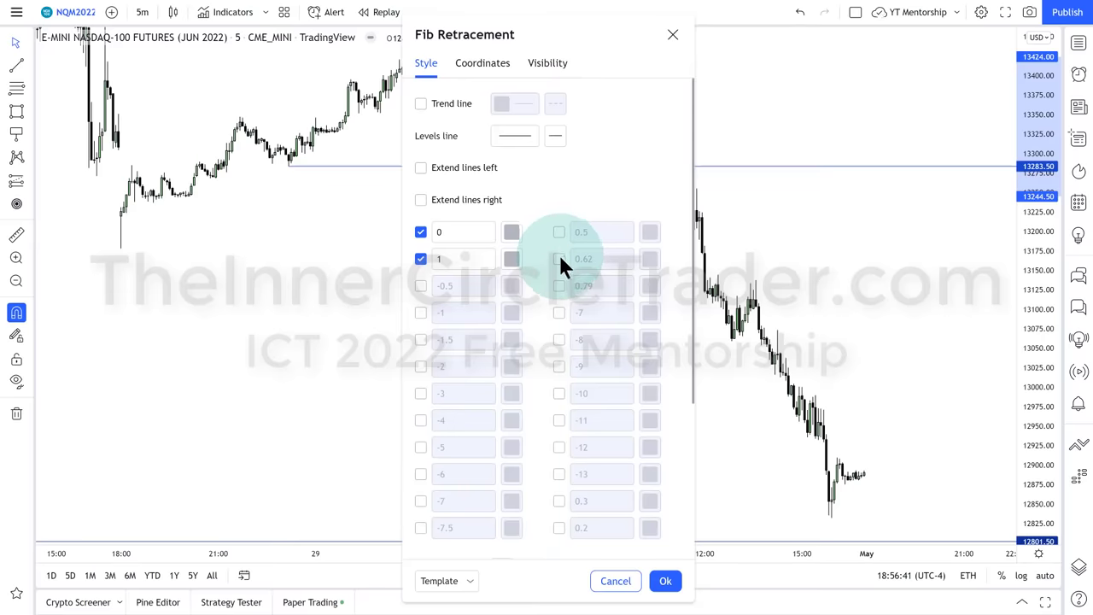
Enable the retracement's 0.62 and 0.79 levels and colour both red
{"action": "left_click", "coordinate": [559, 258]}
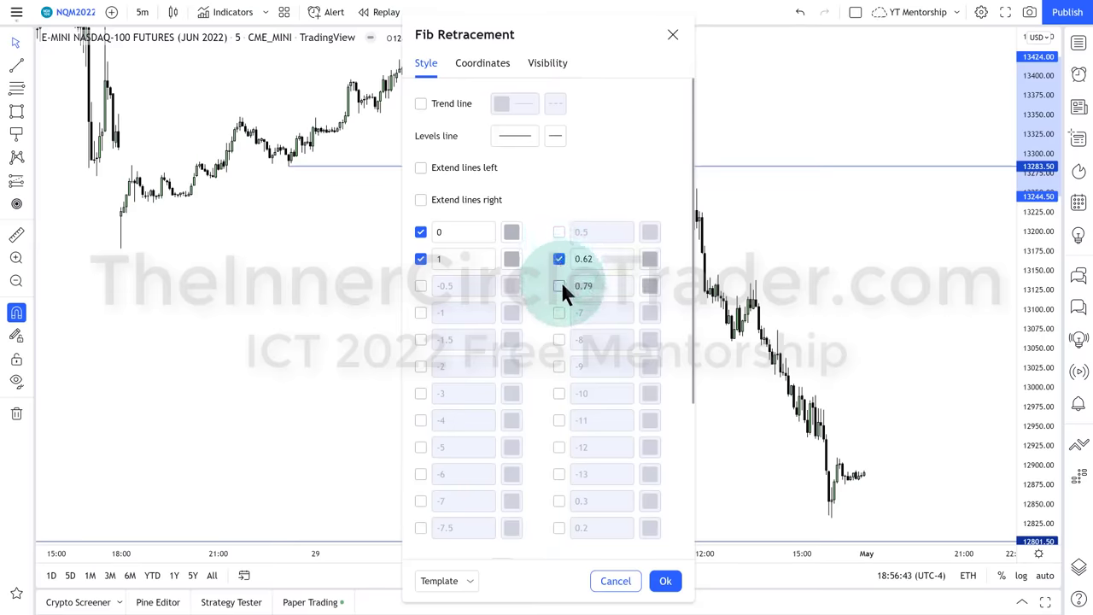
{"action": "left_click", "coordinate": [559, 286]}
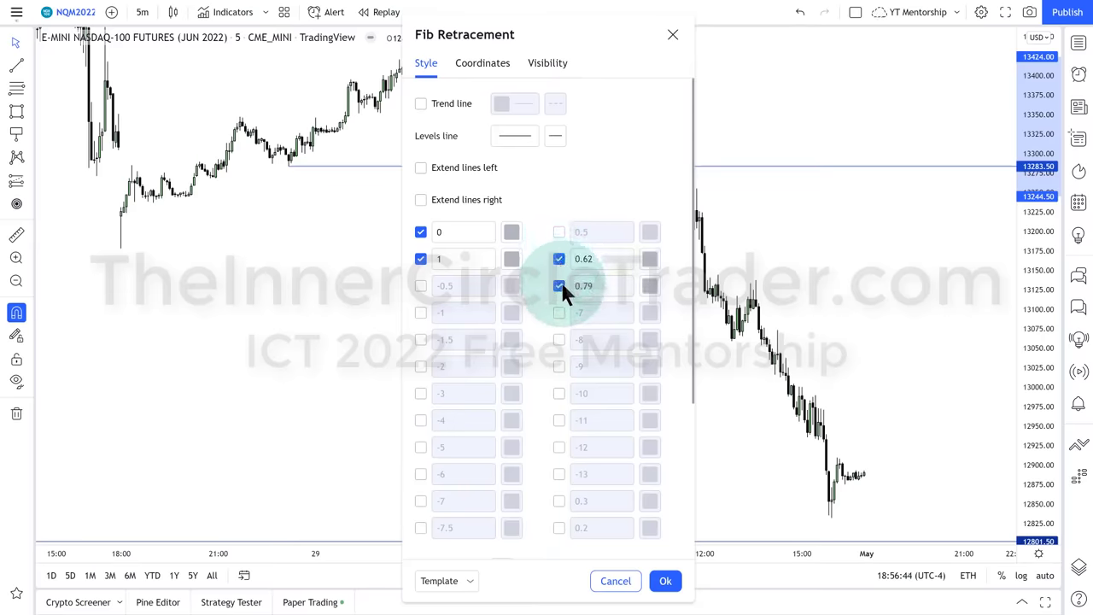
{"action": "left_click", "coordinate": [650, 259]}
{"action": "left_click", "coordinate": [653, 299]}
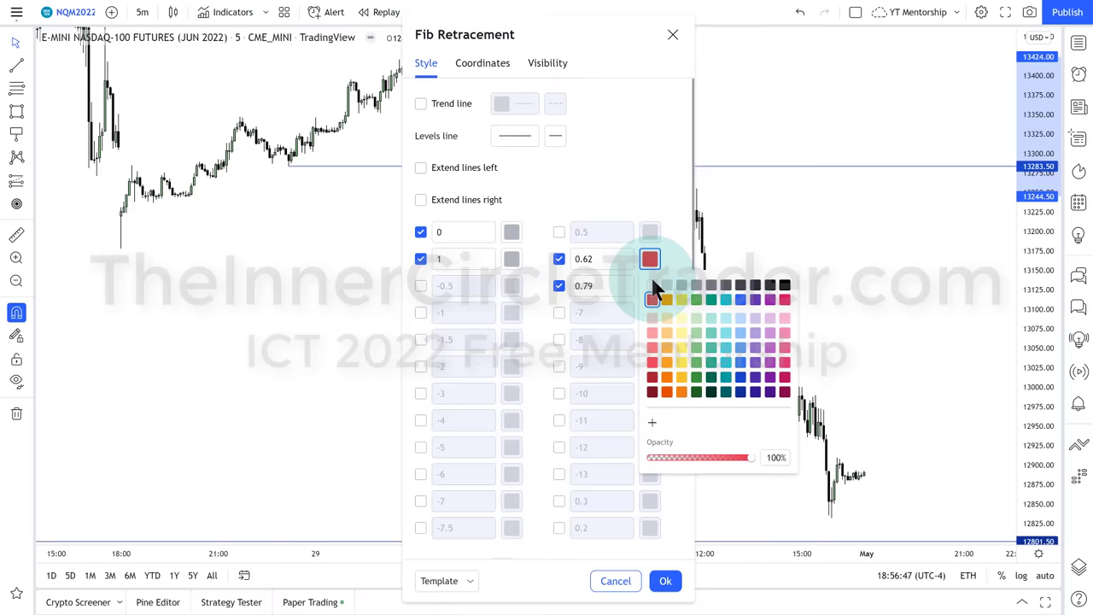
{"action": "left_click", "coordinate": [608, 287]}
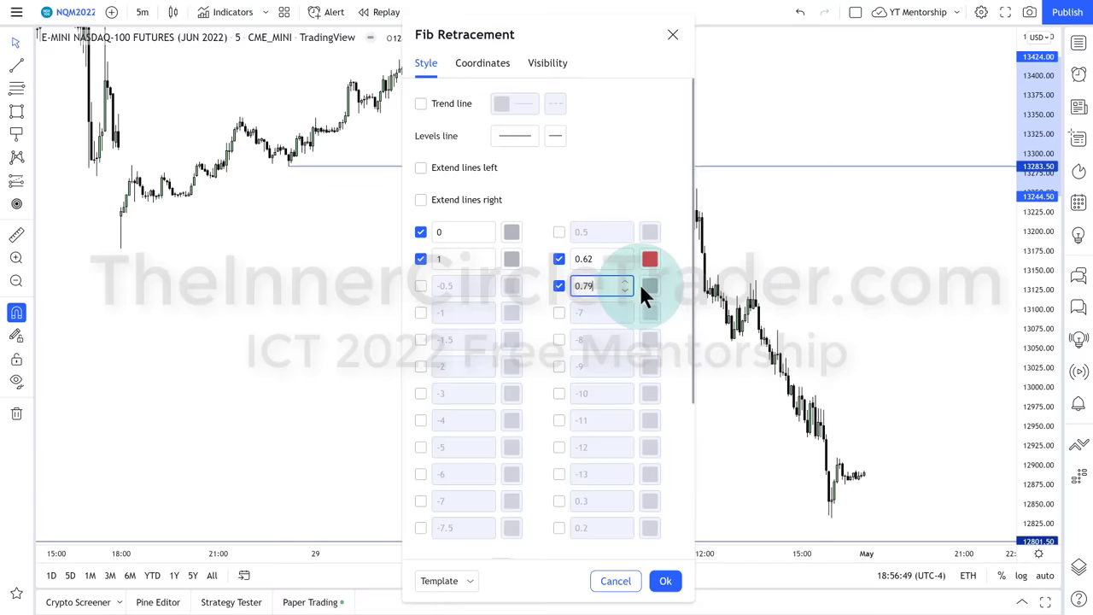
{"action": "left_click", "coordinate": [644, 284]}
{"action": "left_click", "coordinate": [653, 327]}
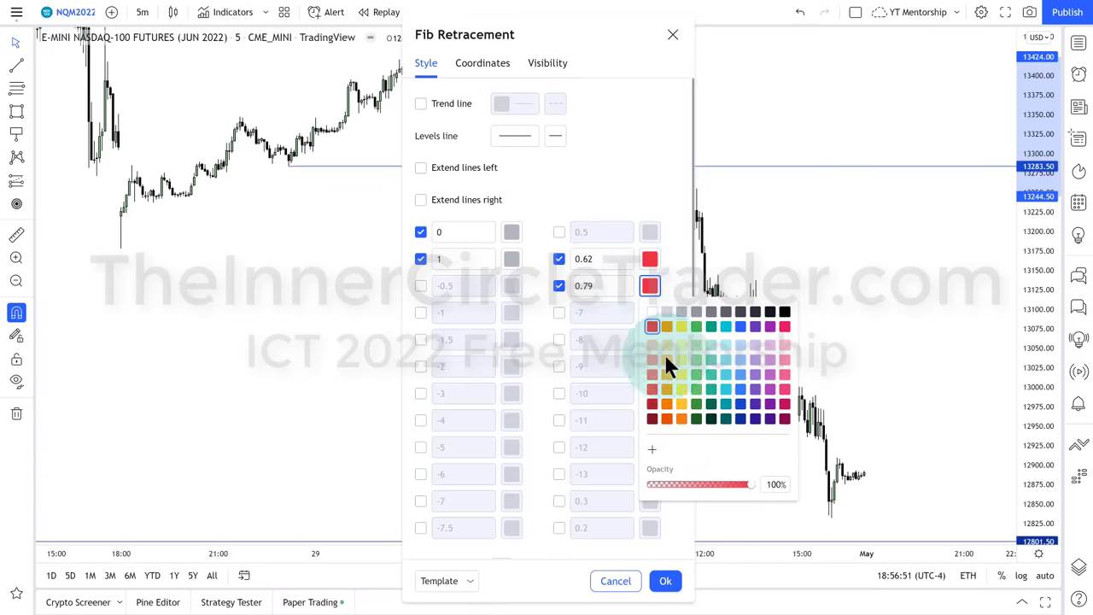
{"action": "left_click", "coordinate": [666, 582]}
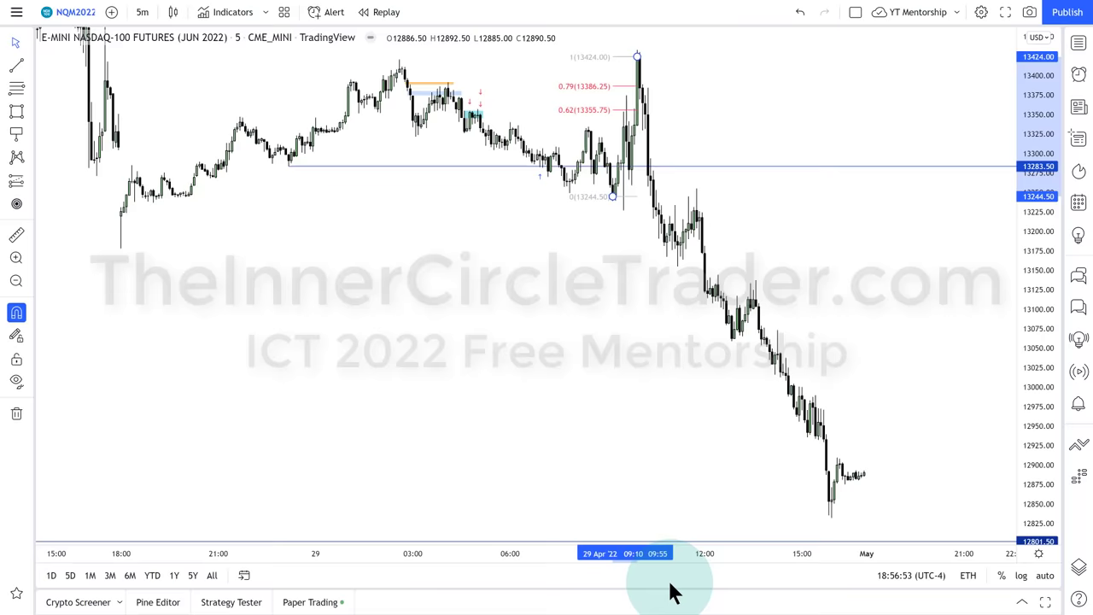
{"action": "left_click", "coordinate": [652, 346]}
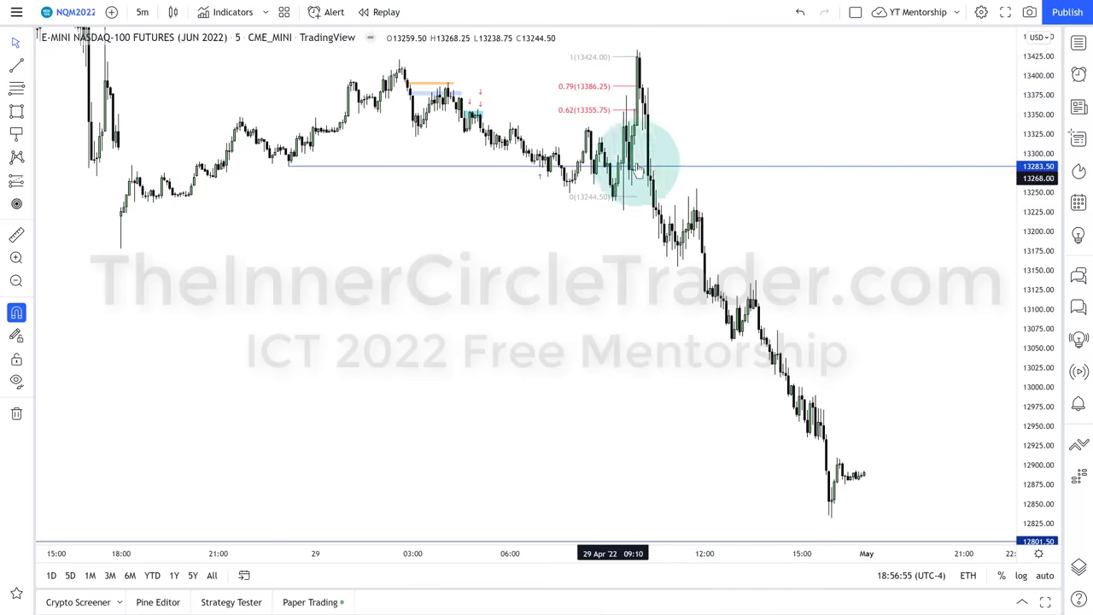
Move the retracement's anchors to the 13420.50 high at 02:35 and the 13321.50 low at 03:05 on 29 April
{"action": "left_click_drag", "start_coordinate": [637, 56], "coordinate": [399, 59]}
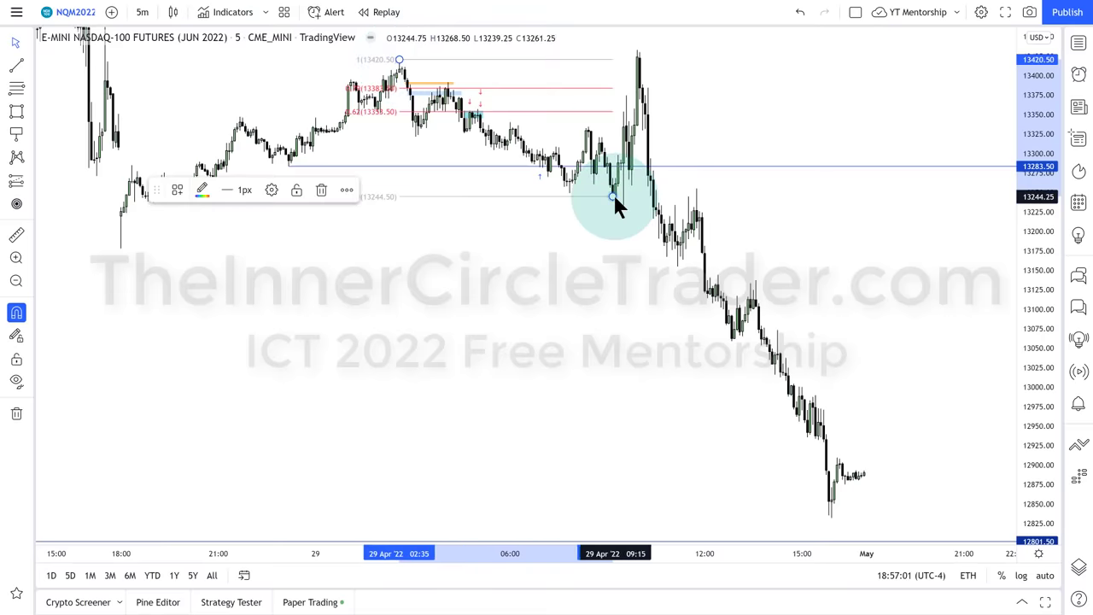
{"action": "left_click_drag", "start_coordinate": [612, 196], "coordinate": [415, 136]}
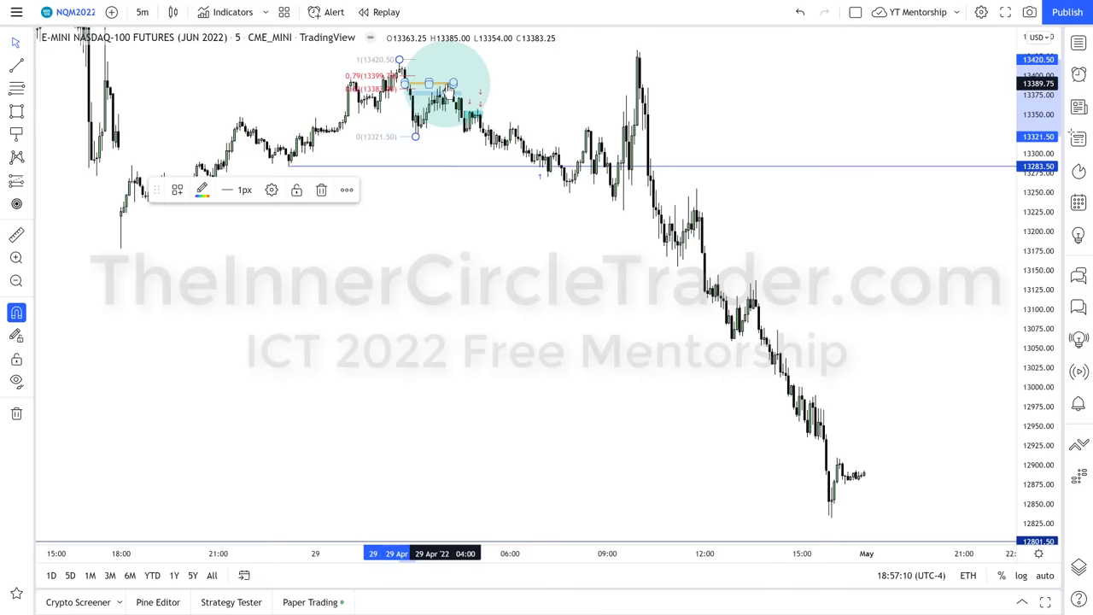
Examine the retracement's 0.62 and 0.79 levels against the orange and blue gap zones and the price action that follows on 29 April
{"action": "left_click", "coordinate": [16, 258]}
{"action": "mouse_move", "coordinate": [354, 54]}
{"action": "left_mouse_down"}
{"action": "mouse_move", "coordinate": [438, 99]}
{"action": "mouse_move", "coordinate": [465, 158]}
{"action": "left_mouse_up"}
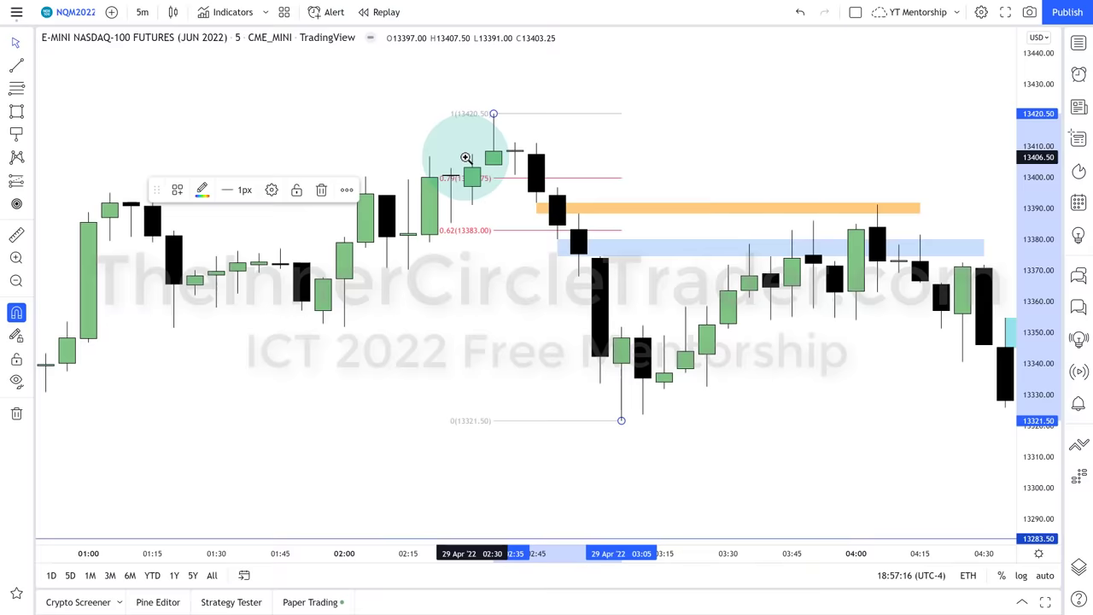
{"action": "double_click", "coordinate": [1040, 340]}
{"action": "left_click", "coordinate": [526, 304]}
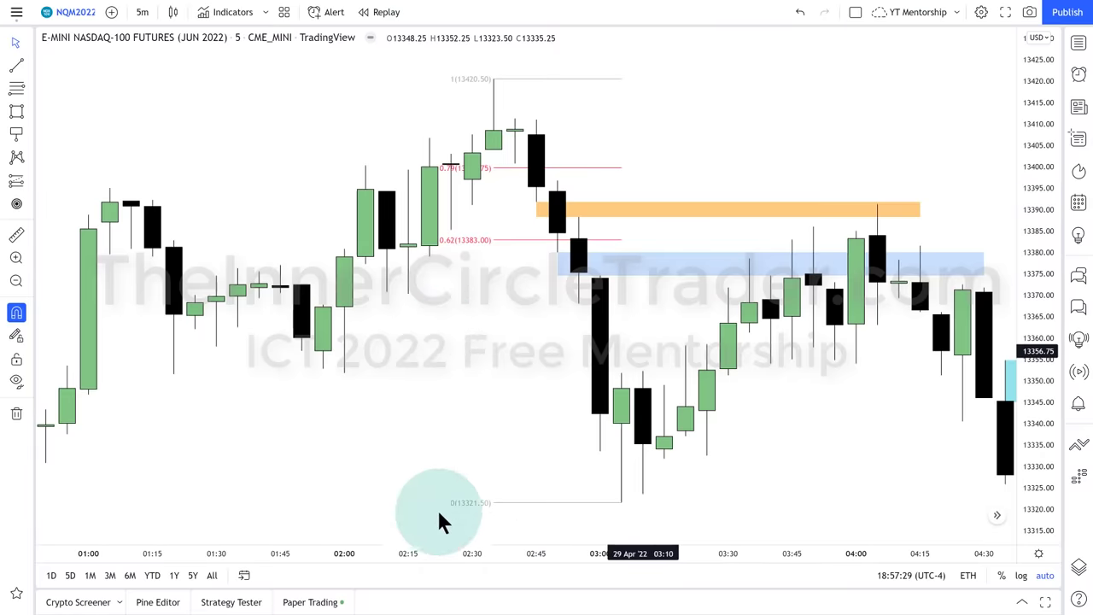
{"action": "left_click_drag", "start_coordinate": [410, 553], "coordinate": [609, 486]}
{"action": "left_click", "coordinate": [494, 513]}
{"action": "left_click", "coordinate": [494, 515]}
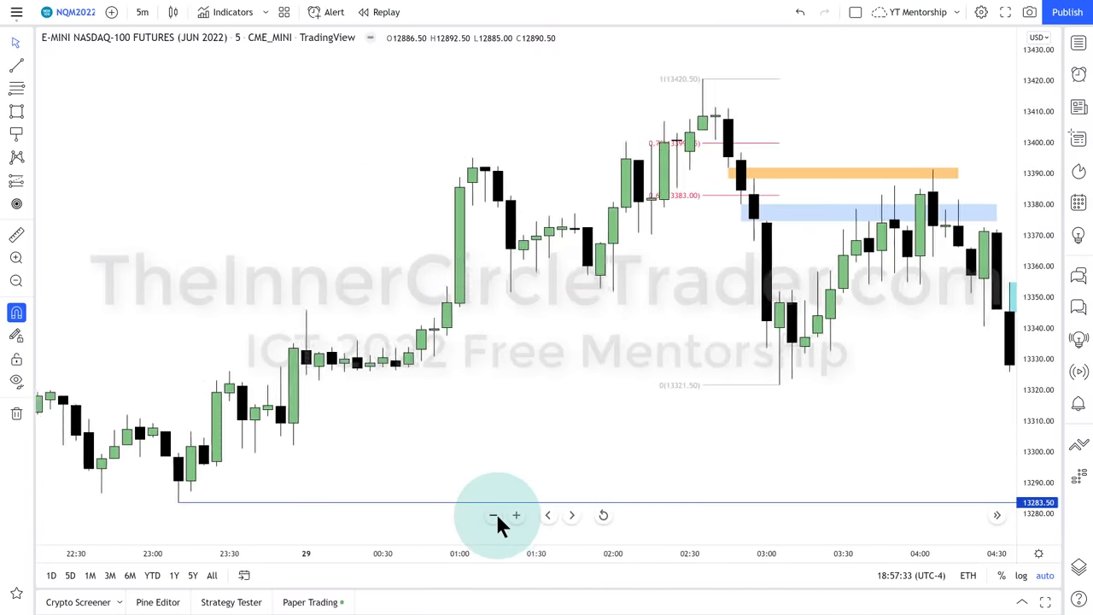
{"action": "scroll", "coordinate": [732, 422], "scroll_direction": "down", "scroll_amount": 3}
{"action": "left_click_drag", "start_coordinate": [939, 418], "coordinate": [580, 410]}
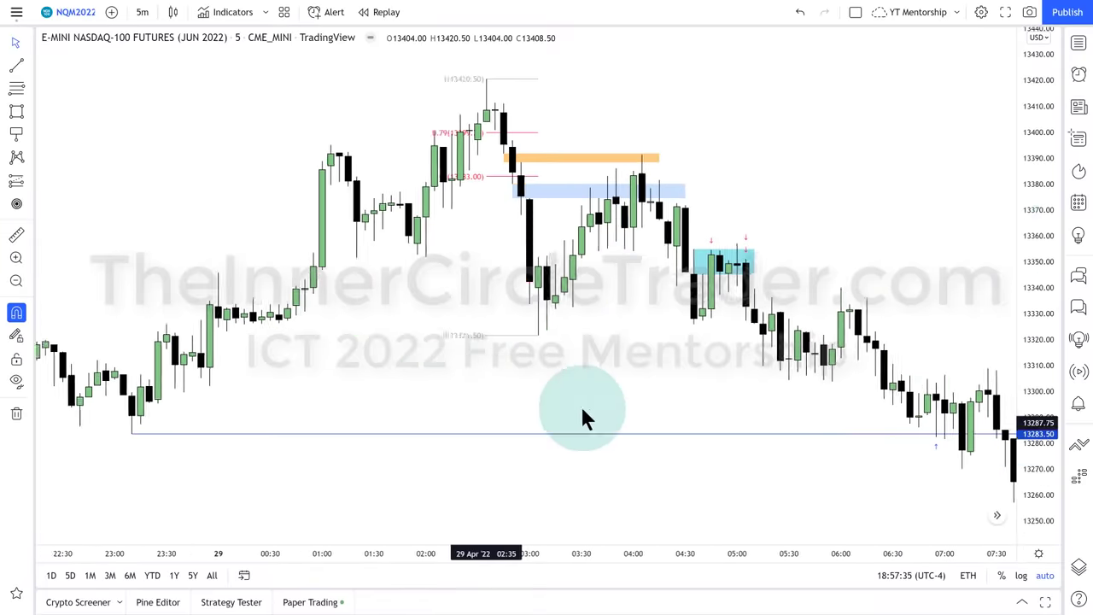
Enable the Fib retracement's -1, -1.5 and -2 extension levels
{"action": "left_click_drag", "start_coordinate": [1066, 199], "coordinate": [781, 446]}
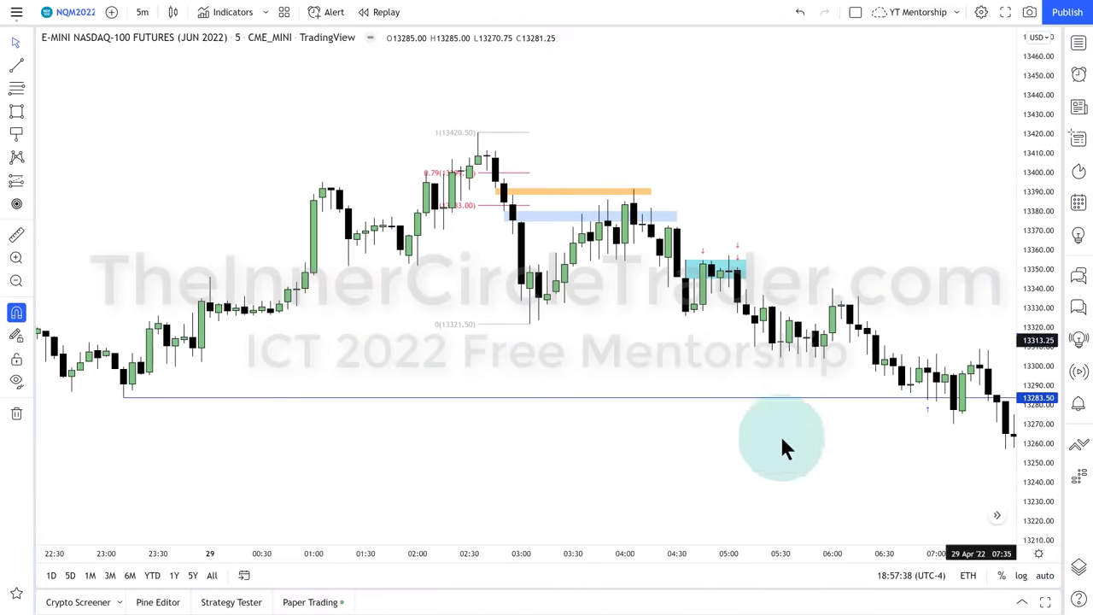
{"action": "left_click_drag", "start_coordinate": [829, 552], "coordinate": [944, 552]}
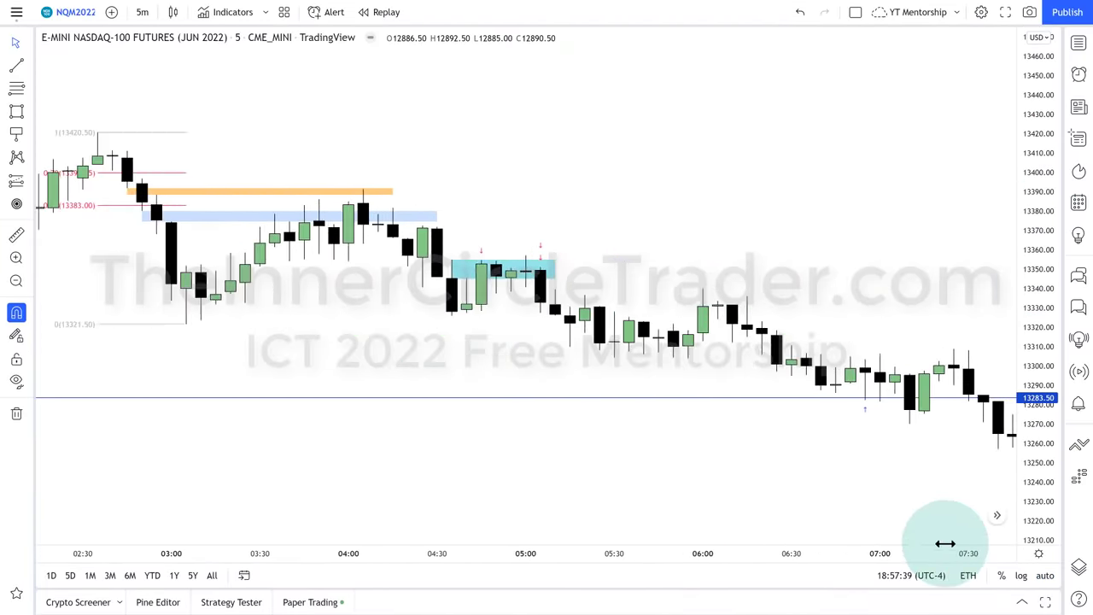
{"action": "scroll", "coordinate": [945, 552], "scroll_direction": "down", "scroll_amount": 5}
{"action": "left_click_drag", "start_coordinate": [710, 435], "coordinate": [554, 393]}
{"action": "left_click_drag", "start_coordinate": [629, 419], "coordinate": [558, 440]}
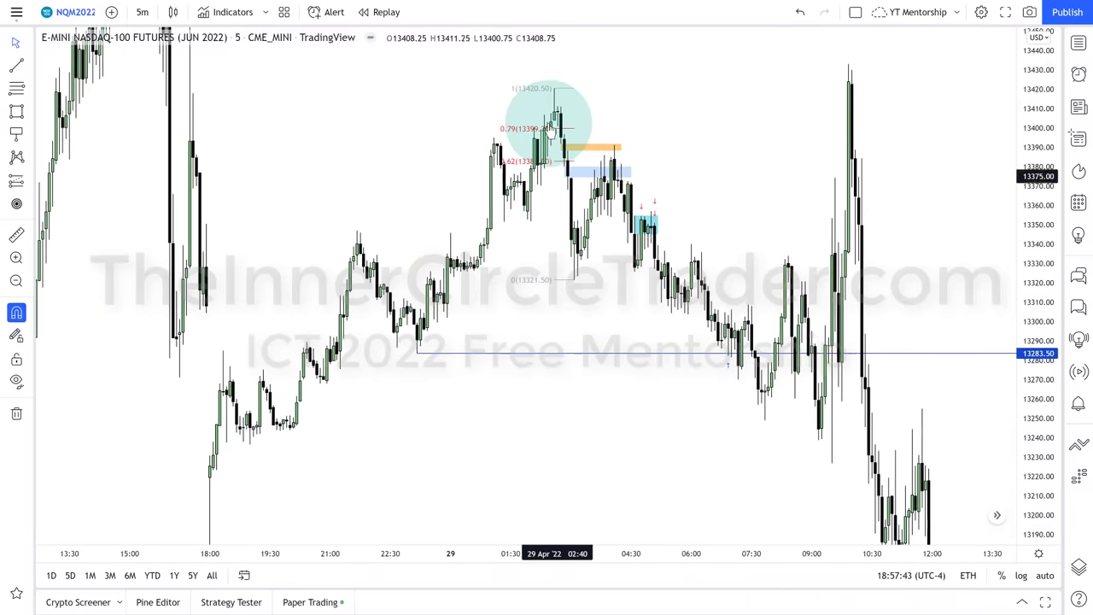
{"action": "left_click", "coordinate": [574, 280]}
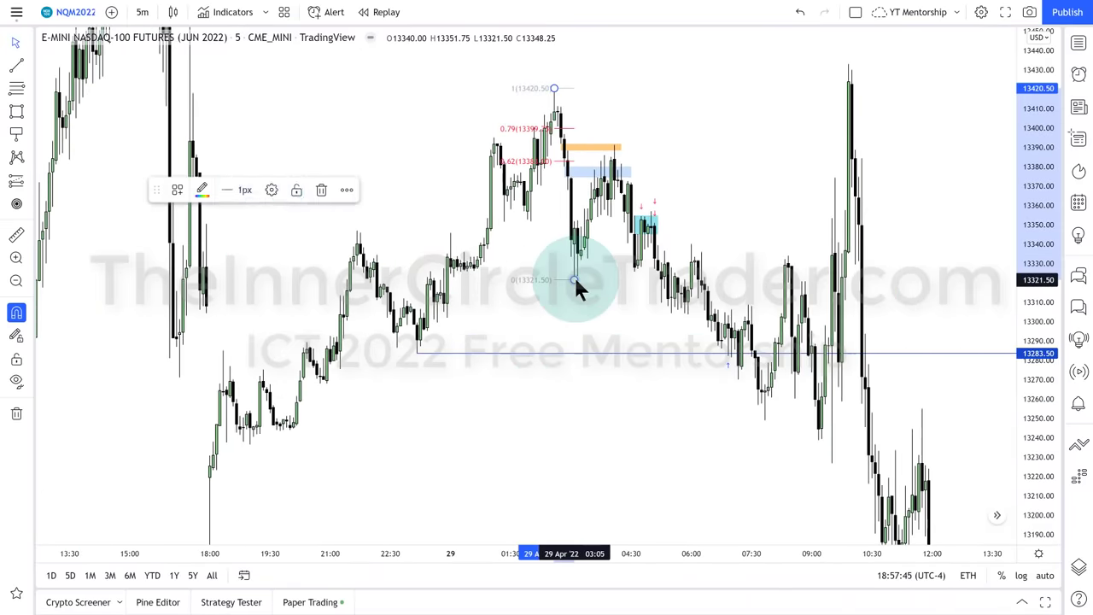
{"action": "left_click", "coordinate": [269, 190]}
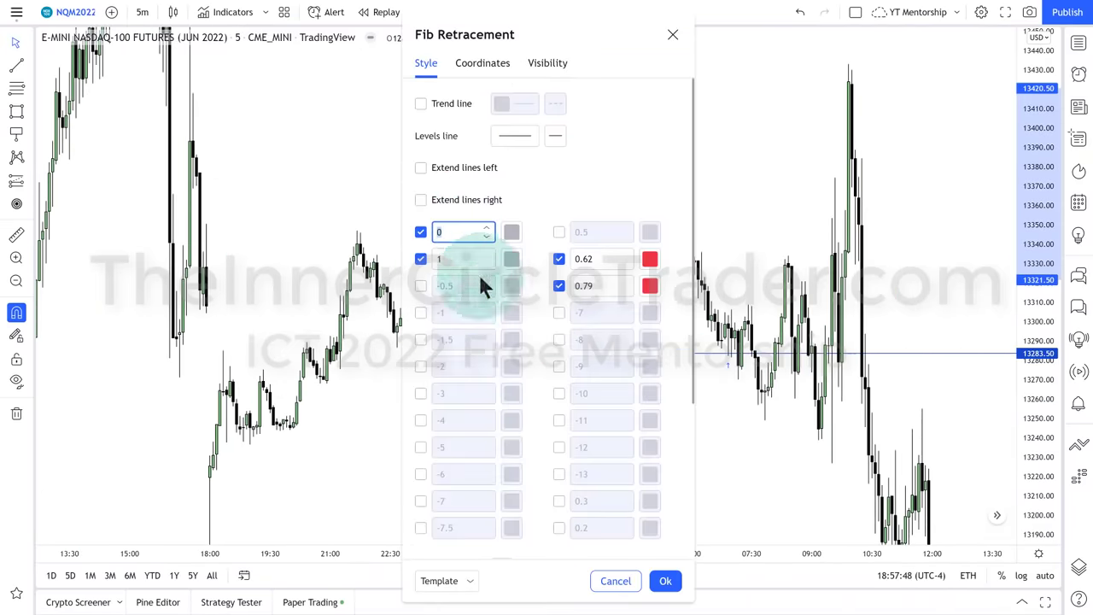
{"action": "mouse_move", "coordinate": [438, 36]}
{"action": "left_mouse_down"}
{"action": "mouse_move", "coordinate": [229, 25]}
{"action": "mouse_move", "coordinate": [151, 51]}
{"action": "left_mouse_up"}
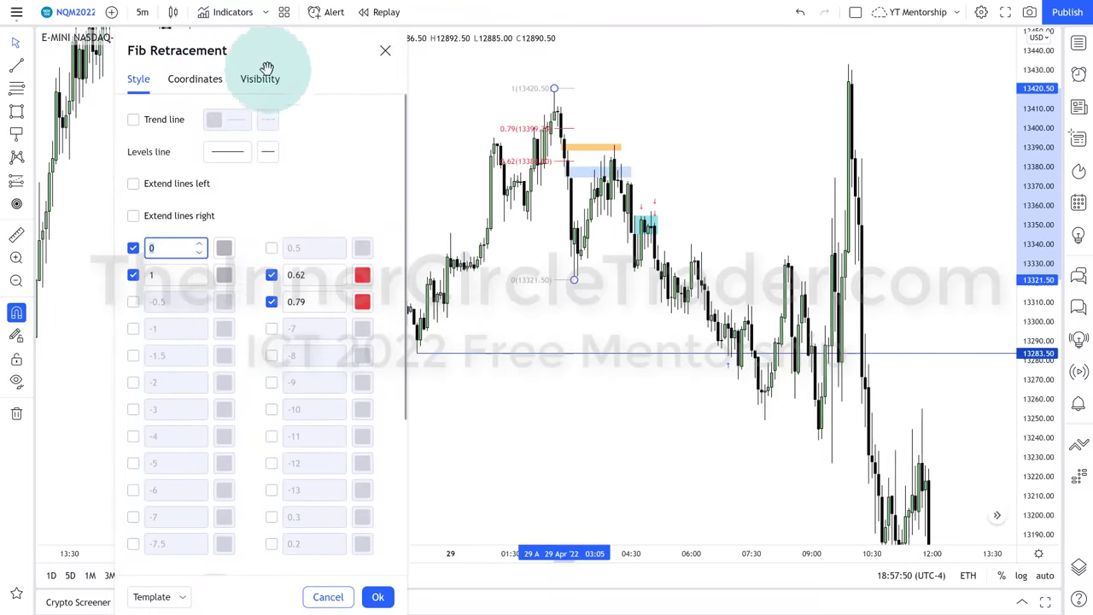
{"action": "left_click", "coordinate": [132, 329]}
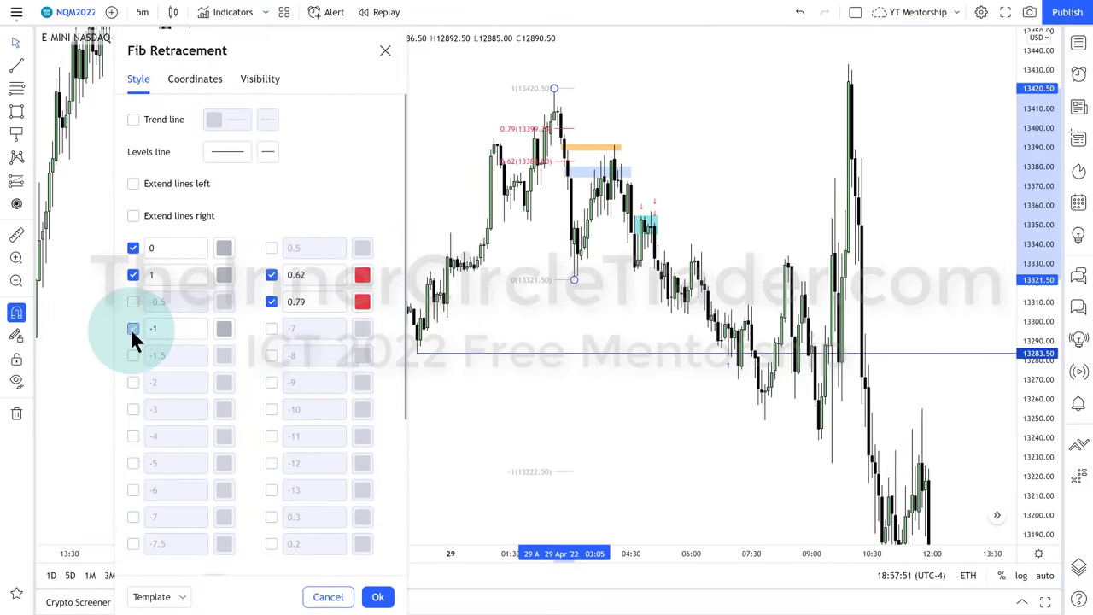
{"action": "left_click", "coordinate": [133, 383]}
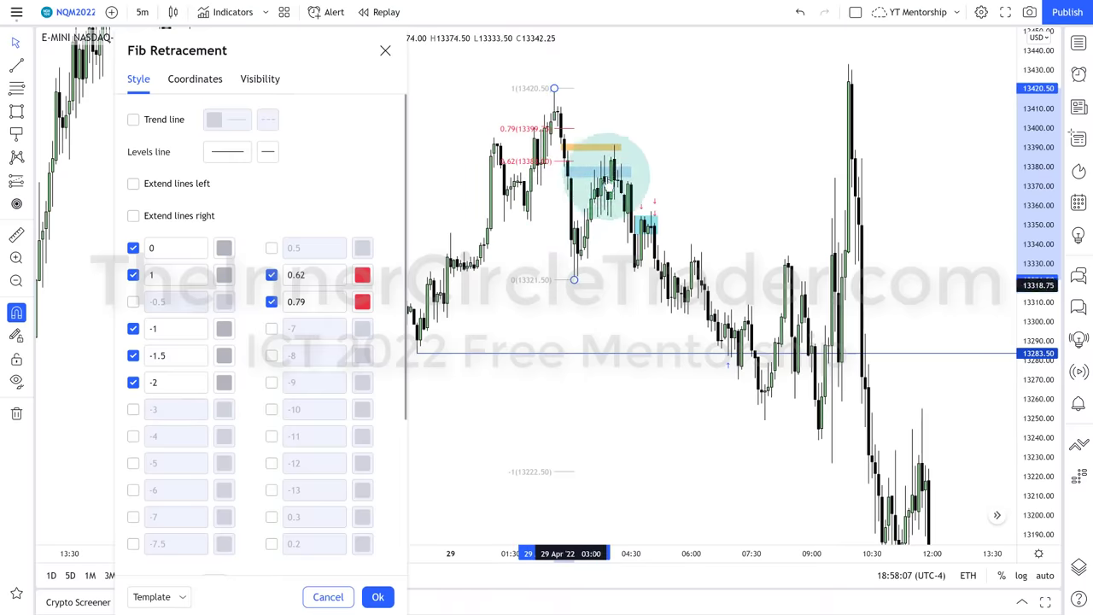
Move the retracement's anchors to the candle bodies at 13408.50 at 02:35 and 13334.00 at 03:15 on 29 April
{"action": "left_click", "coordinate": [618, 150]}
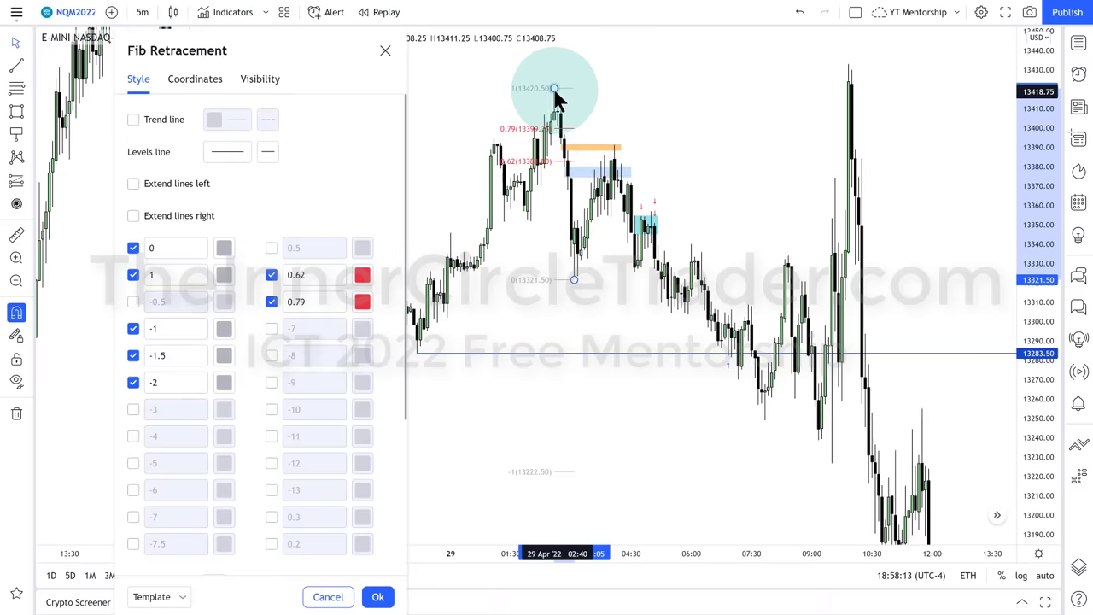
{"action": "left_click", "coordinate": [560, 109]}
{"action": "left_click_drag", "start_coordinate": [557, 109], "coordinate": [556, 111]}
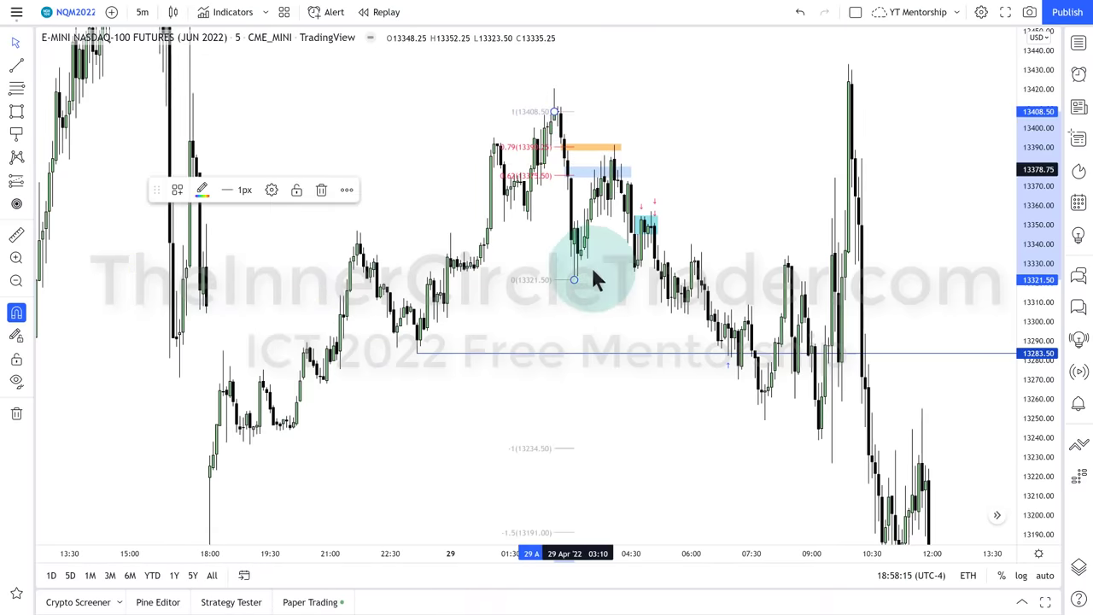
{"action": "left_click_drag", "start_coordinate": [576, 279], "coordinate": [583, 259]}
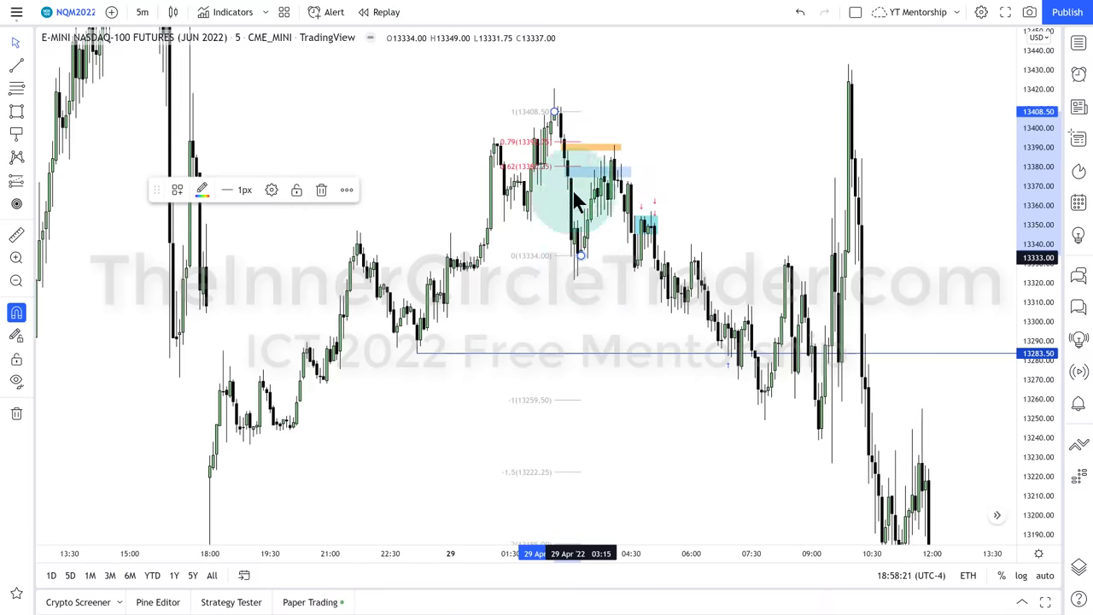
Delete the orange gap zone, the Fib retracement and the light blue gap zone from the 29 April price action
{"action": "left_click", "coordinate": [620, 147]}
{"action": "key", "text": "Delete"}
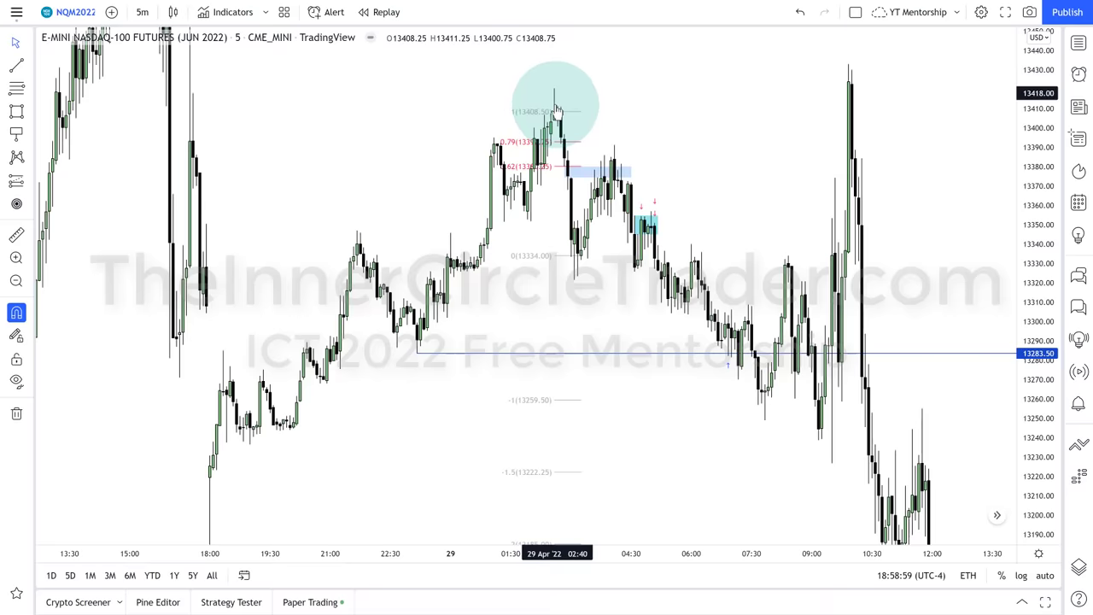
{"action": "left_click", "coordinate": [567, 171]}
{"action": "left_click", "coordinate": [578, 256]}
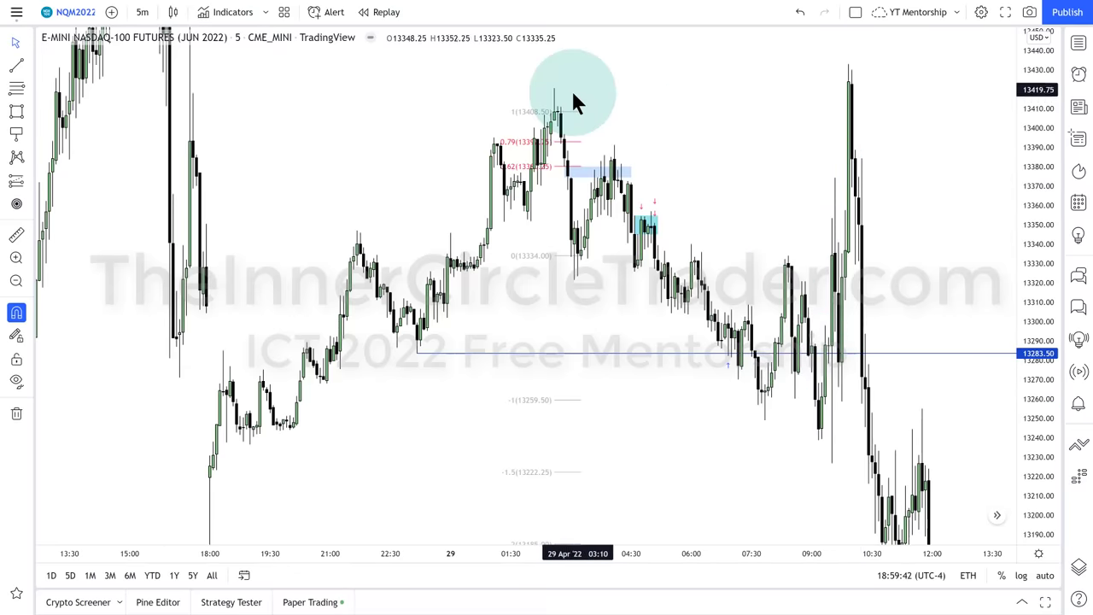
{"action": "left_click", "coordinate": [554, 113]}
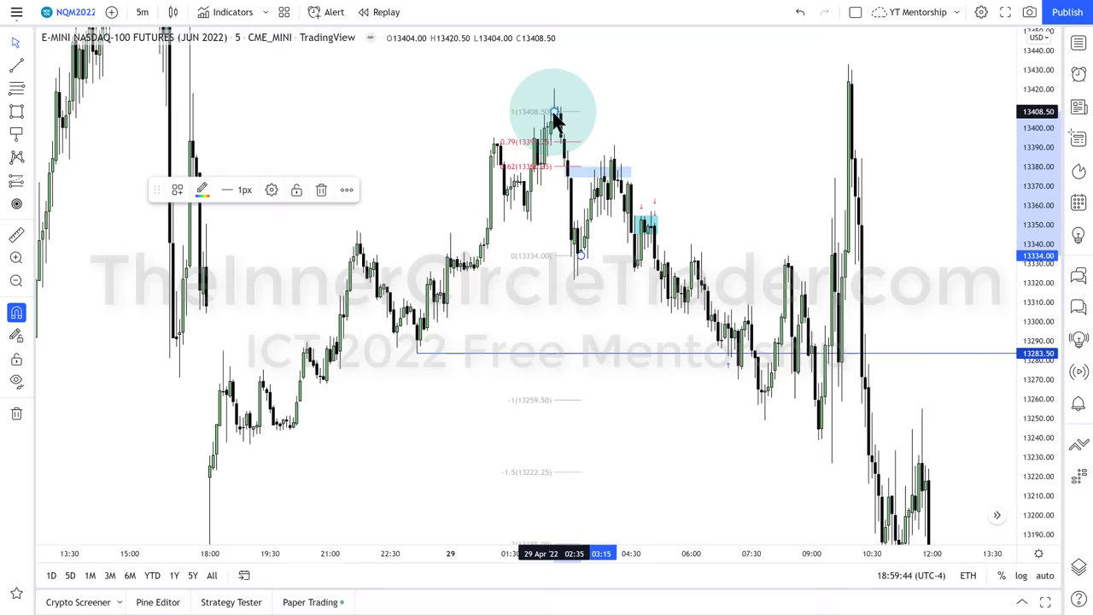
{"action": "key", "text": "Delete"}
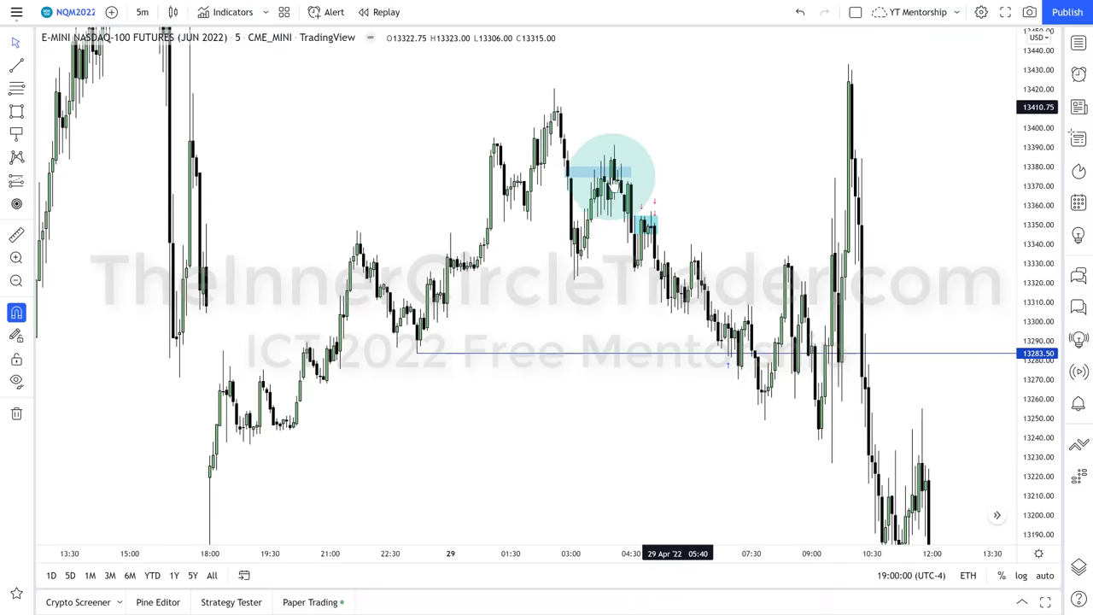
{"action": "left_click", "coordinate": [630, 174]}
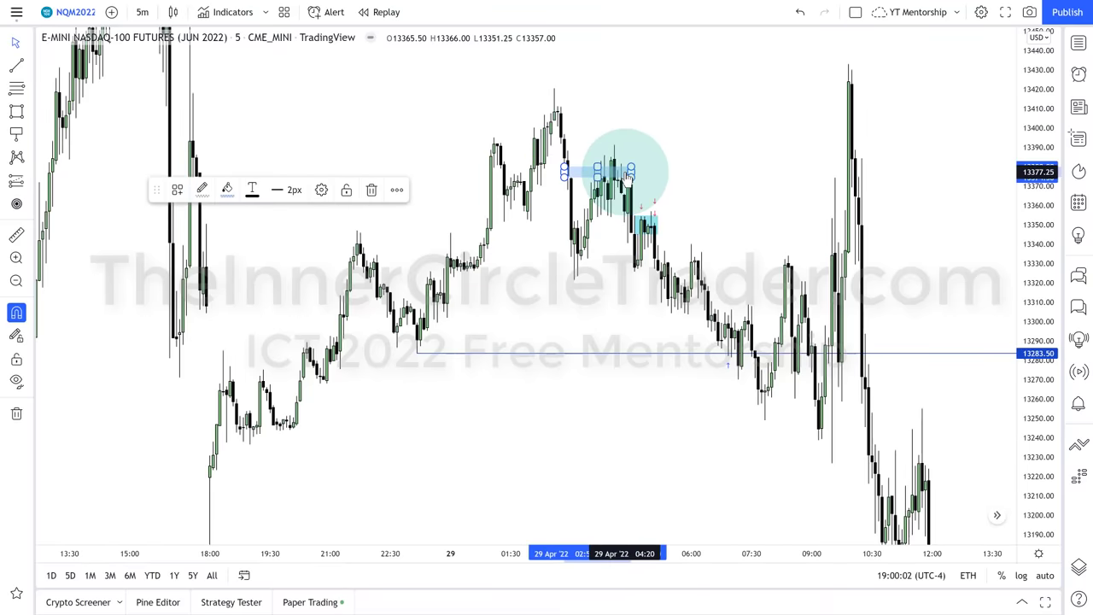
{"action": "key", "text": "Delete"}
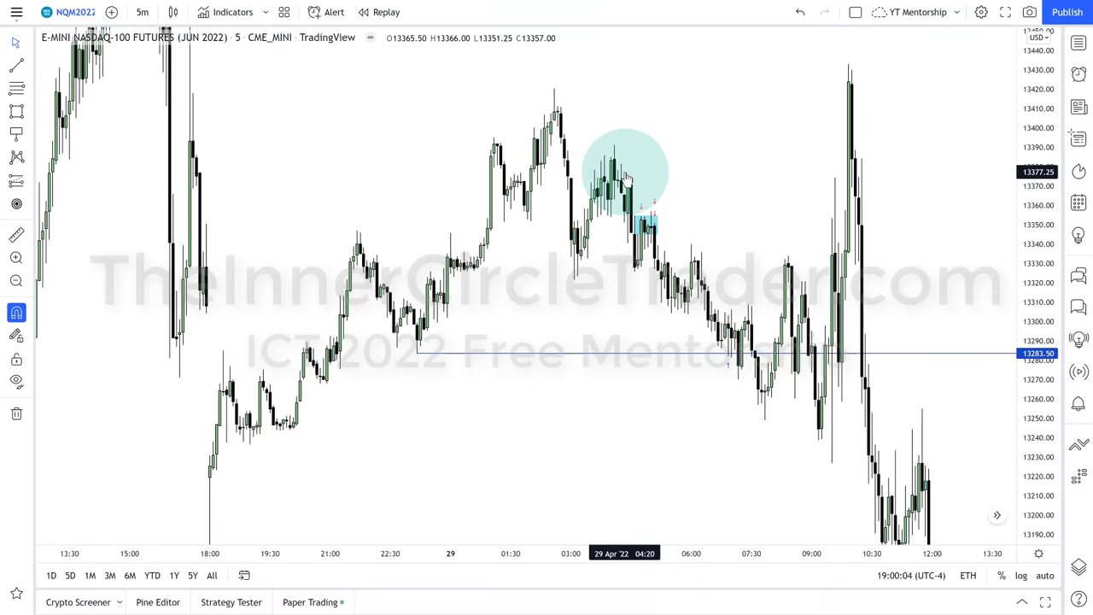